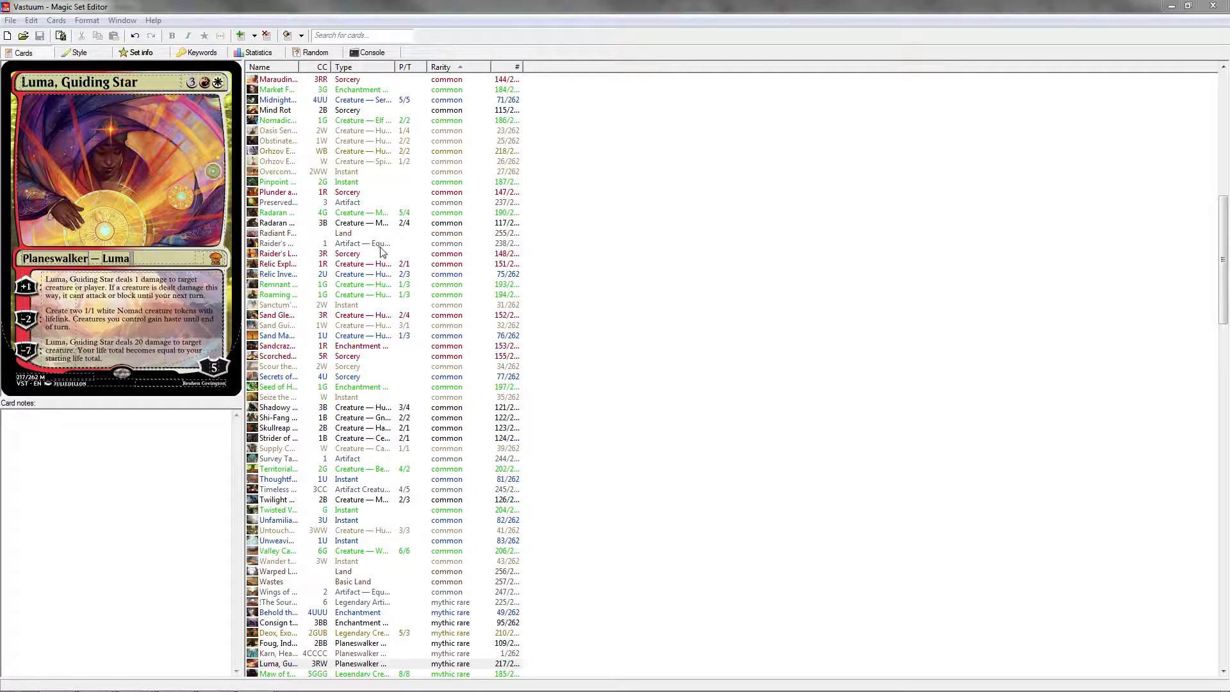
Preview Relic Investigator, then step through Raider's Armaments and Radiant Fountain to Radaran Monstrosity.
left_click(374, 276)
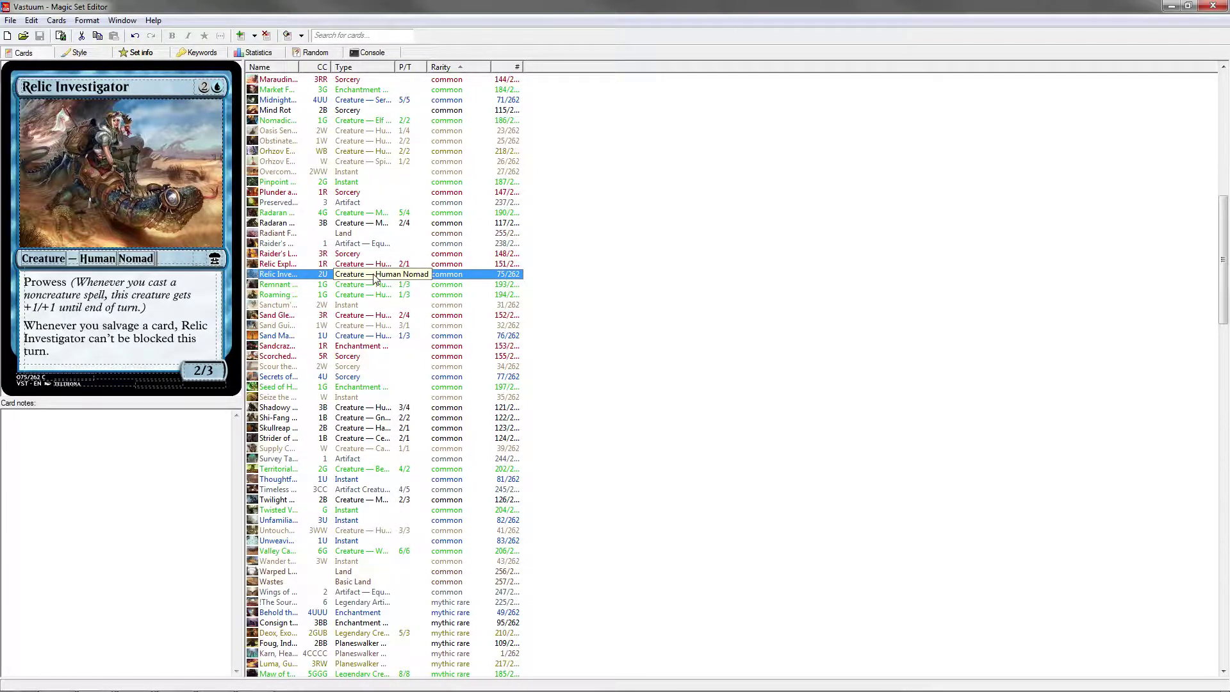
key("Up")
key("Up")
key("Up")
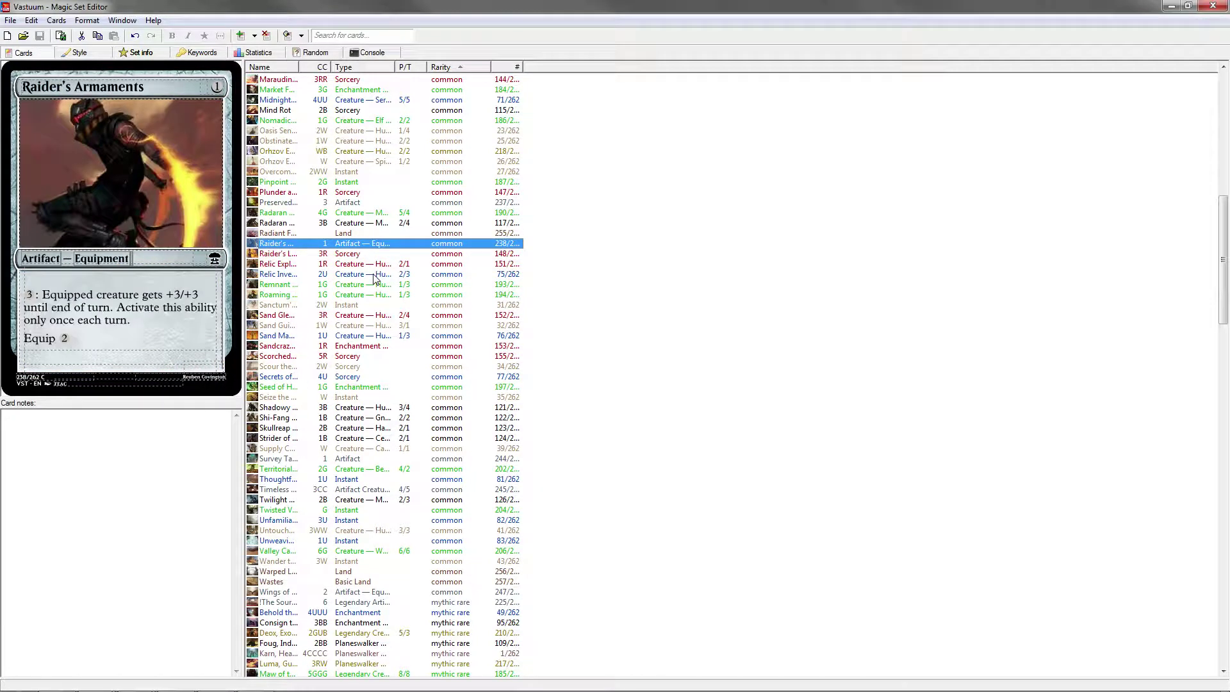
key("Up")
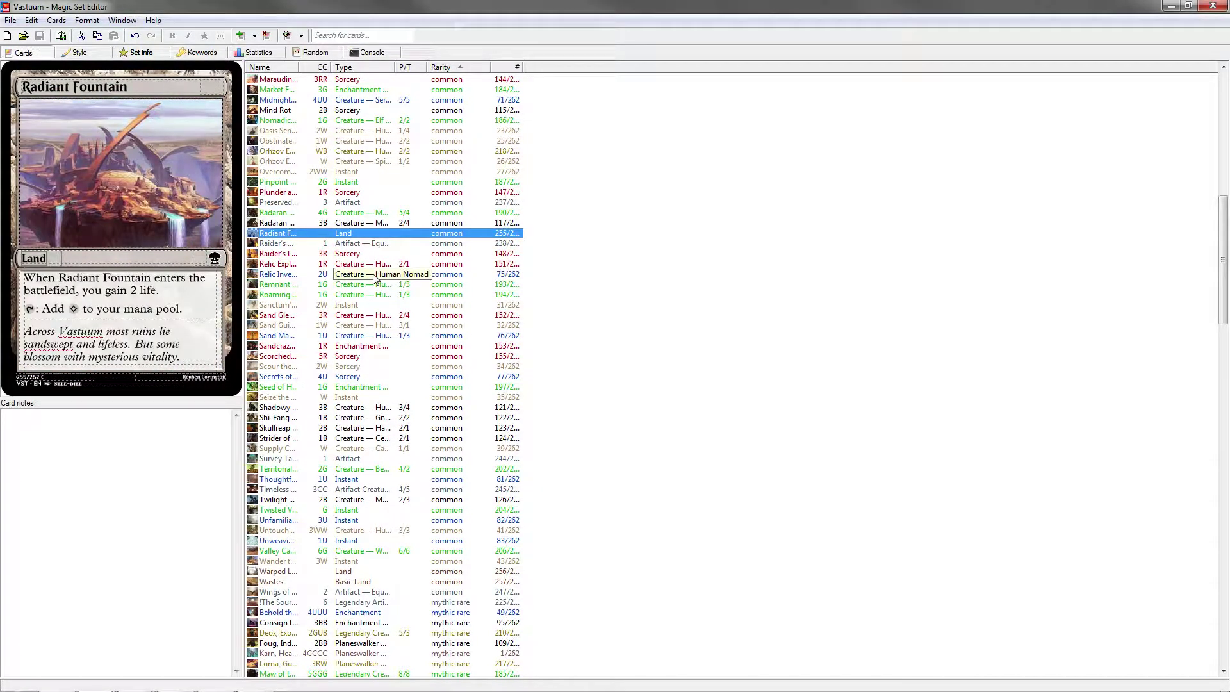
key("Up")
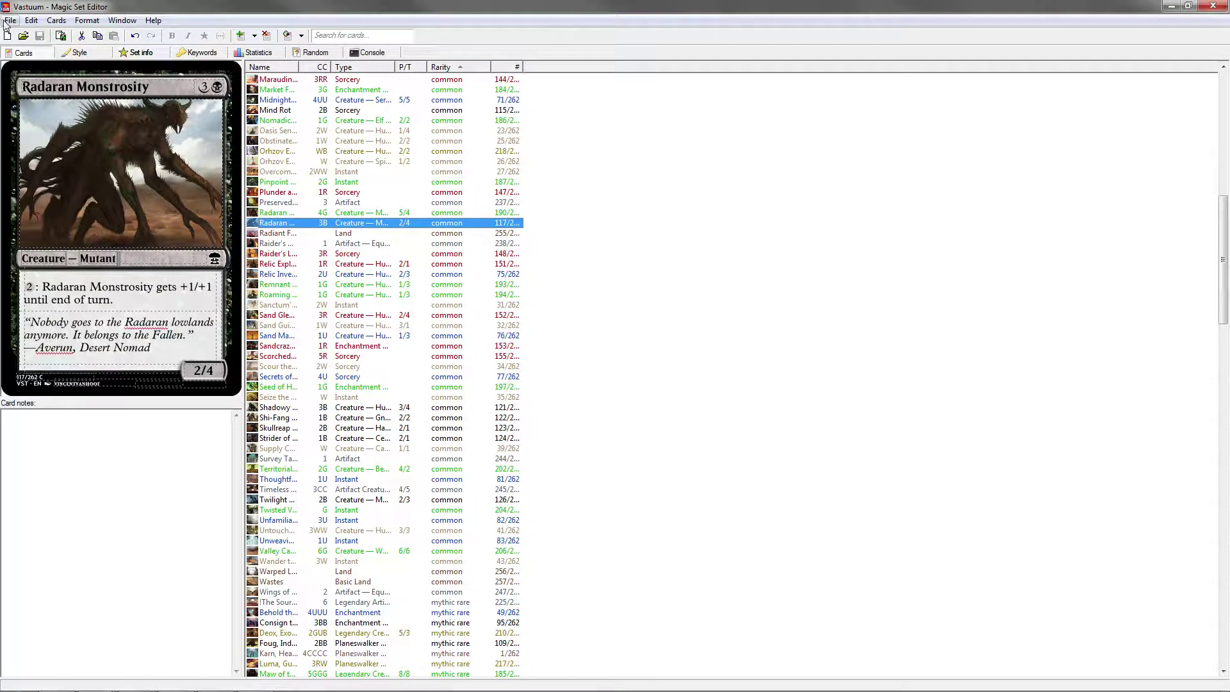
Set up an All Card Images export of the entire Vastuum set (265 cards) and confirm it.
left_click(5, 21)
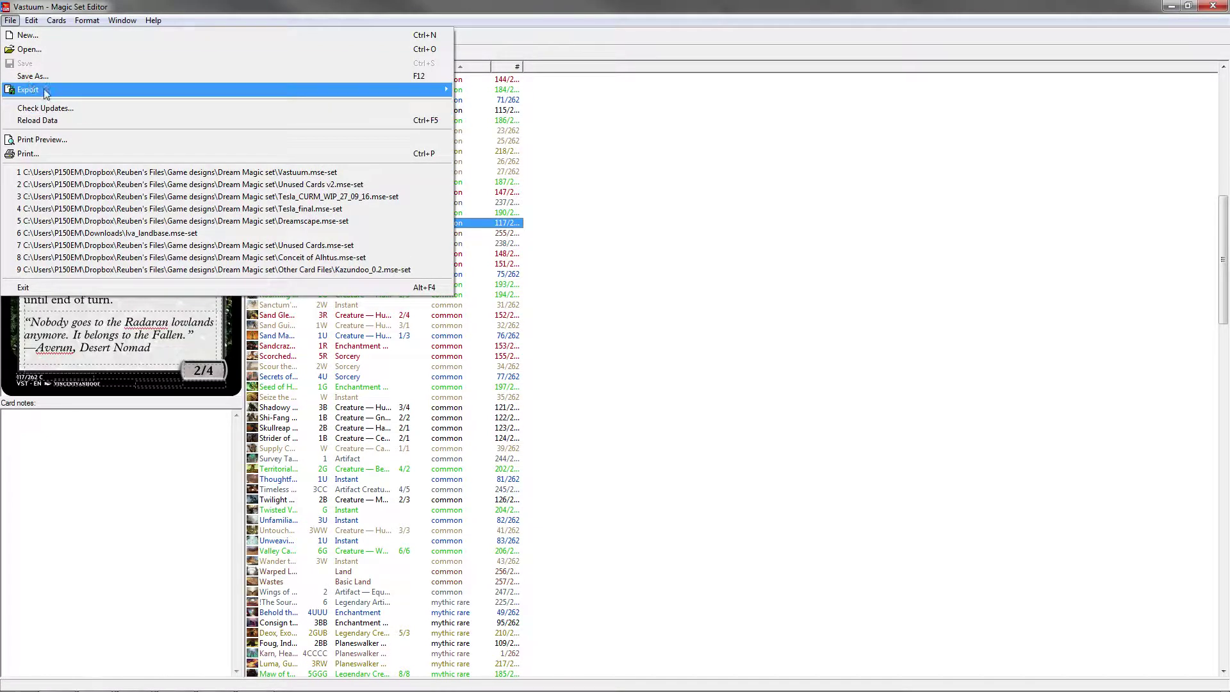
mouse_move(48, 88)
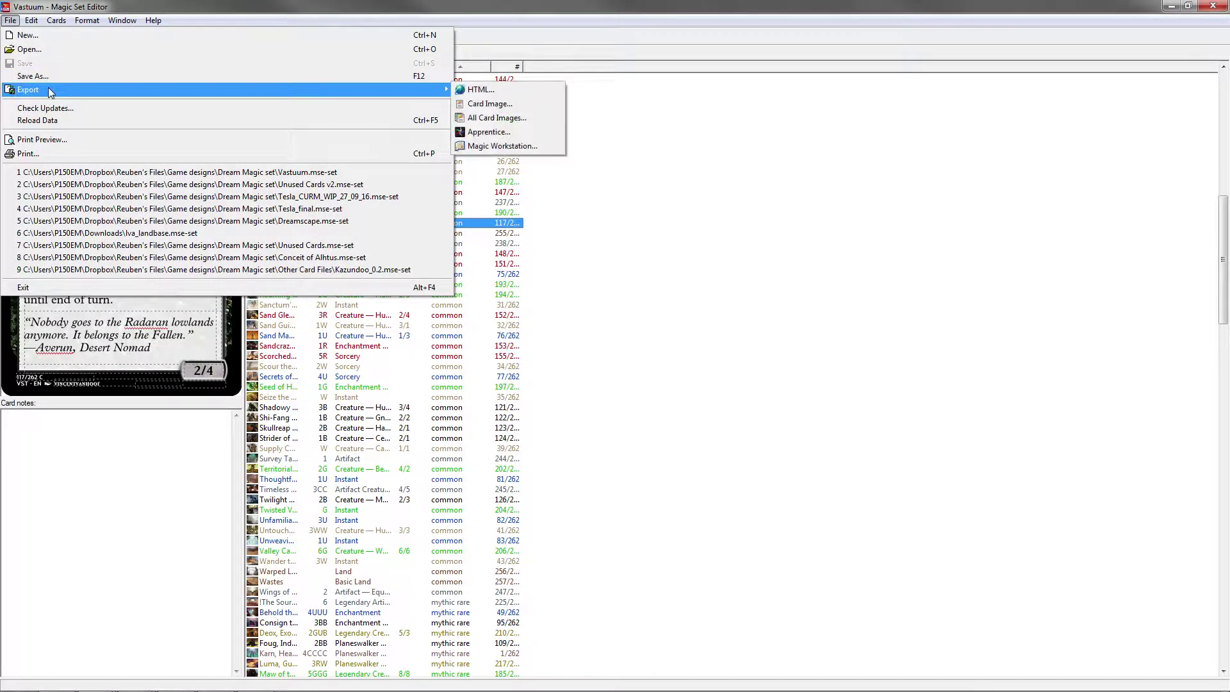
left_click(493, 119)
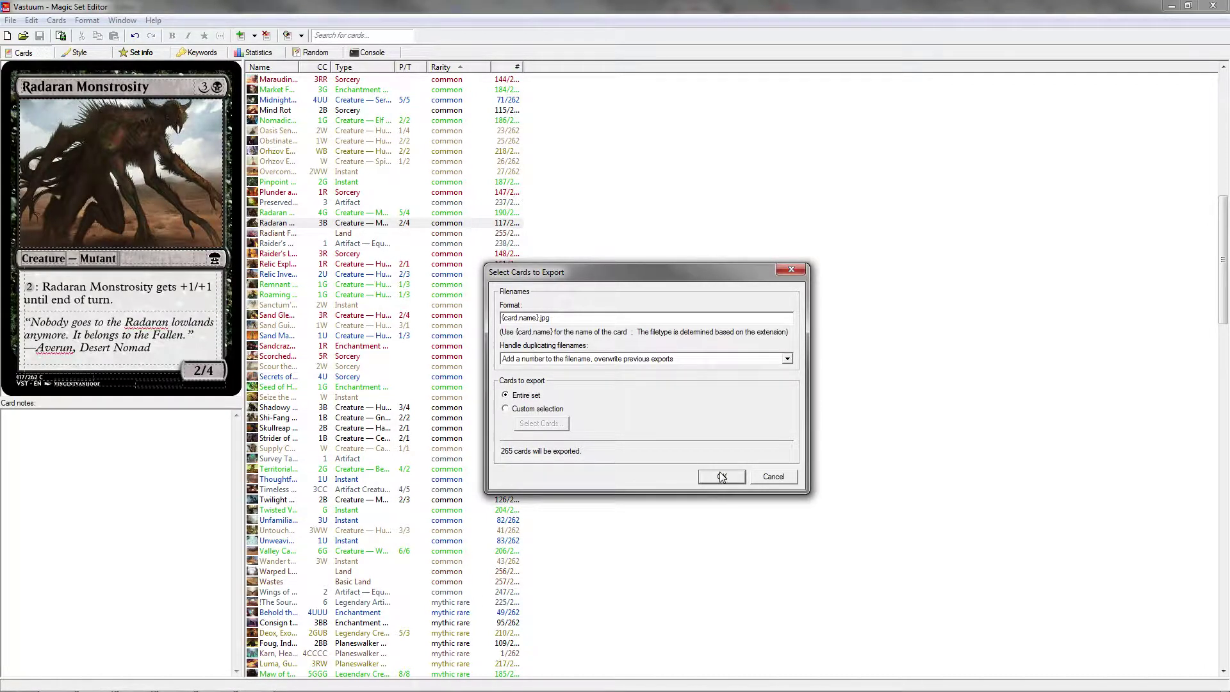
left_click(506, 410)
left_click(536, 424)
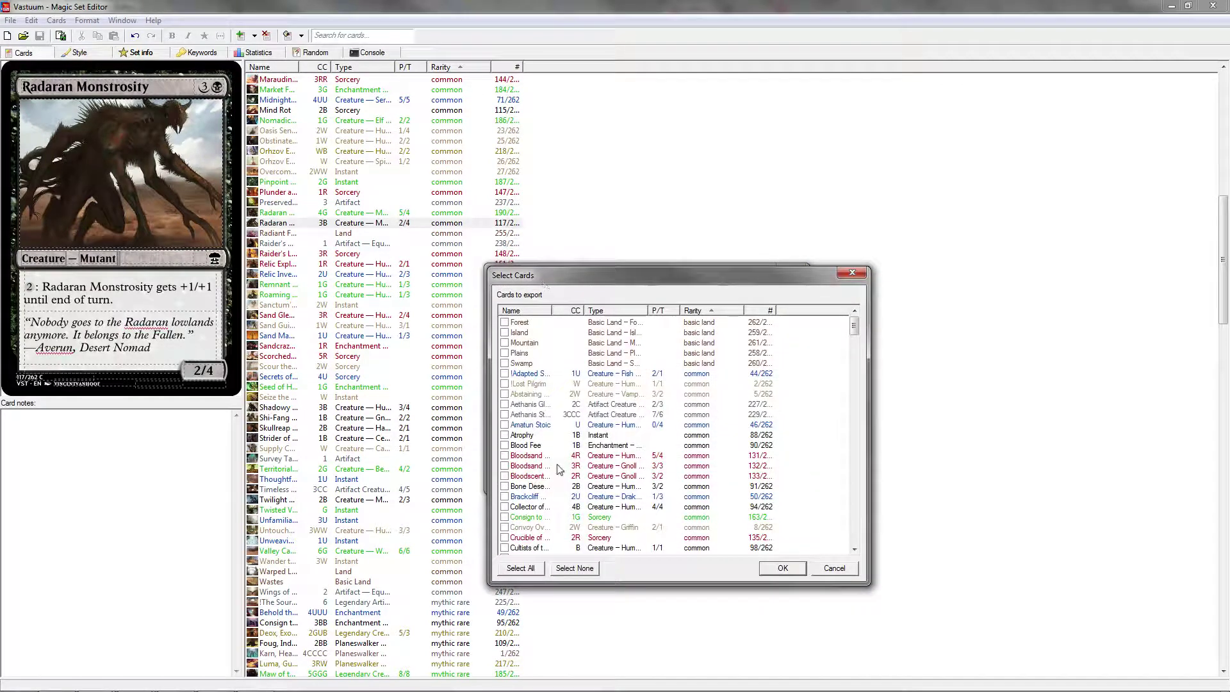
left_click(820, 570)
left_click(513, 397)
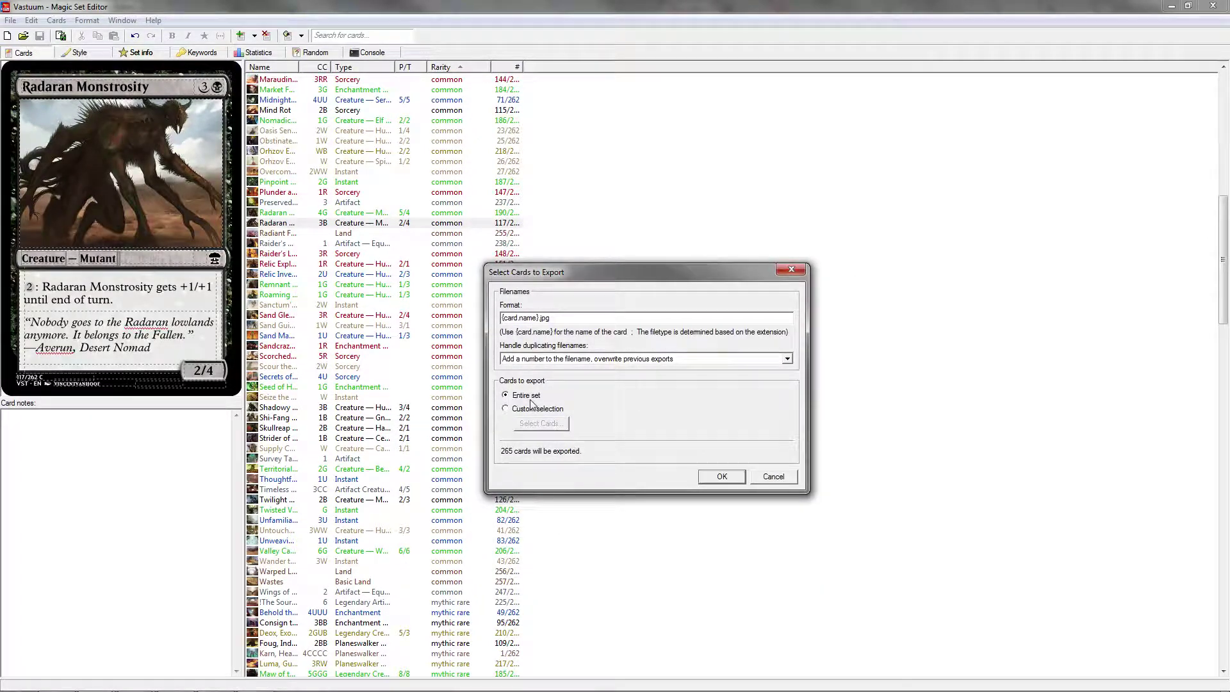
left_click(721, 476)
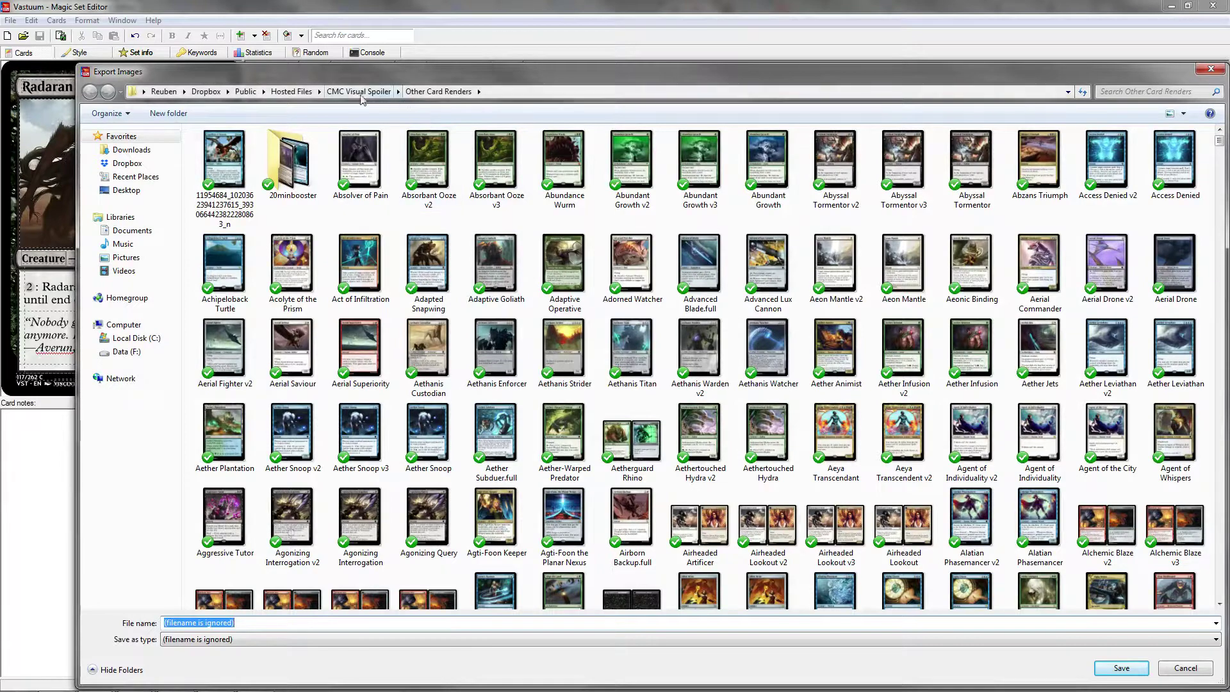
Create a 'Vastuum 0.9' folder in CMC Visual Spoiler\Vastuum and save the card images there.
left_click(359, 91)
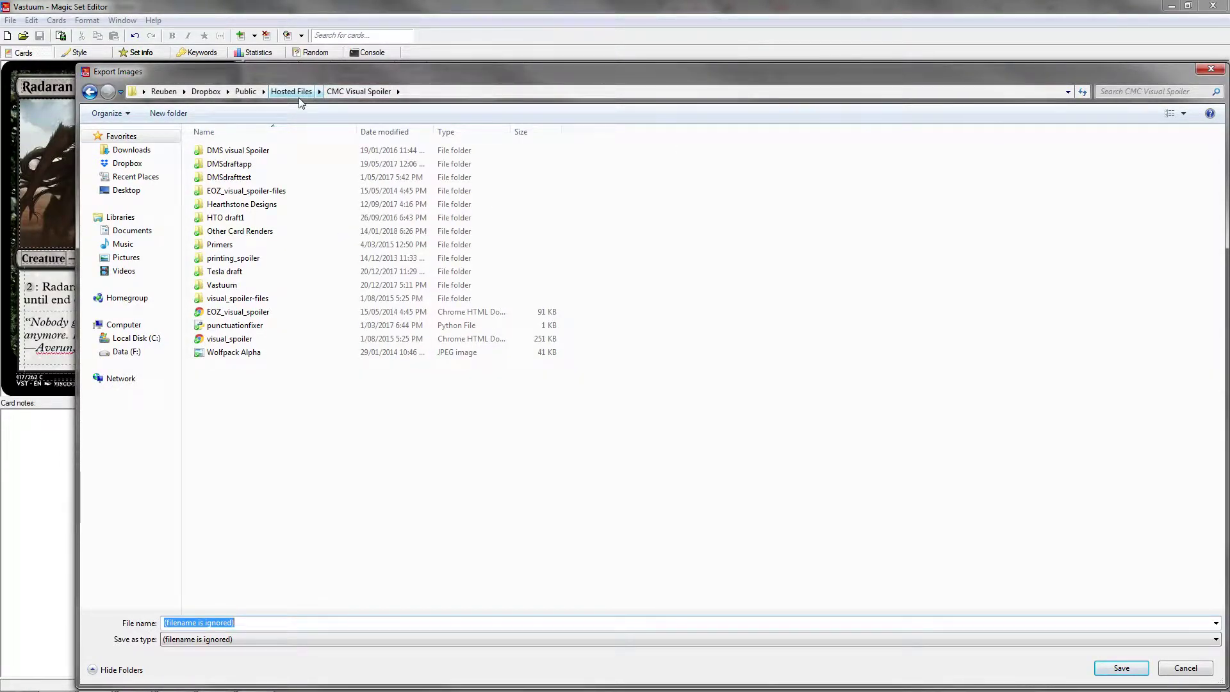
double_click(250, 285)
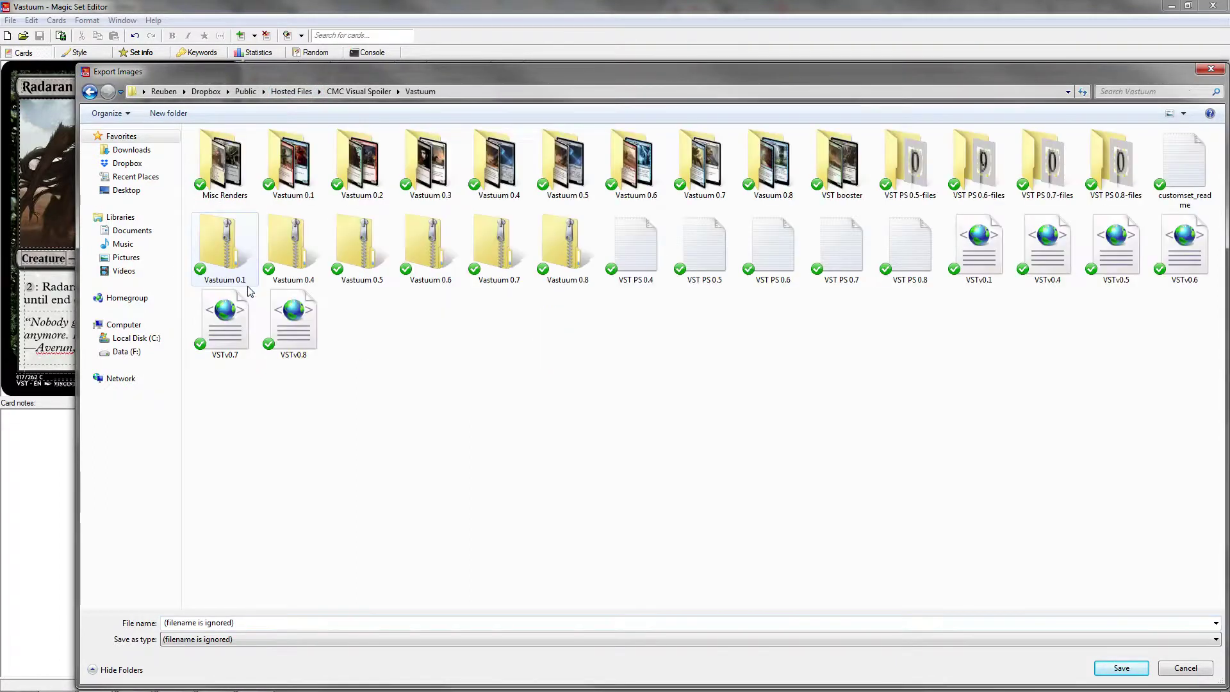
right_click(422, 340)
mouse_move(491, 555)
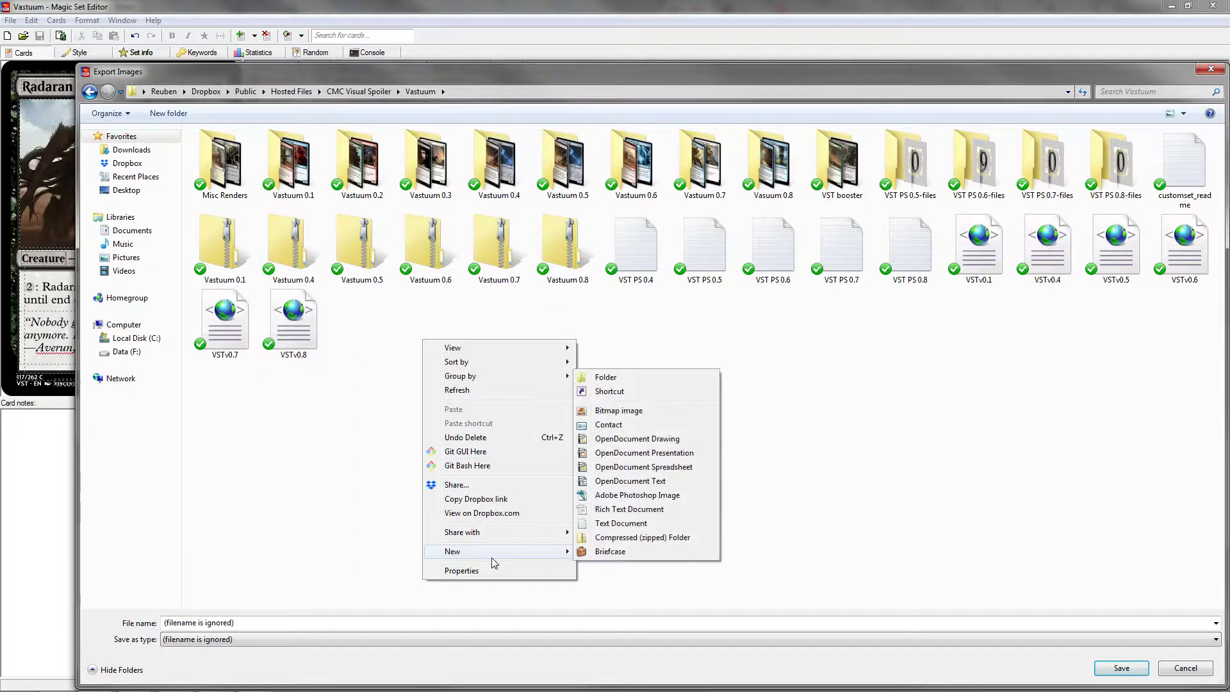
left_click(612, 380)
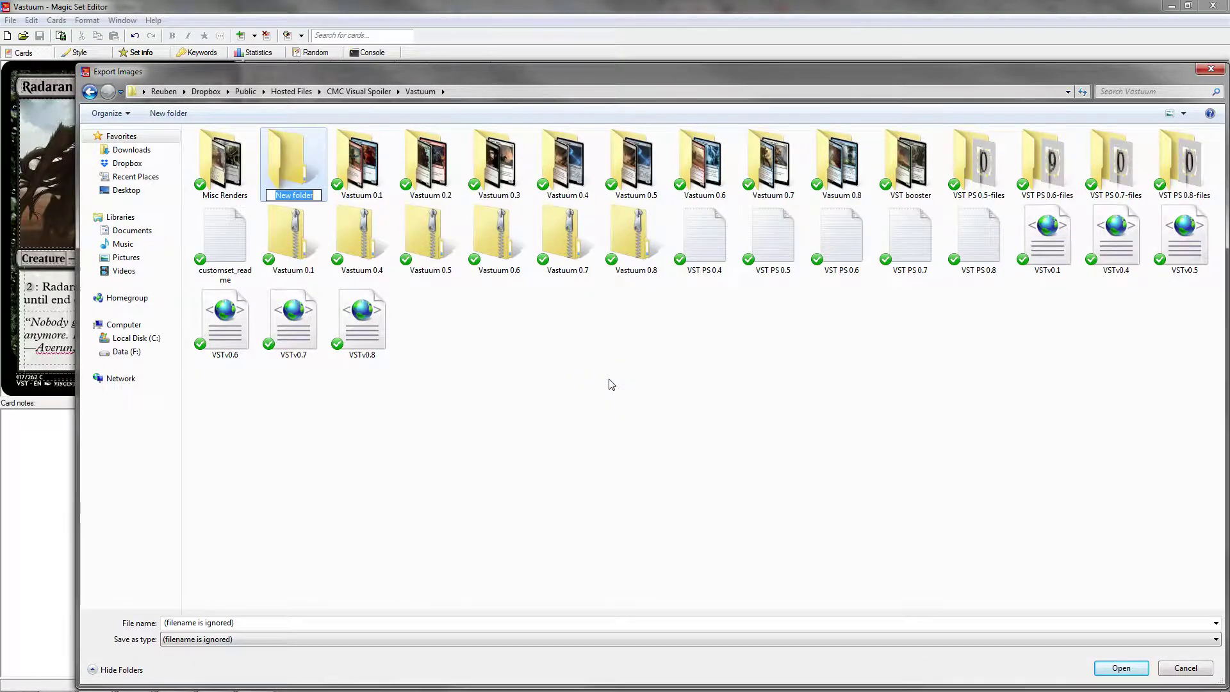
type("Vast")
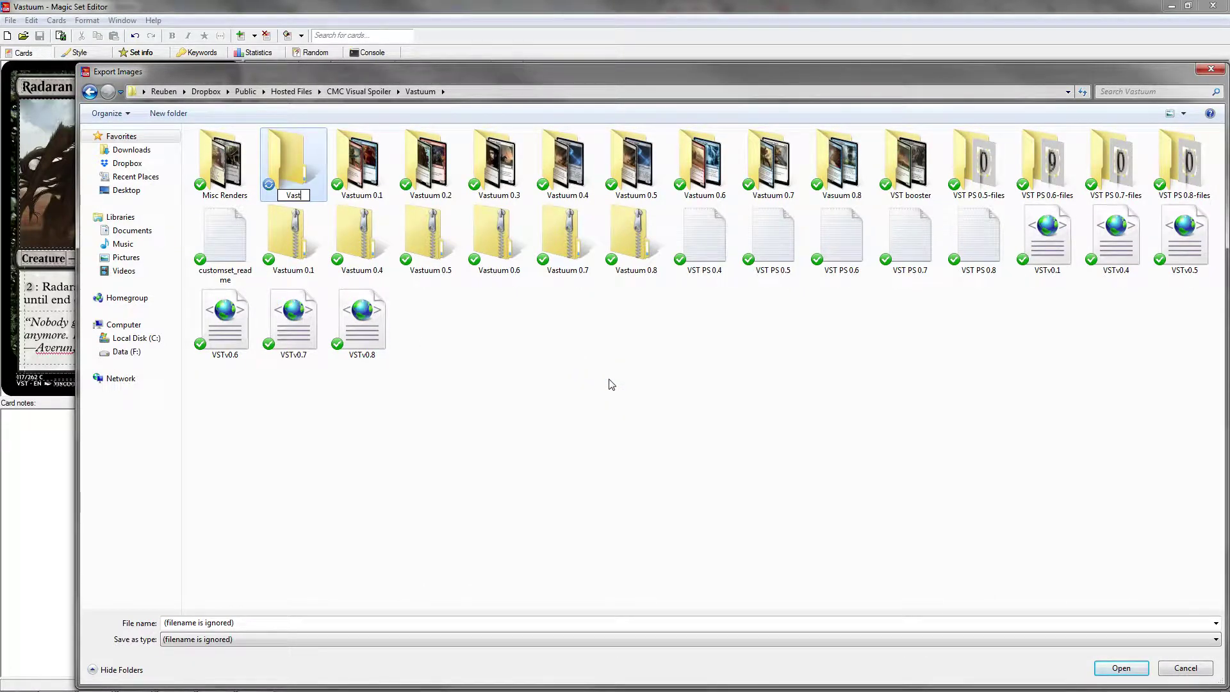
type("uum ")
type("0.")
type("85")
key("BackSpace")
key("BackSpace")
type("9")
left_click(1118, 670)
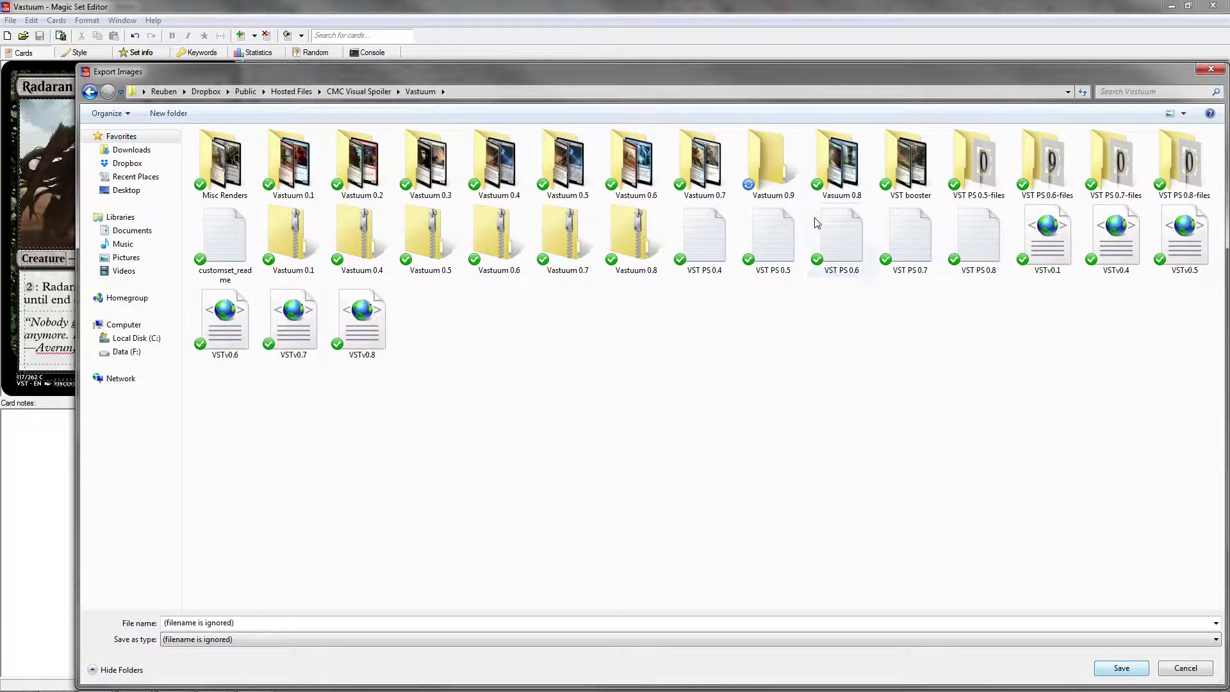
double_click(778, 168)
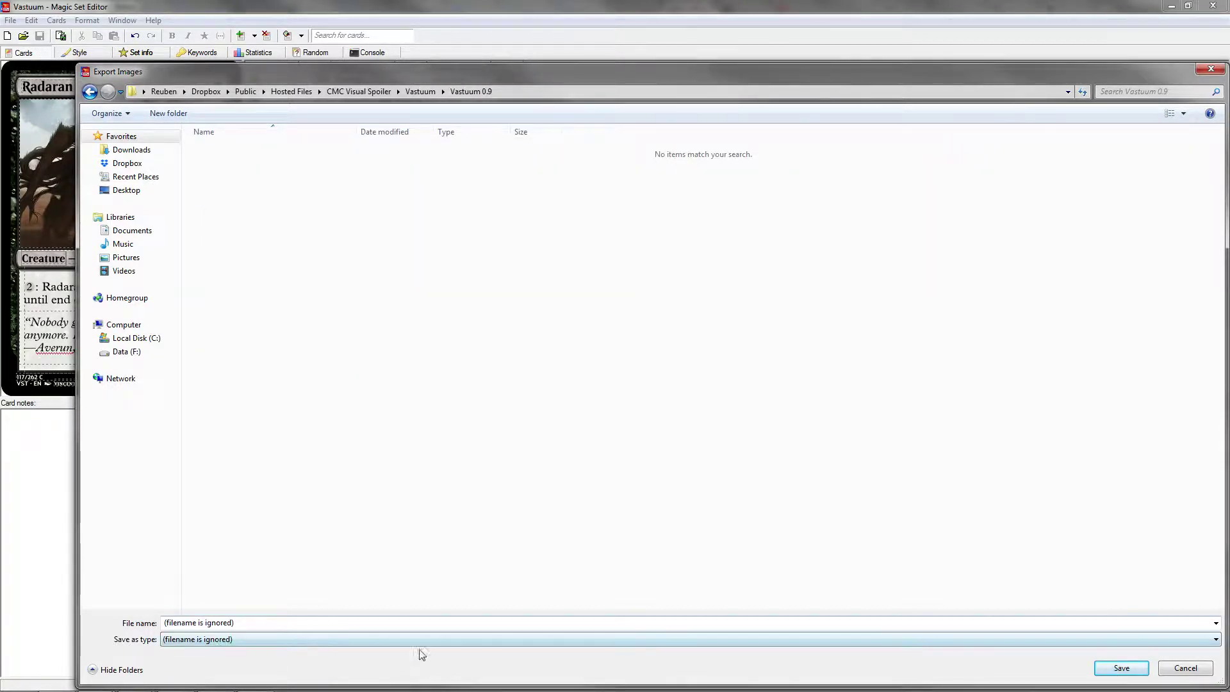
left_click(1115, 673)
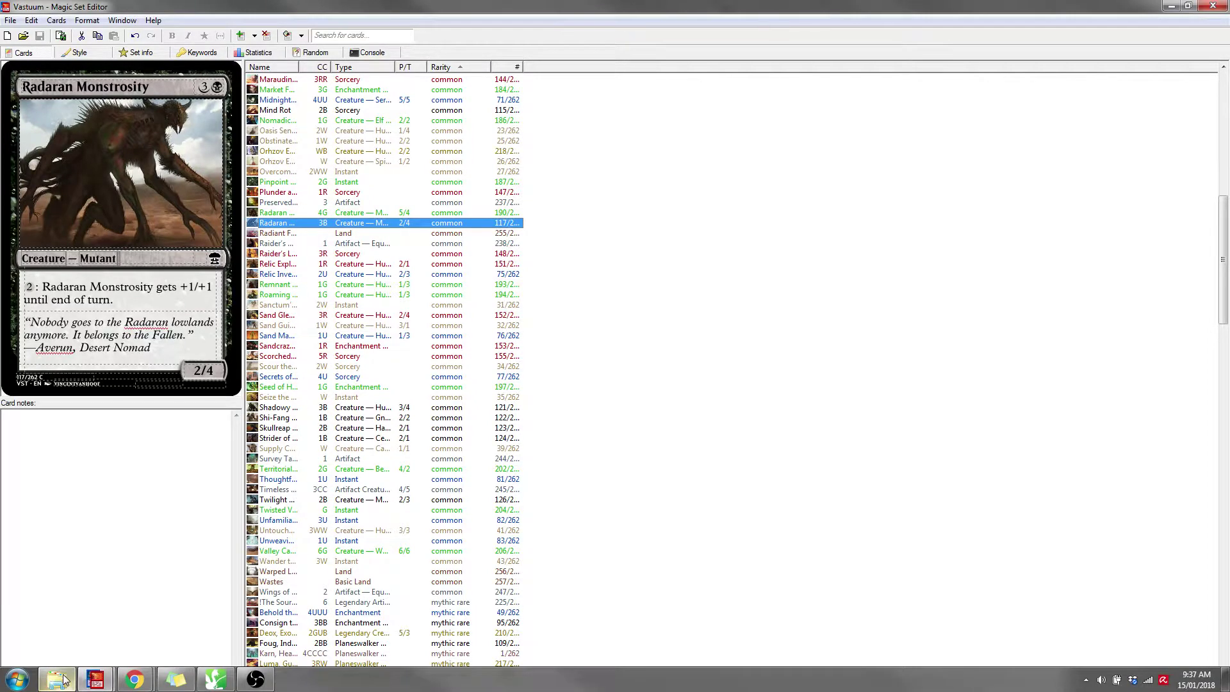
left_click(69, 679)
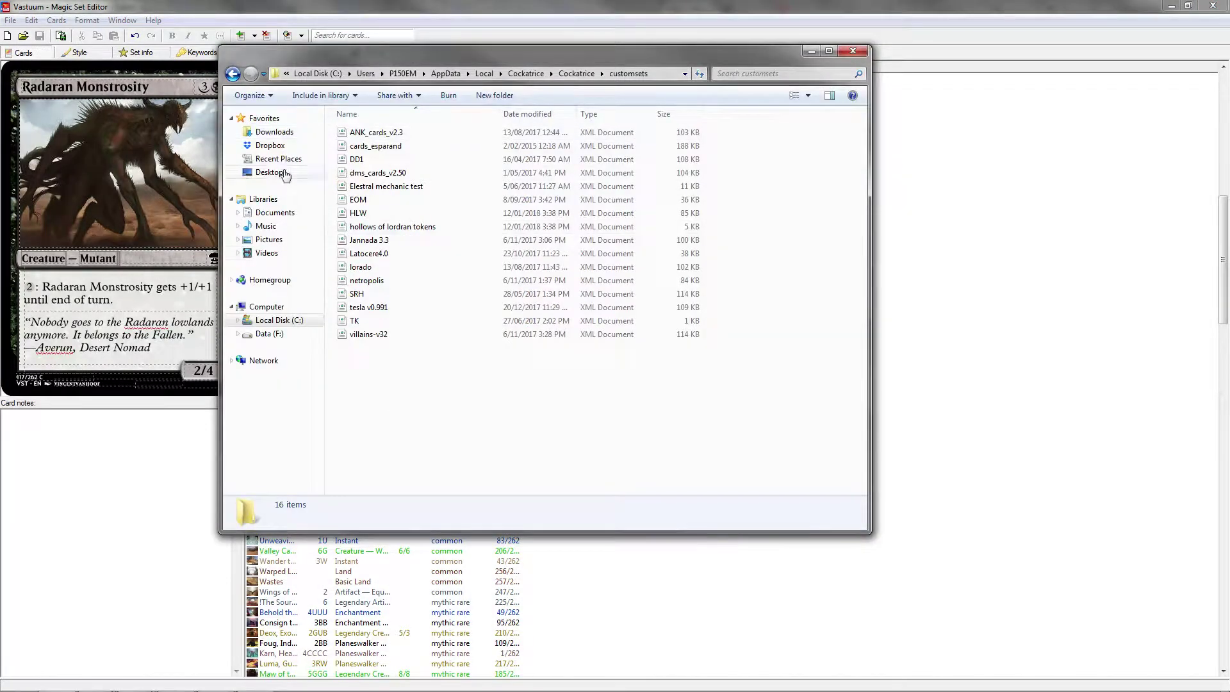
left_click(270, 145)
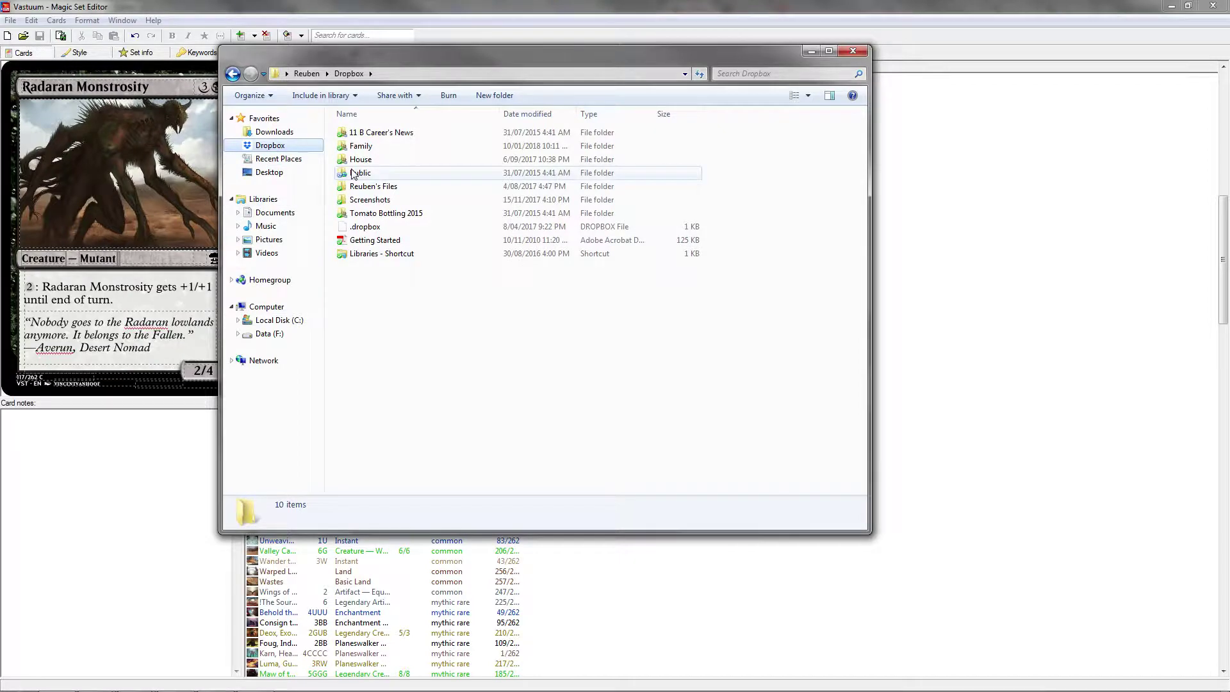
double_click(360, 173)
double_click(361, 168)
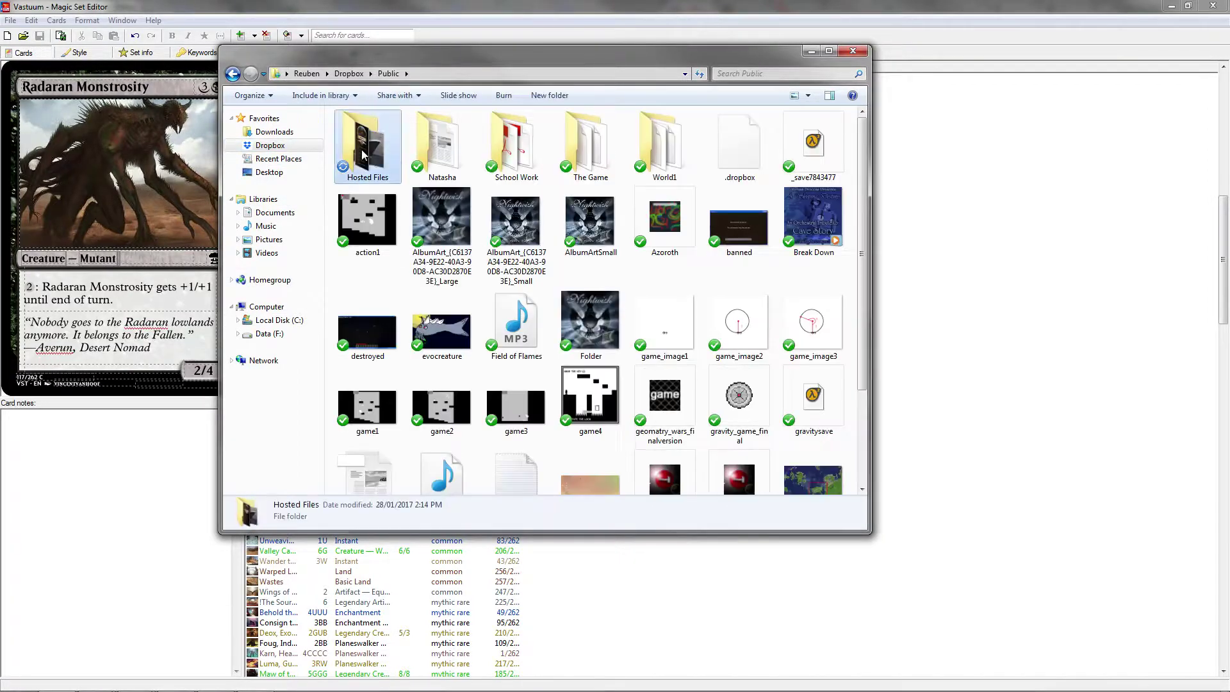
double_click(423, 152)
double_click(397, 269)
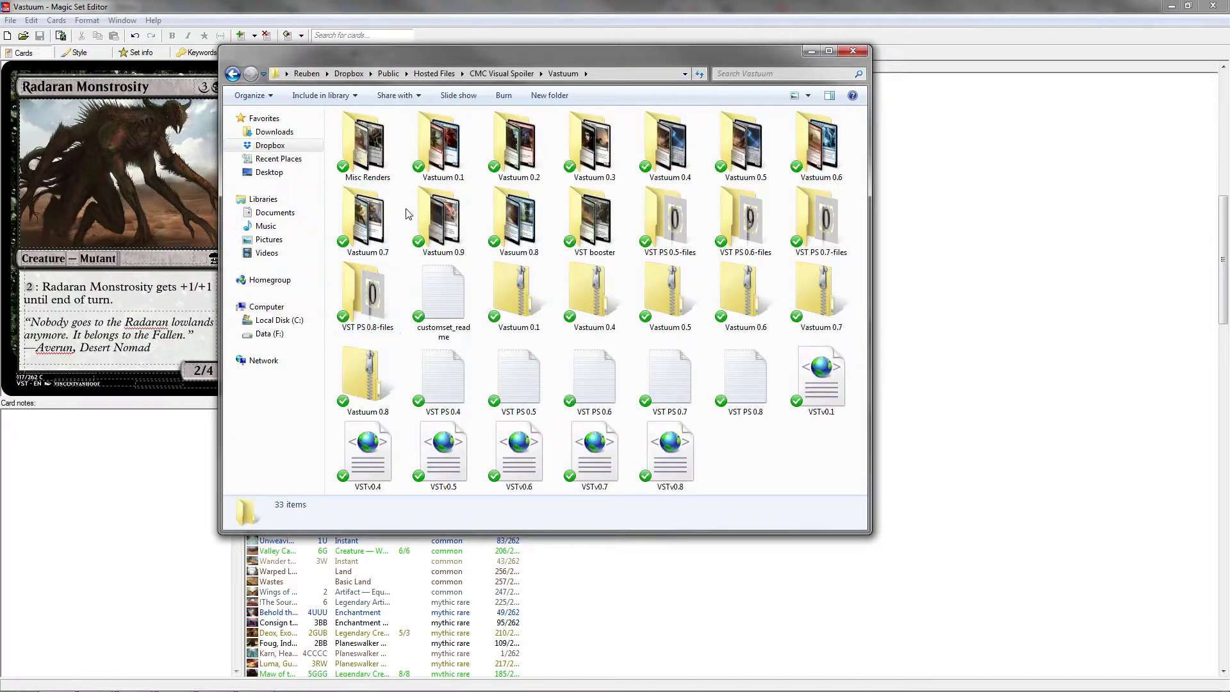
double_click(449, 237)
scroll(422, 187, "down", 10)
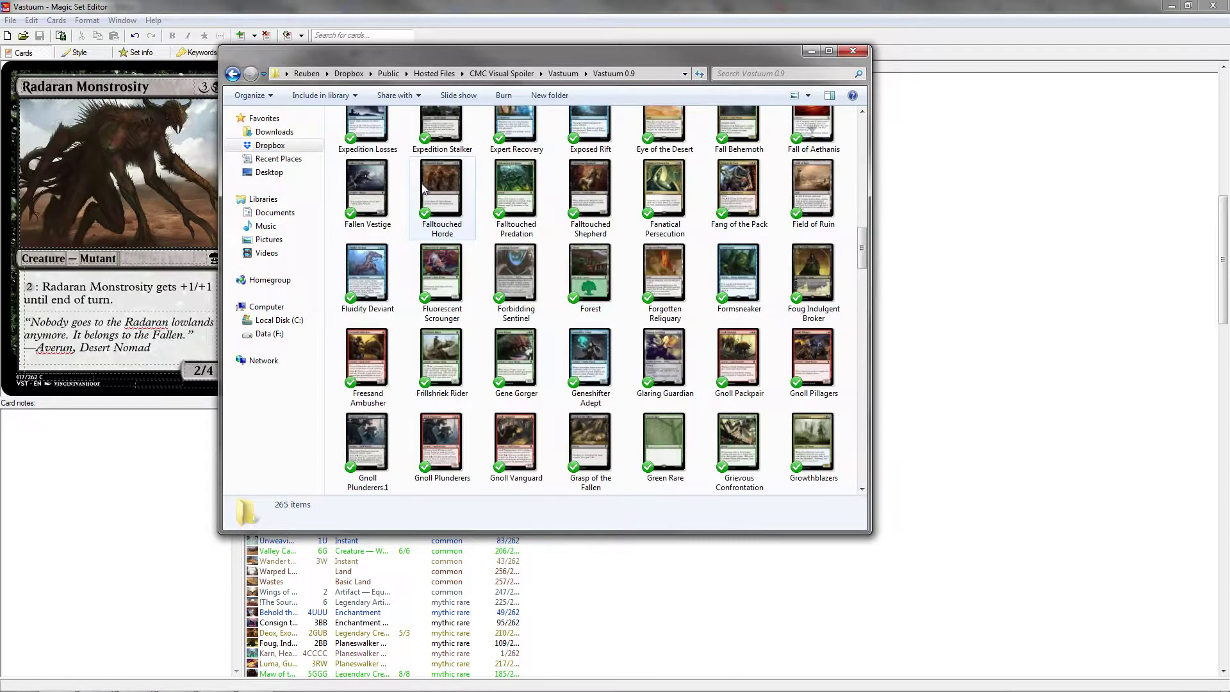
scroll(423, 187, "down", 15)
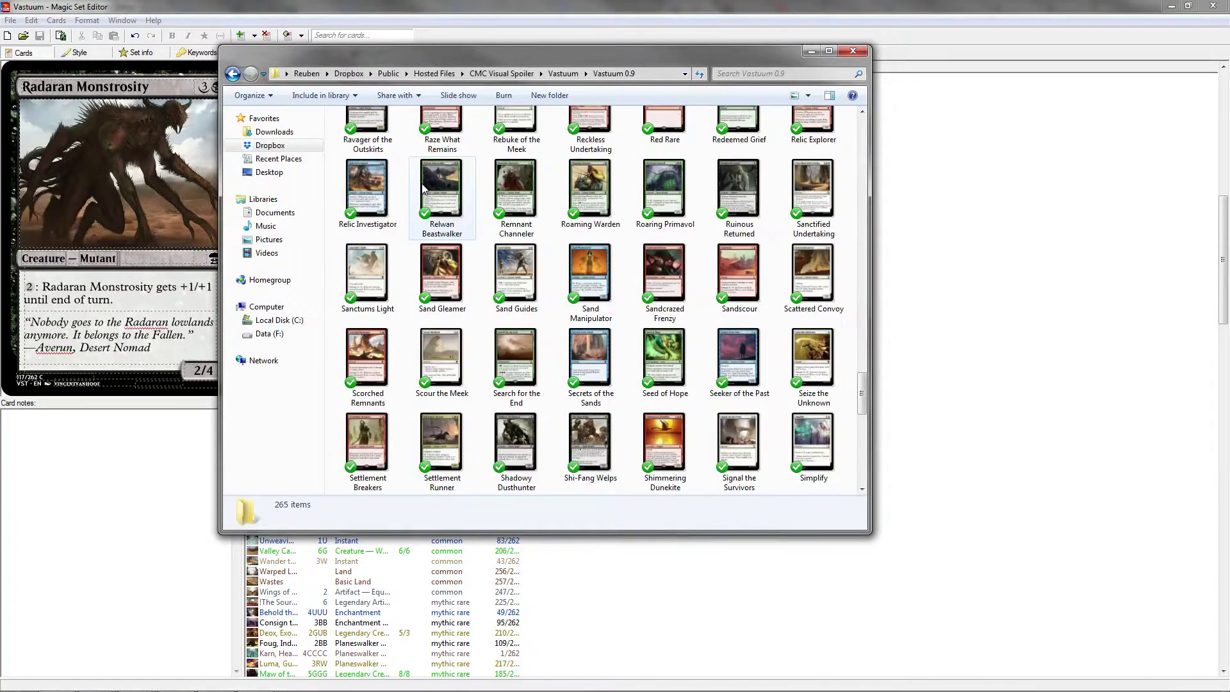
left_click(852, 55)
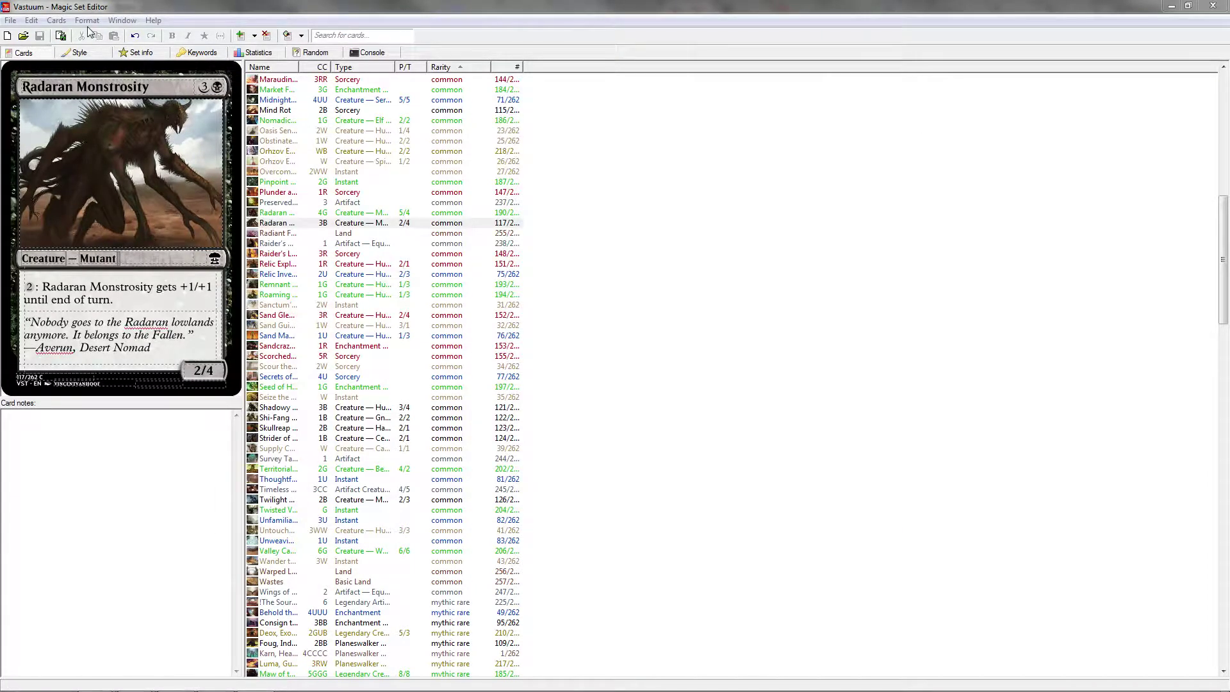
Start an HTML export of the Vastuum set using the Cockatrice template.
left_click(13, 21)
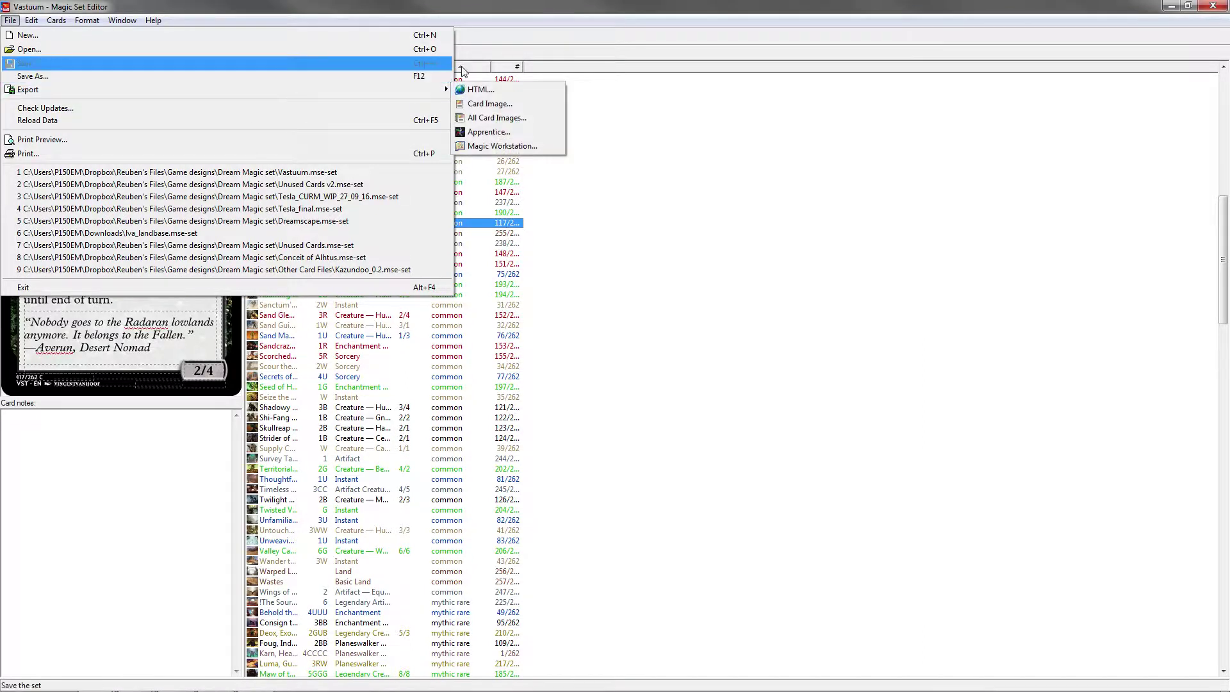
mouse_move(432, 99)
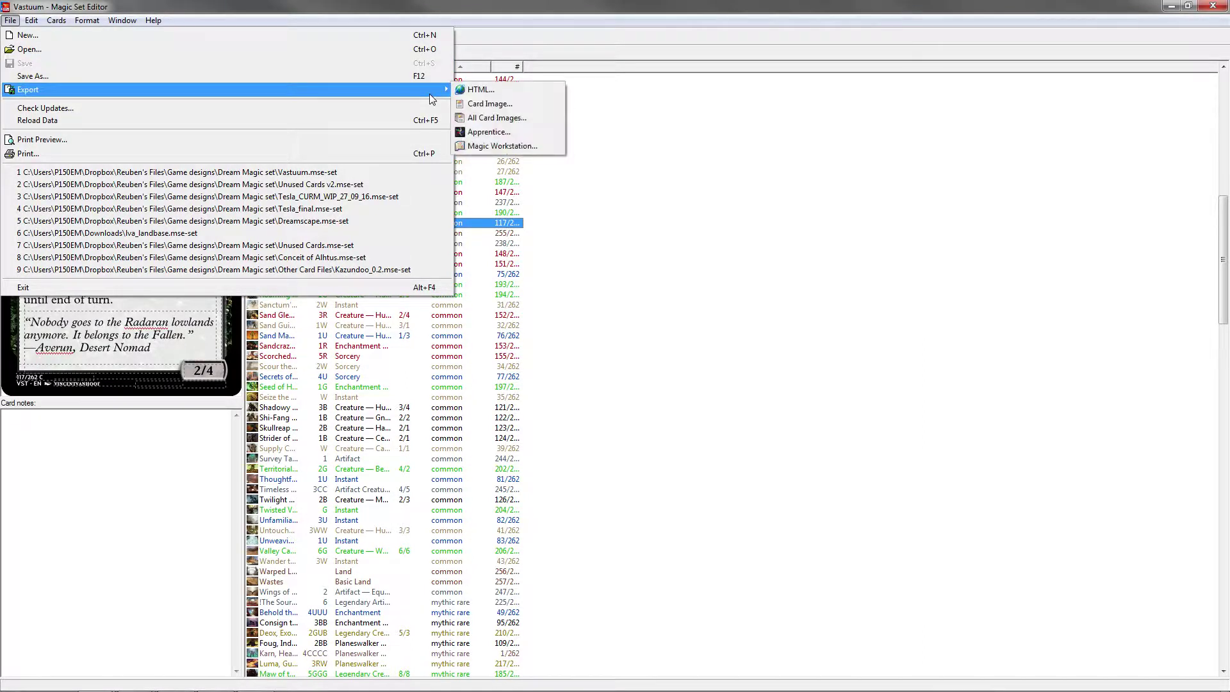
left_click(470, 91)
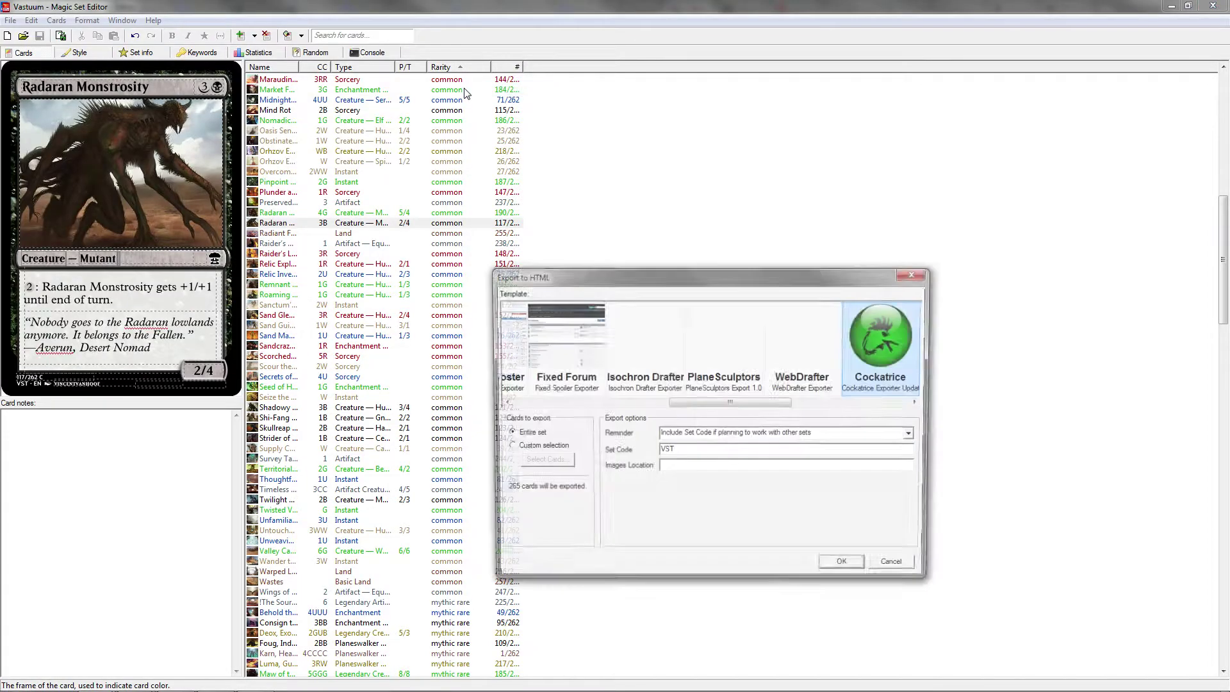
scroll(657, 340, "down", 5)
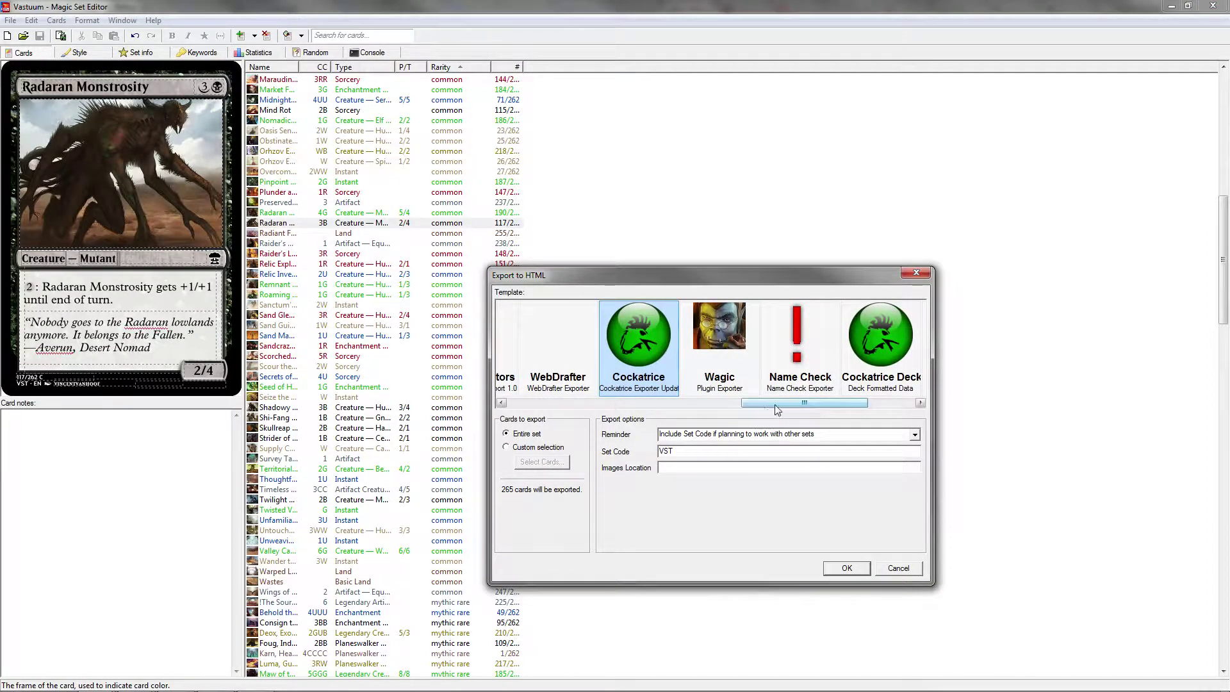
scroll(772, 410, "up", 1)
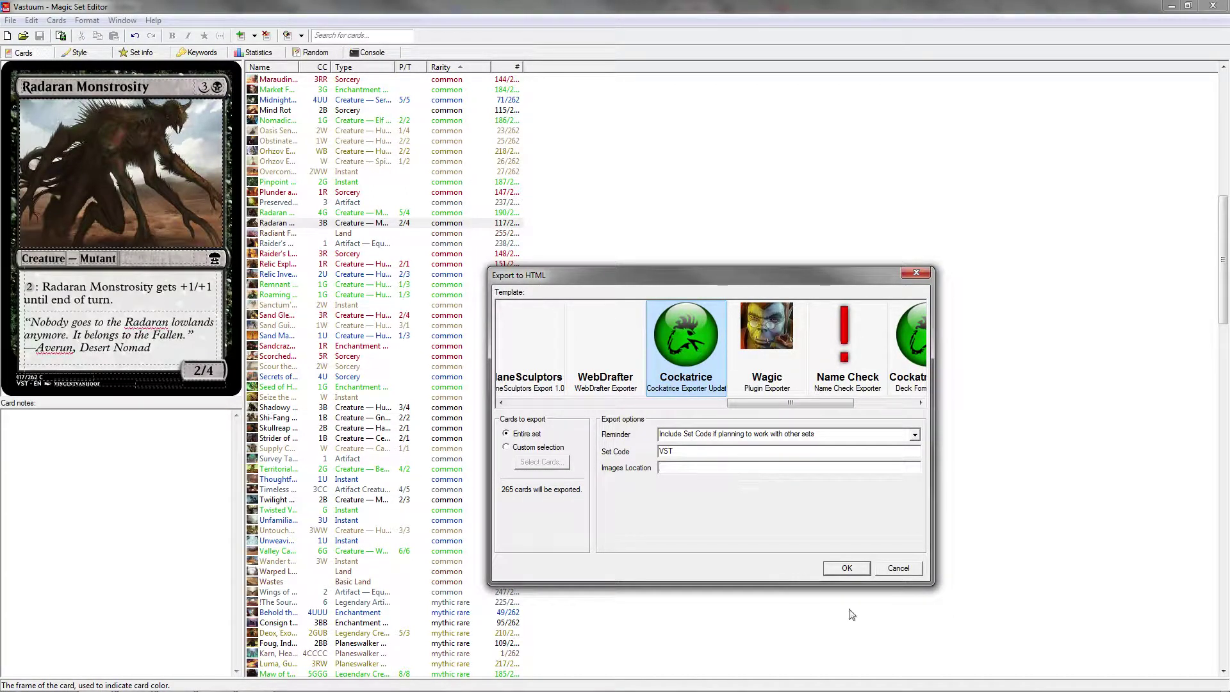
left_click(847, 568)
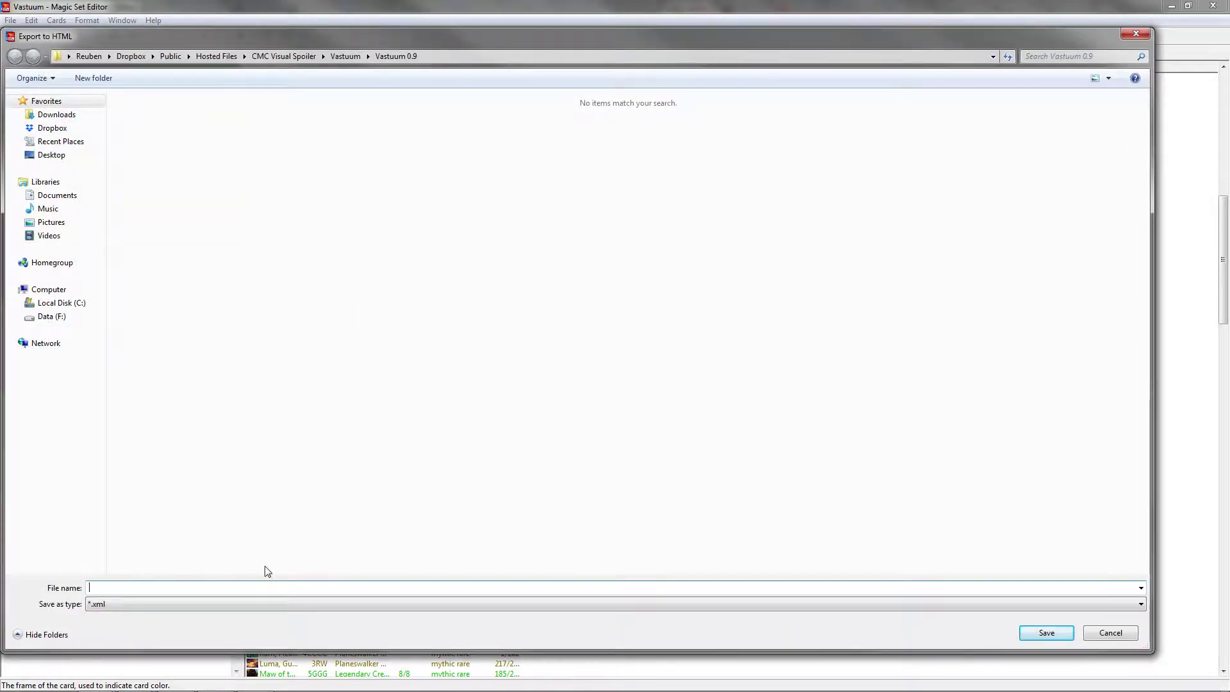
Save the Cockatrice export as VSTv0.9 in the Vastuum folder.
left_click(345, 55)
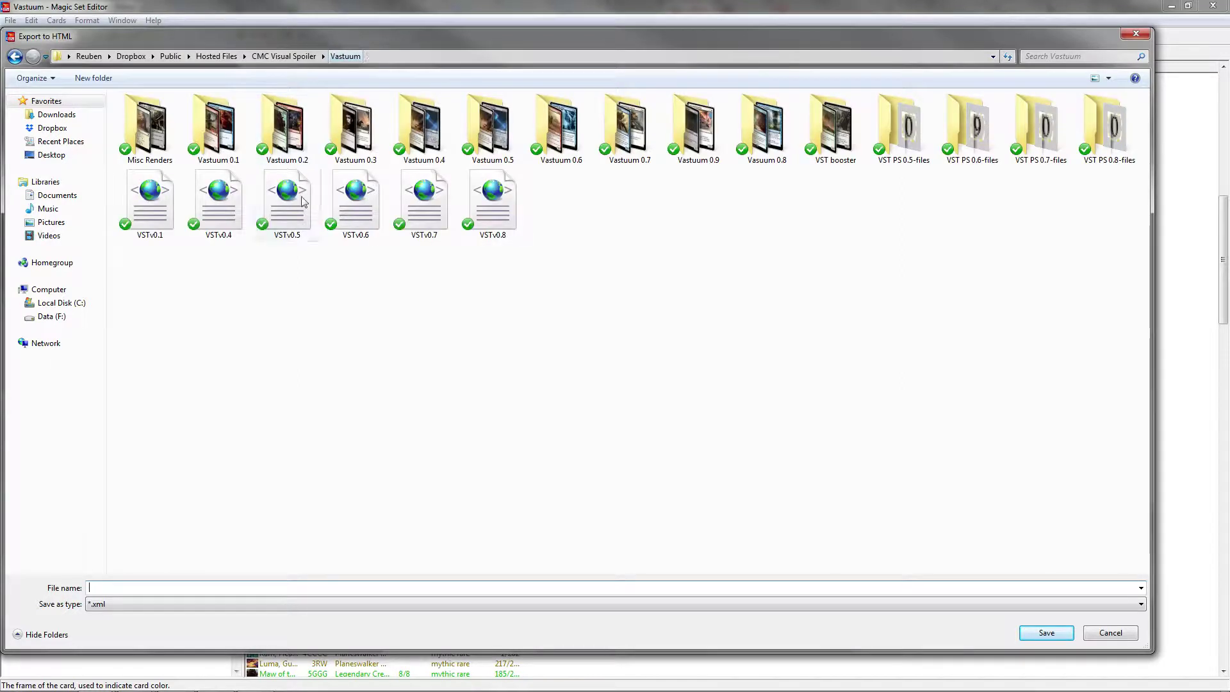
left_click(493, 203)
left_click(191, 585)
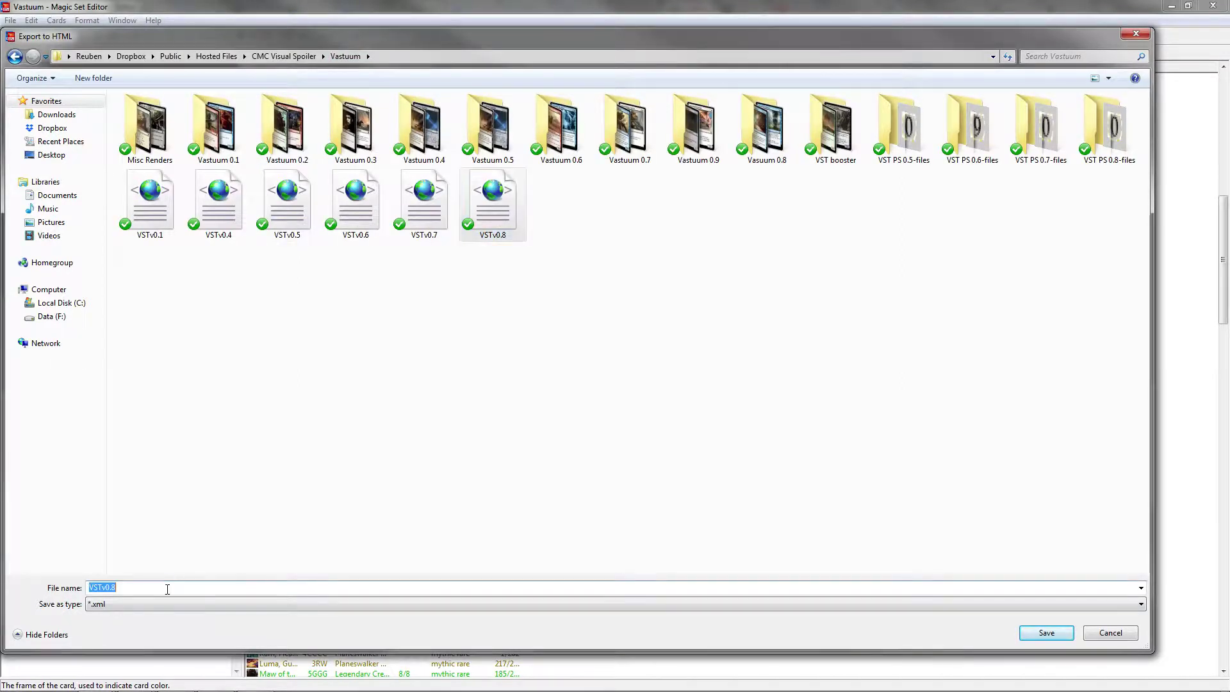
left_click(191, 585)
key("BackSpace")
type("9")
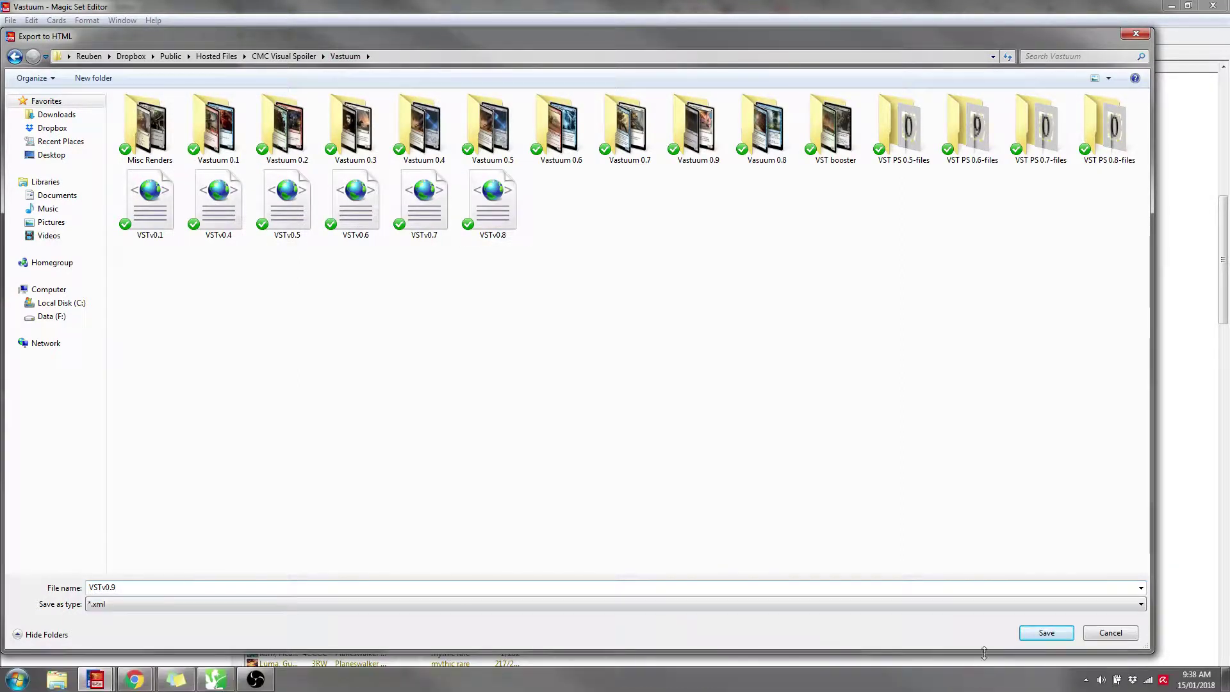
left_click(1041, 635)
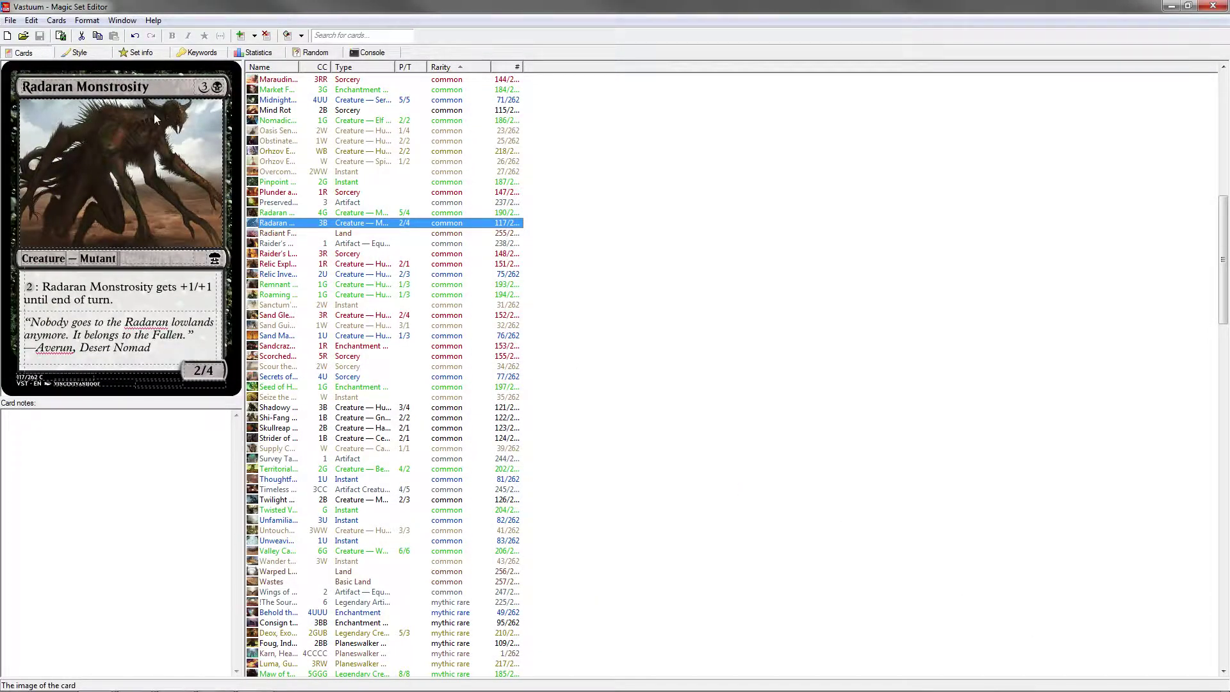
In Explorer, navigate to Dropbox > Public > Hosted Files > CMC Visual Spoiler > Vastuum.
mouse_move(205, 691)
left_click(61, 680)
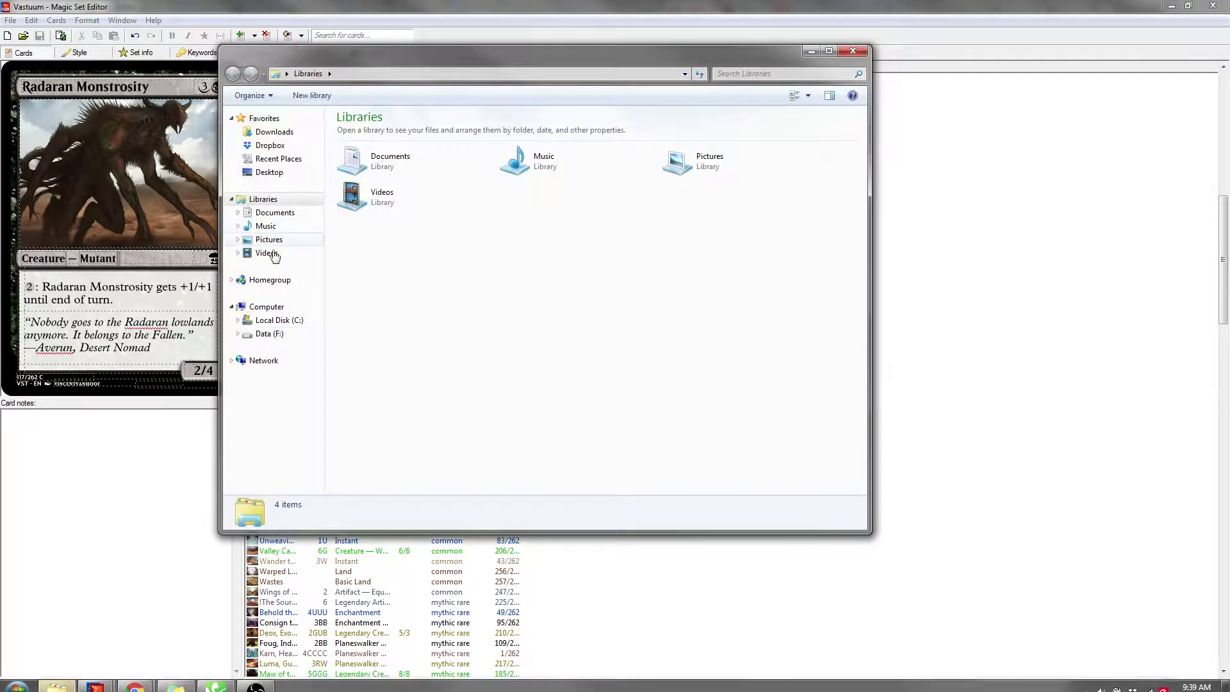
left_click(270, 146)
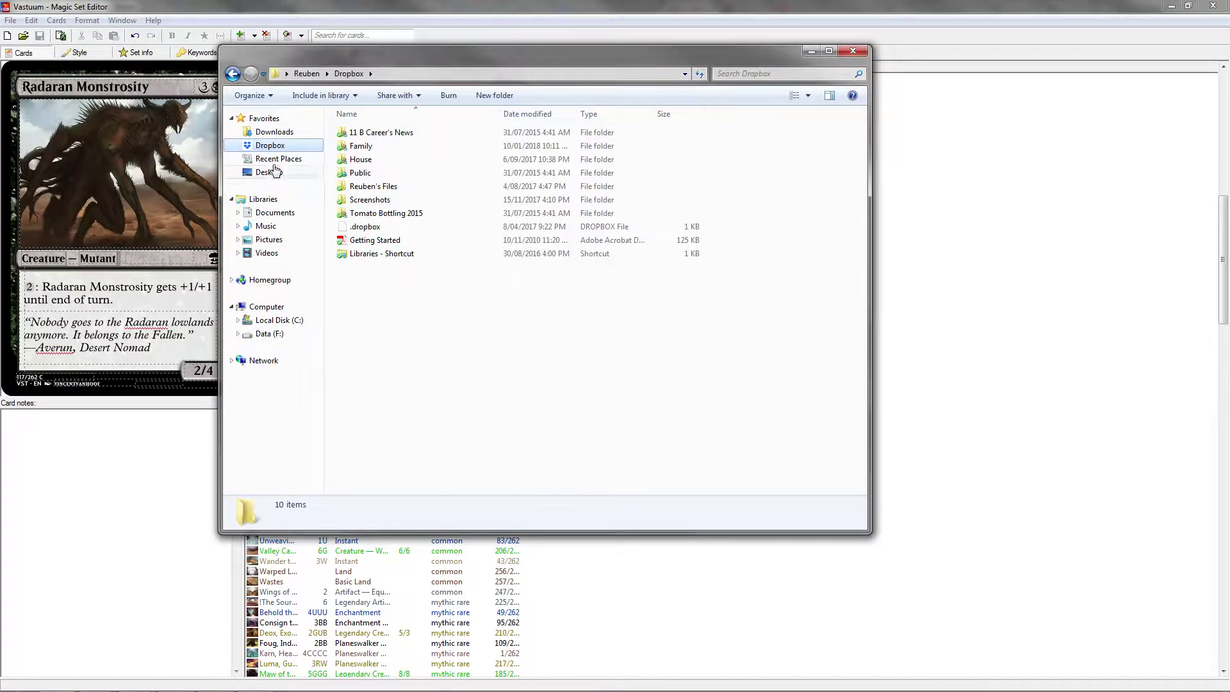
double_click(360, 173)
double_click(366, 146)
double_click(430, 146)
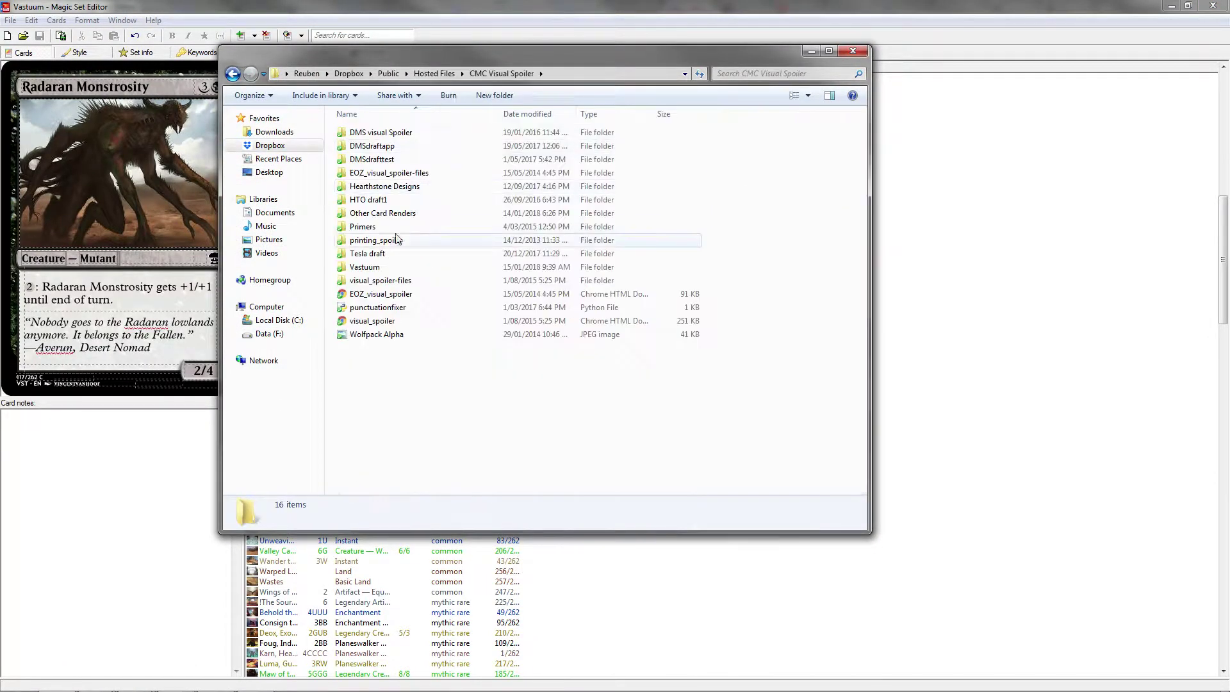
double_click(375, 266)
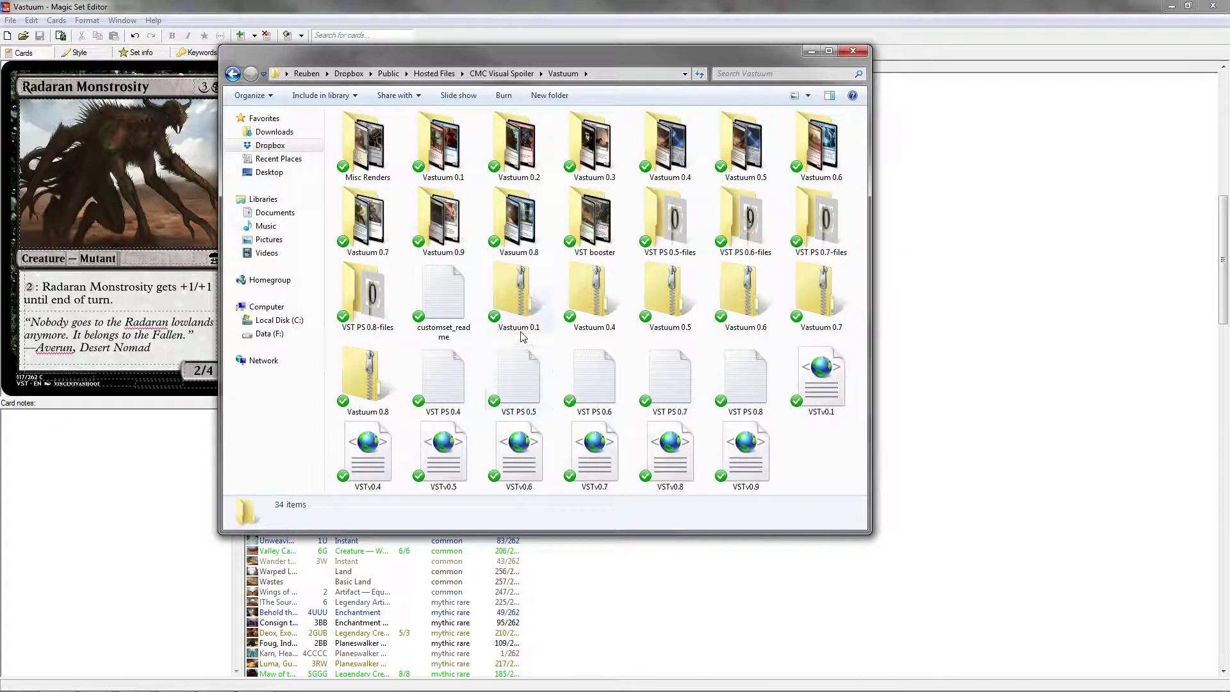
Review the VSTv0.9 file and Vastuum 0.9 folder, then bring up the new-item menu on empty space.
left_click(730, 458)
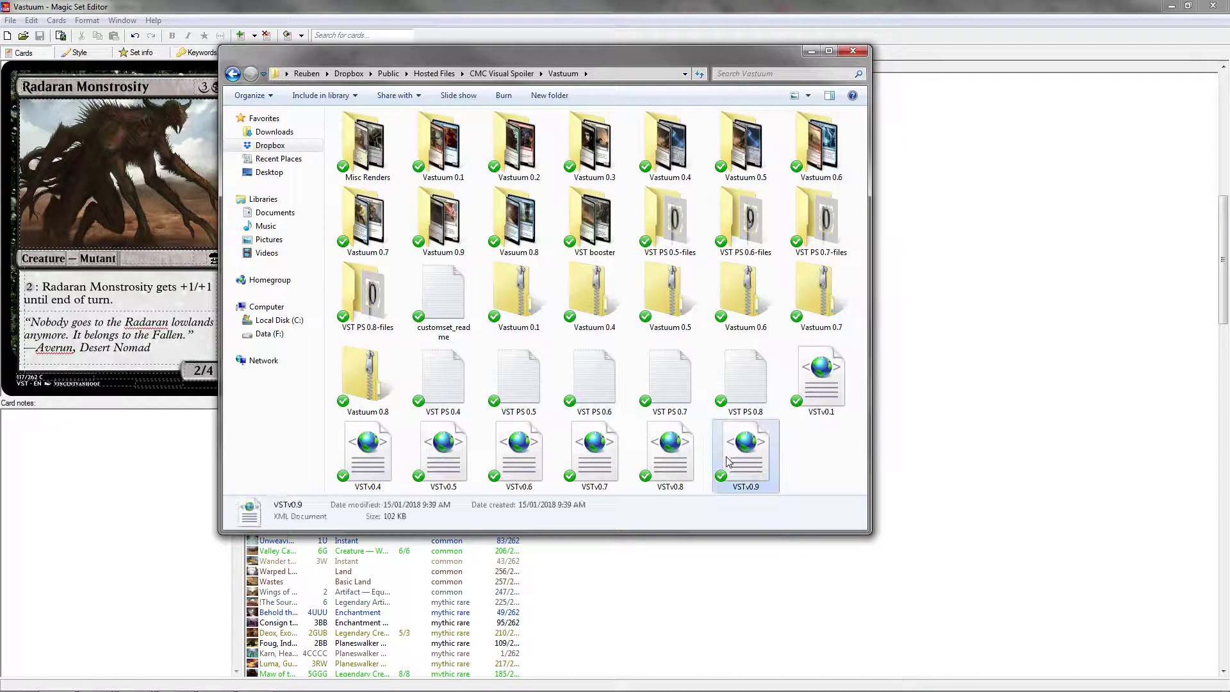
left_click(452, 224, "ctrl")
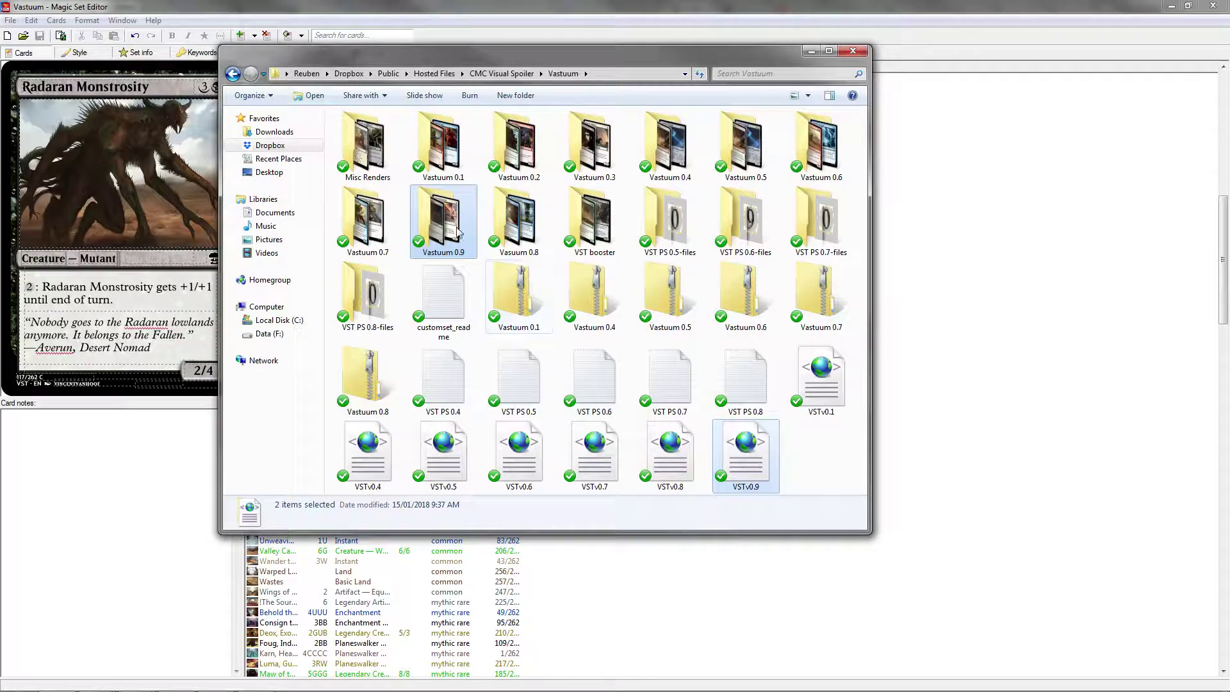
left_click(792, 442)
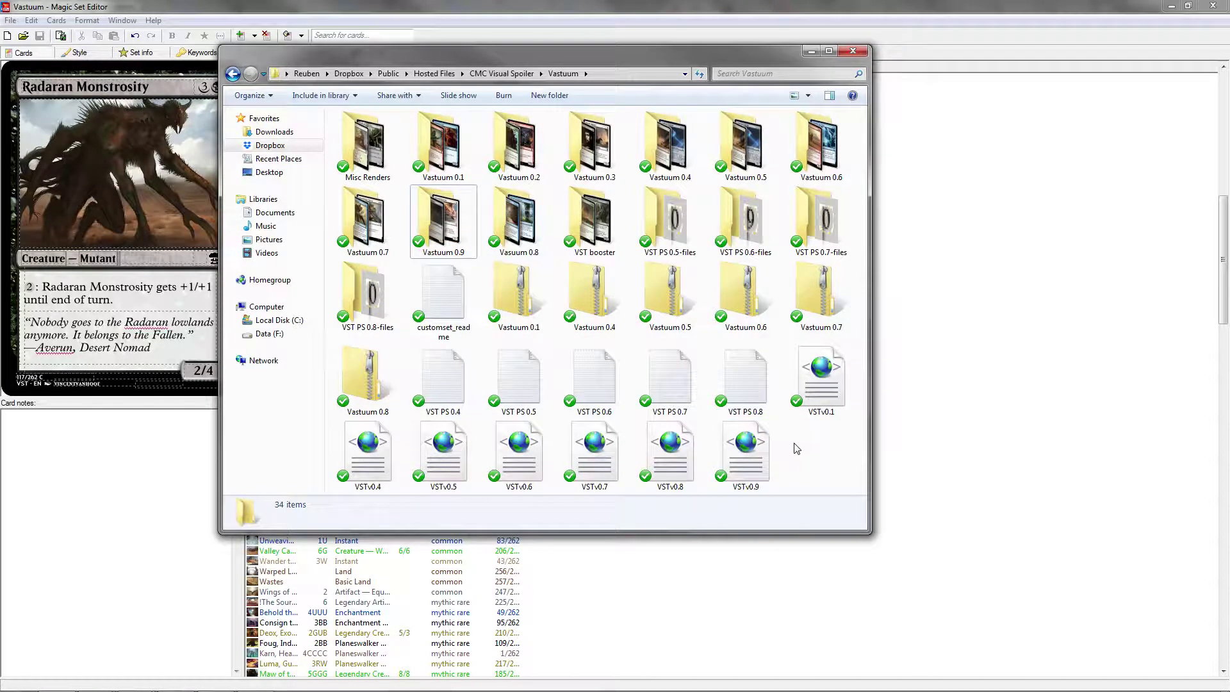
right_click(794, 446)
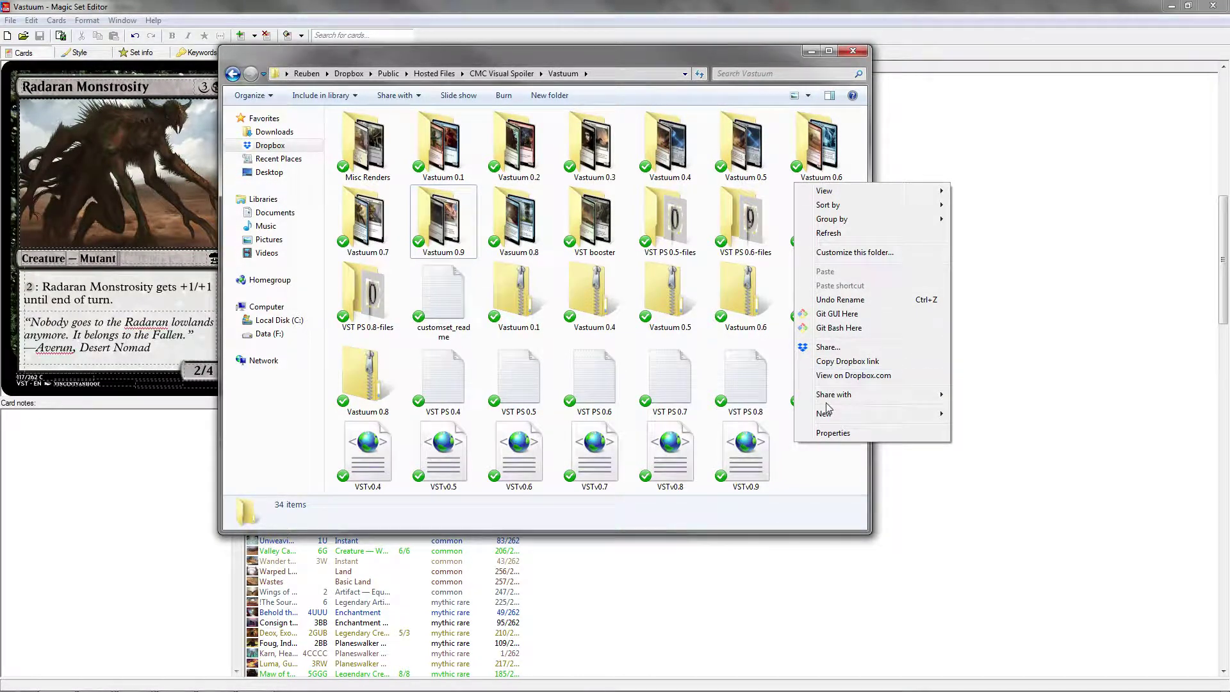
Create a compressed zip folder named 'Vastuum 0.9 download'.
mouse_move(828, 415)
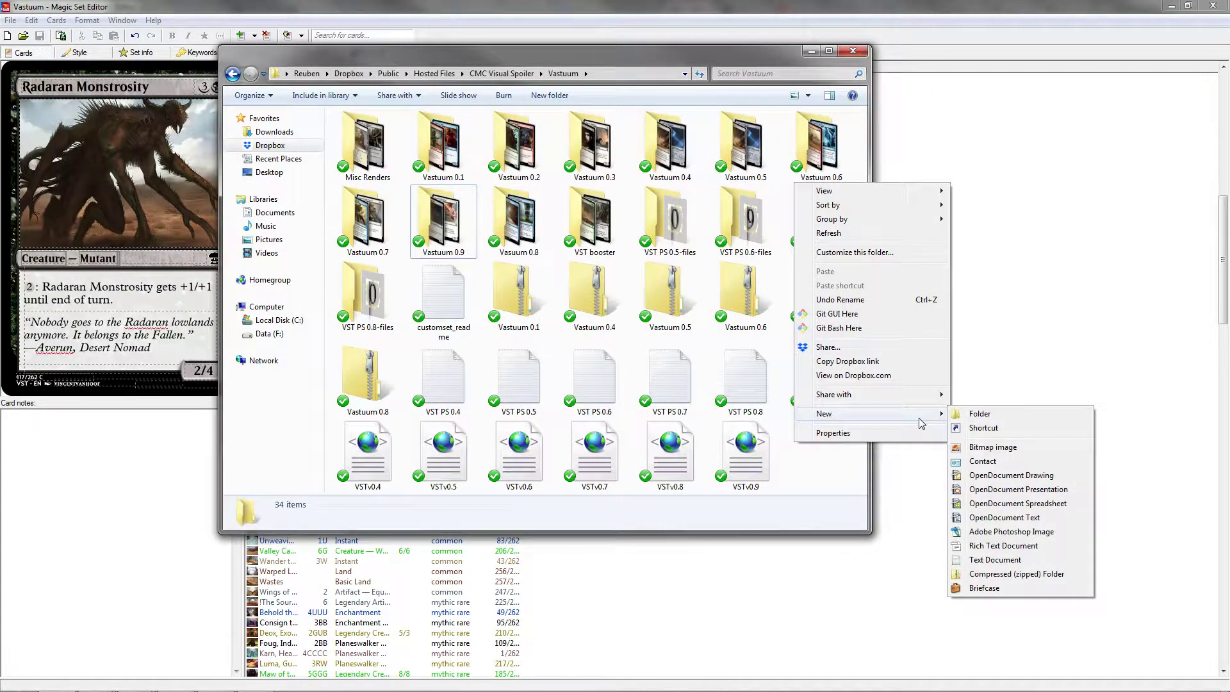
left_click(994, 573)
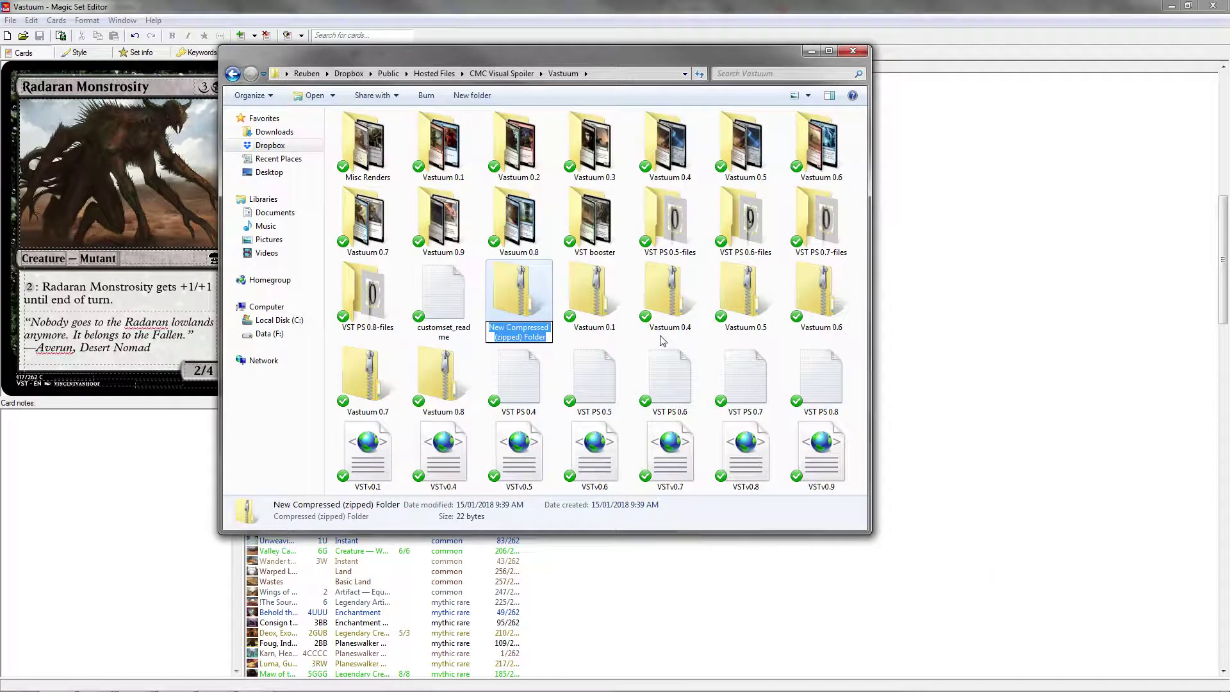
type("Vastu")
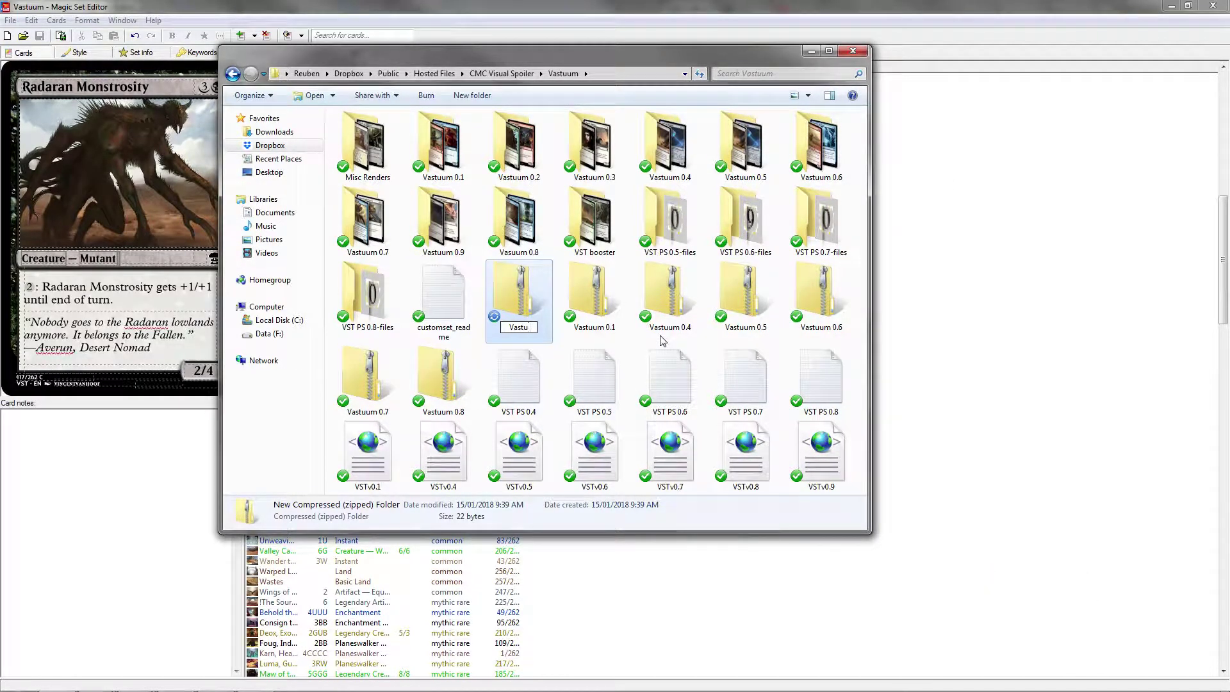
type("um")
type(" 0.9 ")
type("downl")
type("oad")
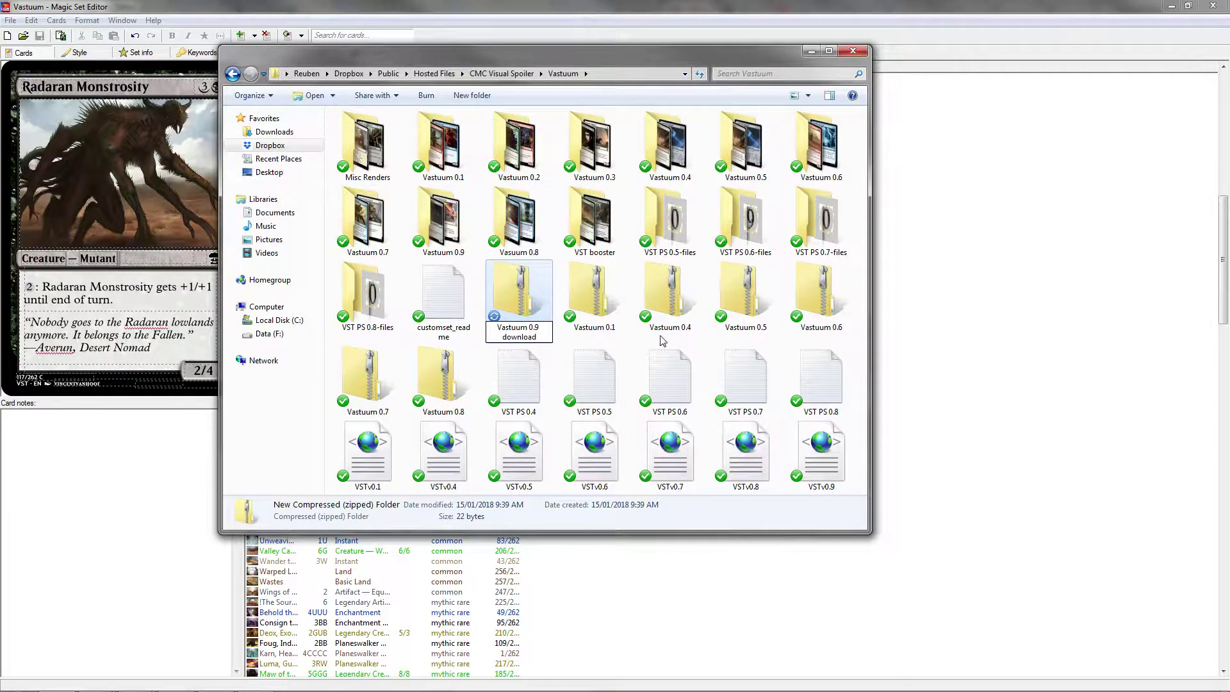
key("Return")
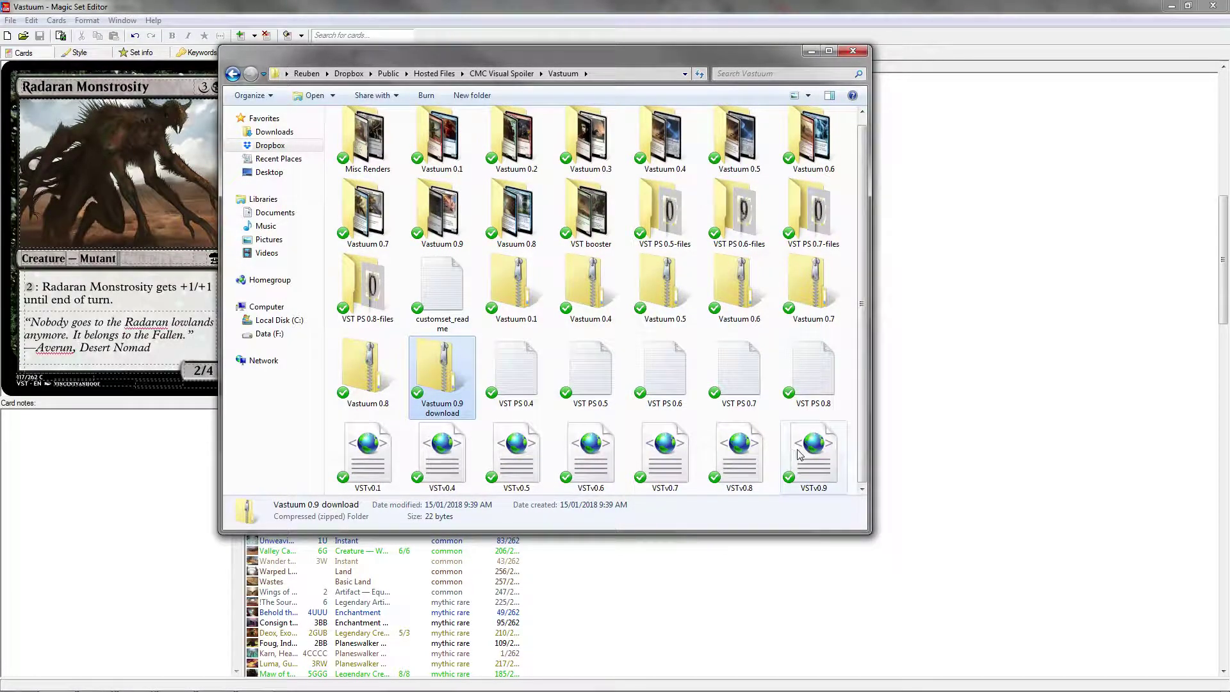
Check the contents of the Vastuum 0.9 download zip against the Vastuum folder files.
left_click(800, 455)
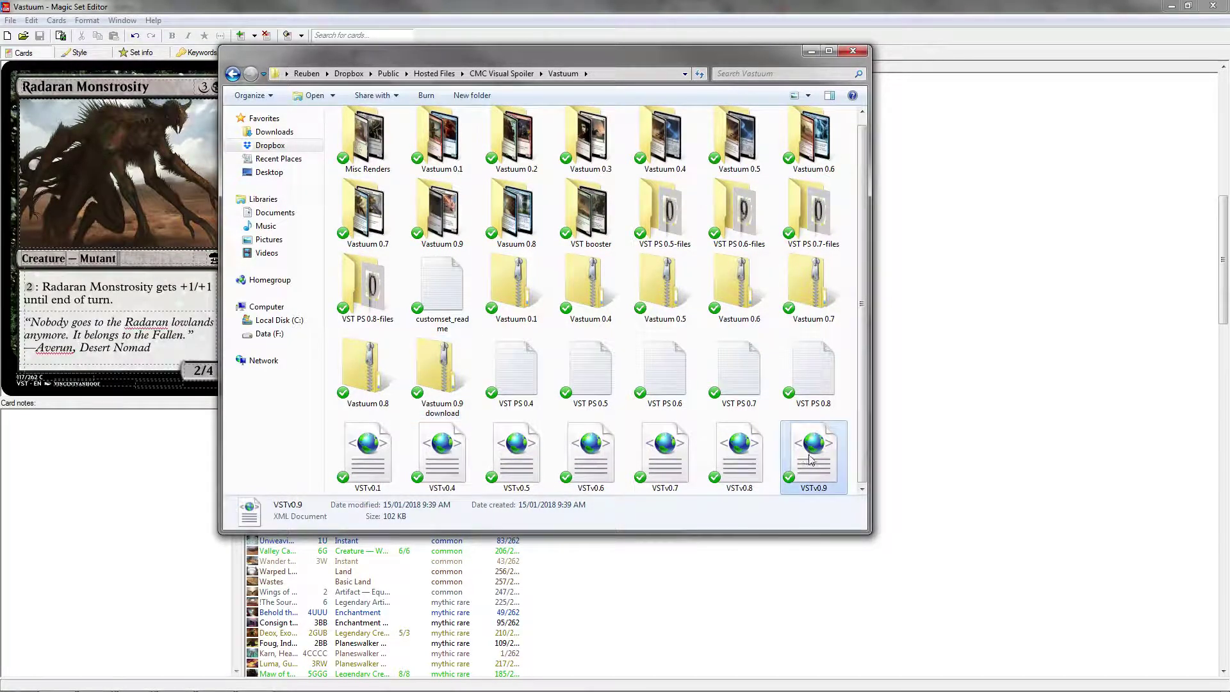
left_click(433, 370)
double_click(441, 372)
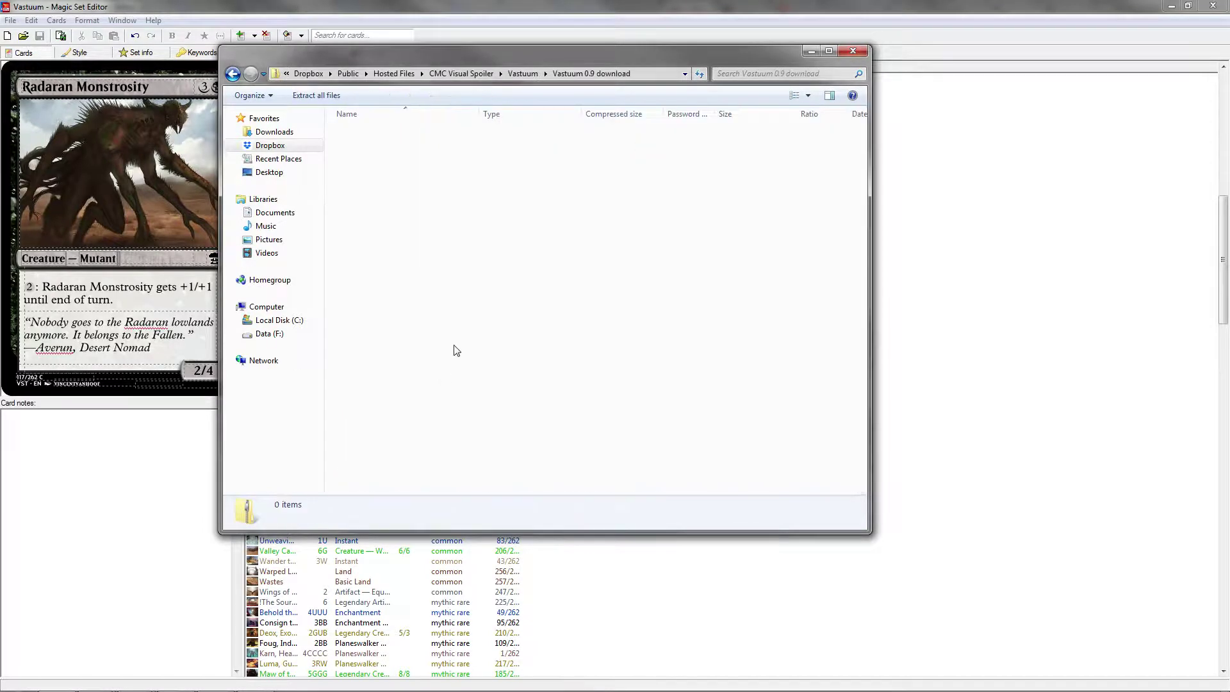
left_click(234, 74)
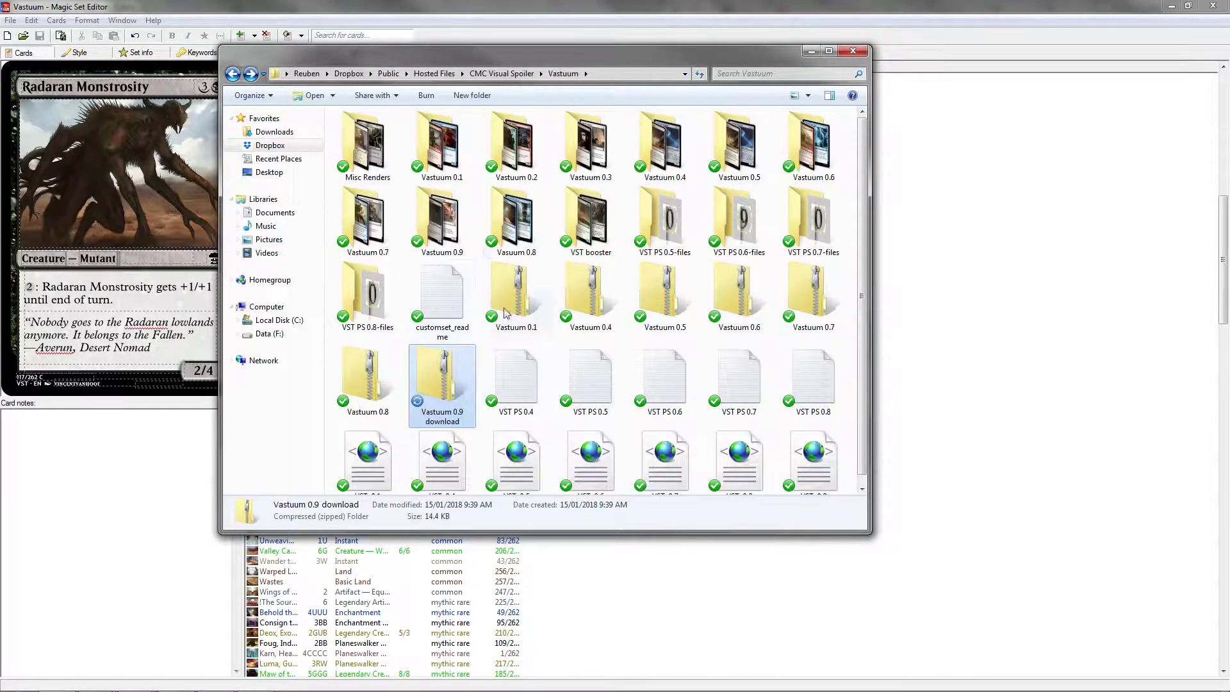
left_click(450, 232)
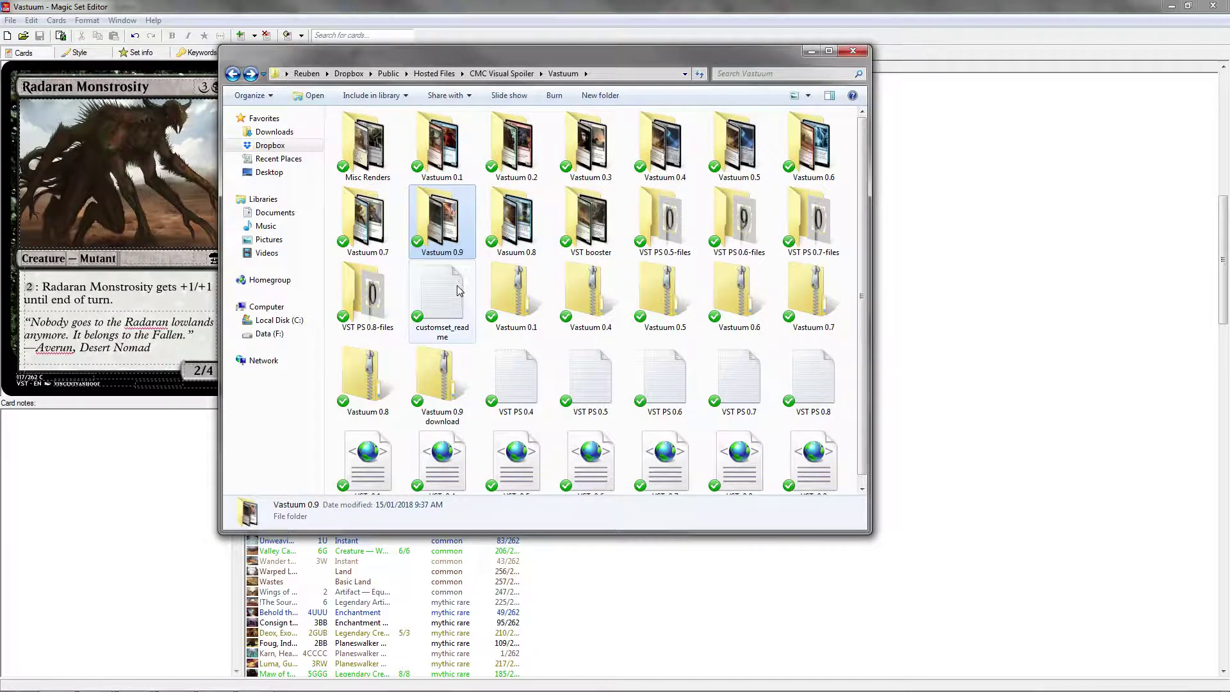
mouse_move(440, 259)
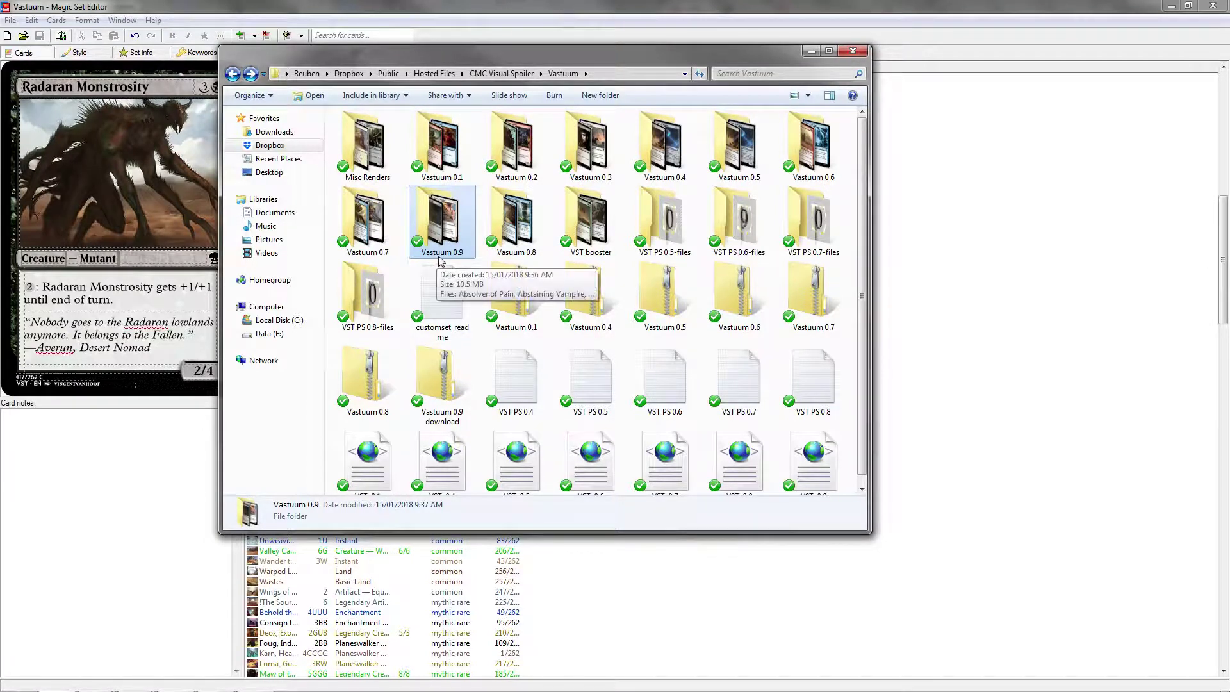
double_click(447, 392)
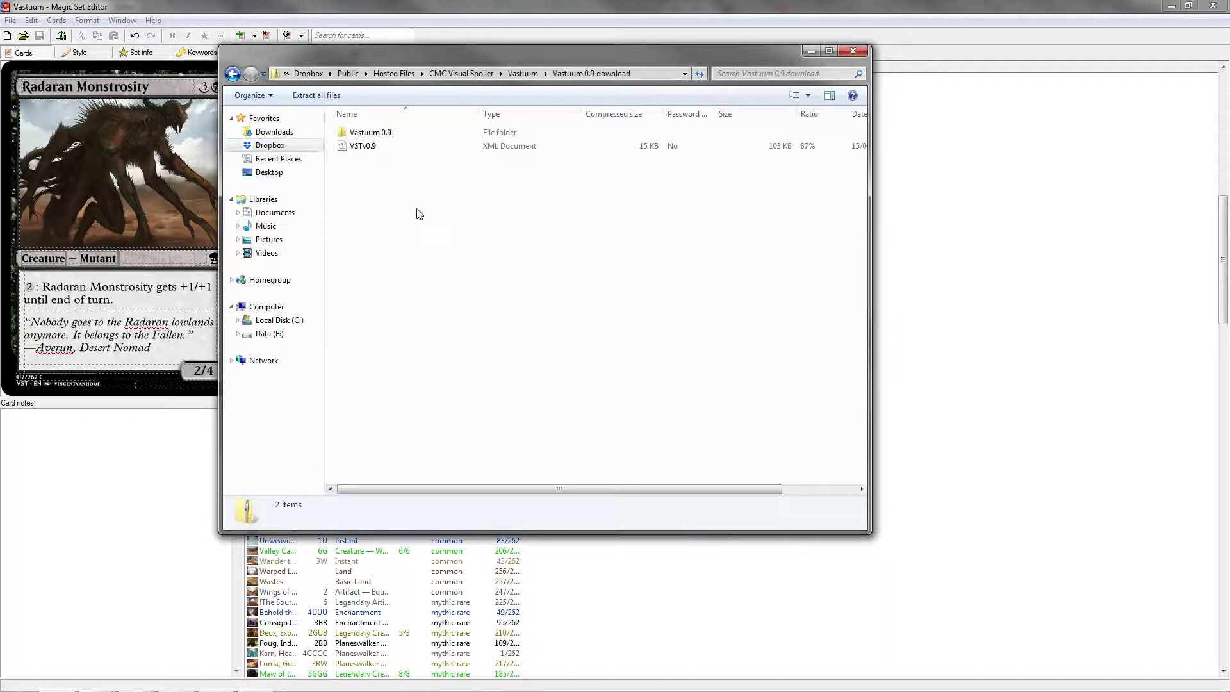
Return to the Vastuum folder listing and scroll to view the VSTv files.
left_click(232, 74)
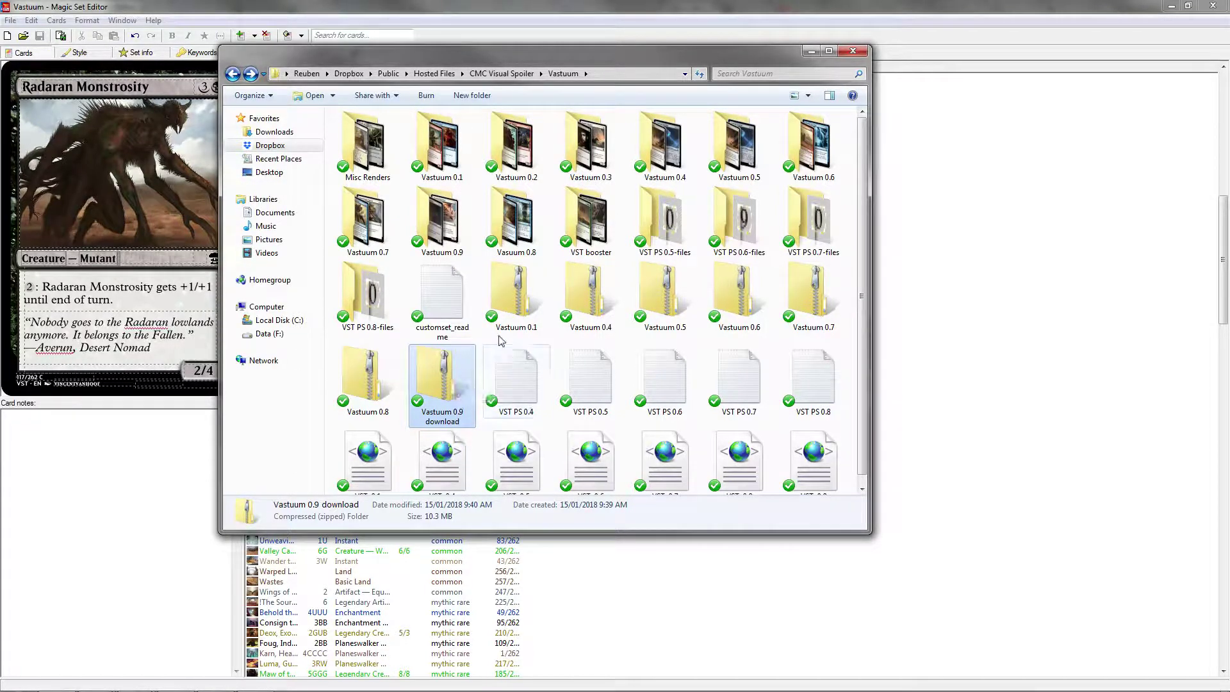
scroll(471, 362, "down", 1)
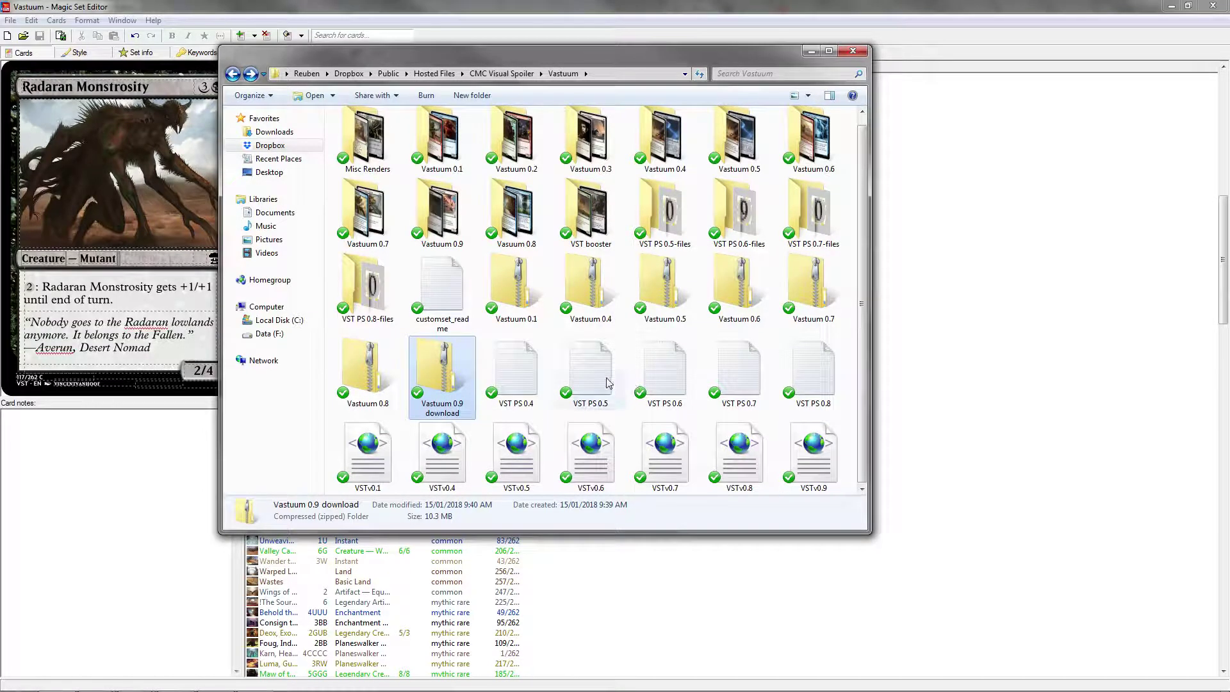
Switch to the Cockatrice deck editor and bring up the Card Database menu.
left_click(215, 679)
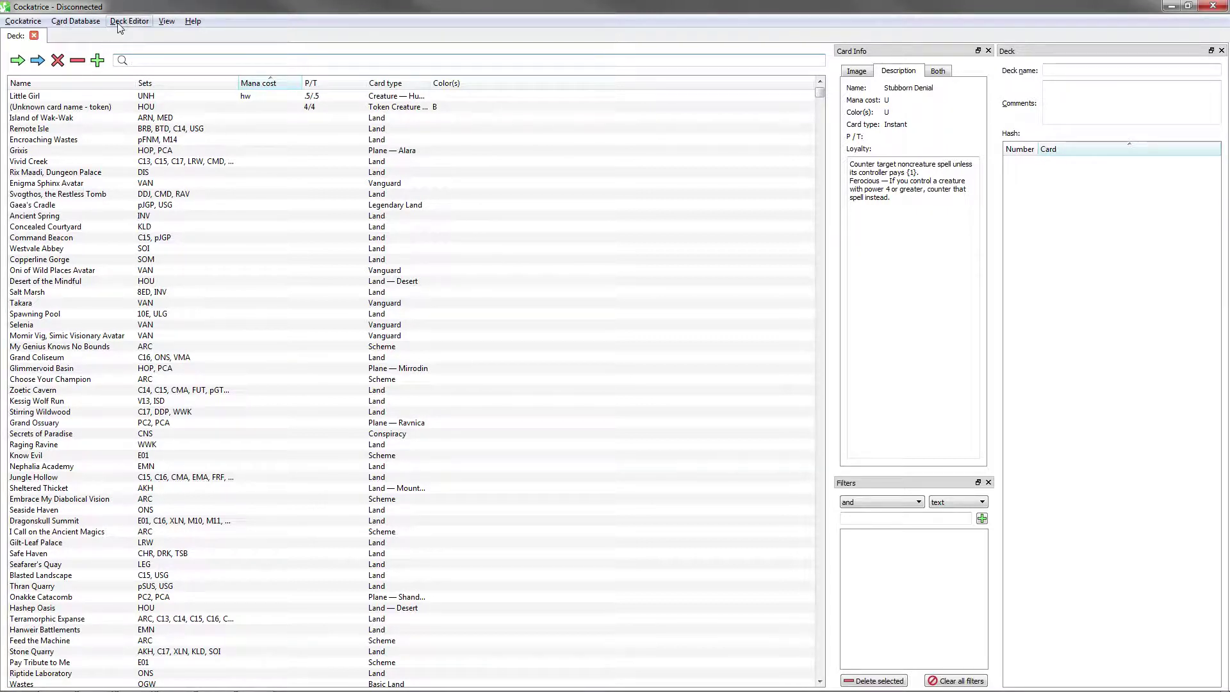
left_click(77, 23)
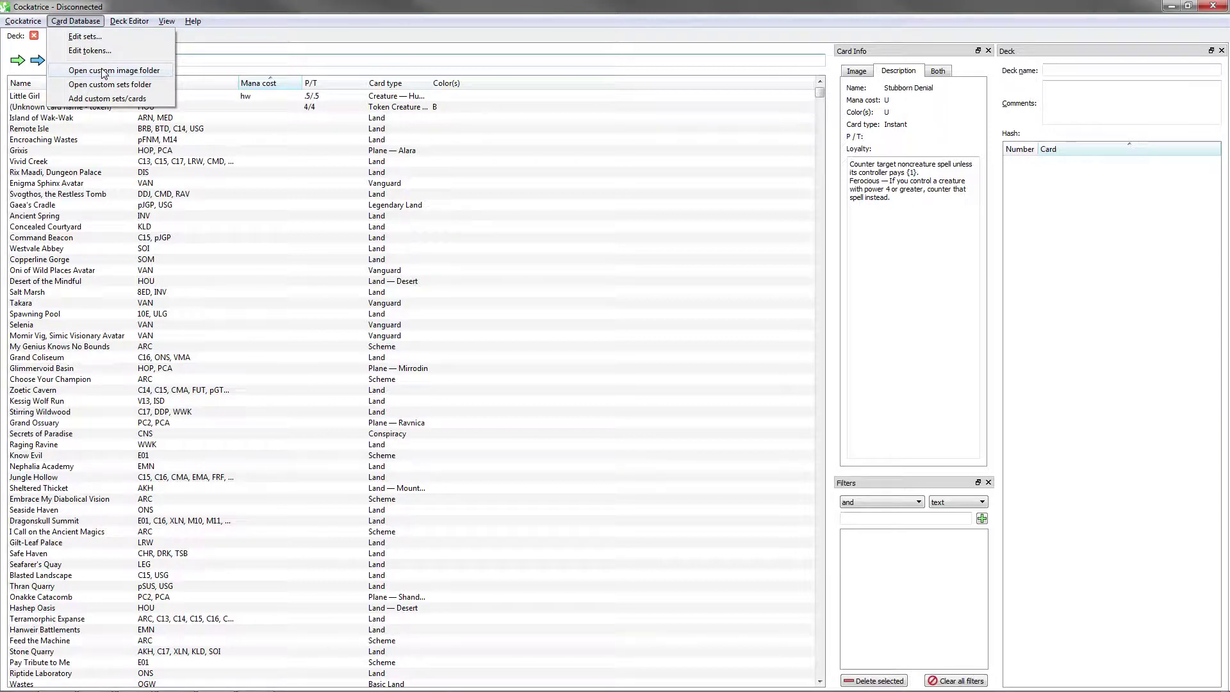
Open Cockatrice's custom image folder and paste the Vastuum 0.9 image folder into pics\CUSTOM.
left_click(103, 73)
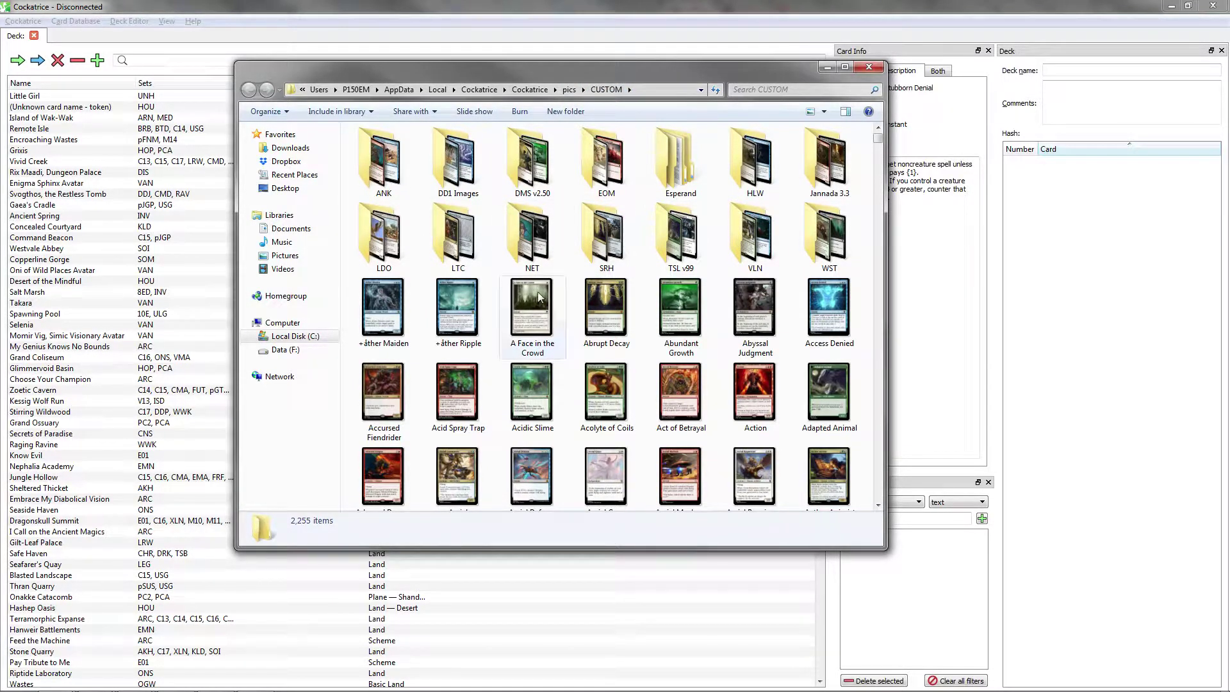
mouse_move(264, 689)
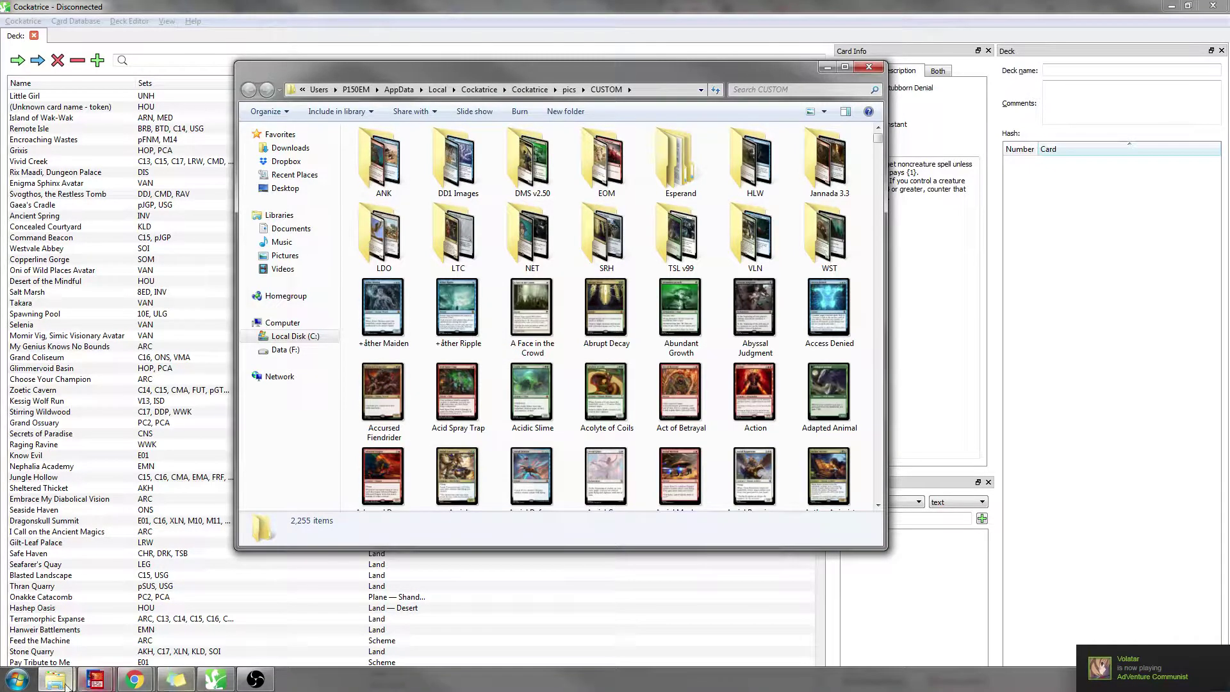
mouse_move(55, 679)
left_click(76, 605)
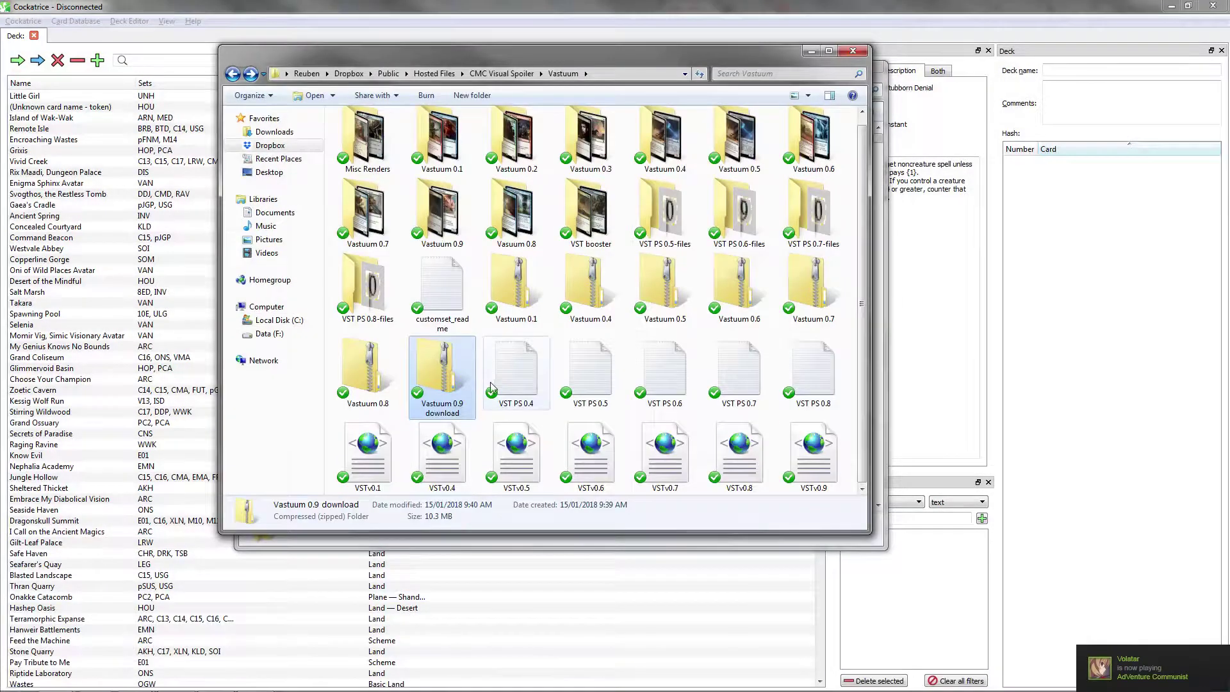
left_click(465, 232)
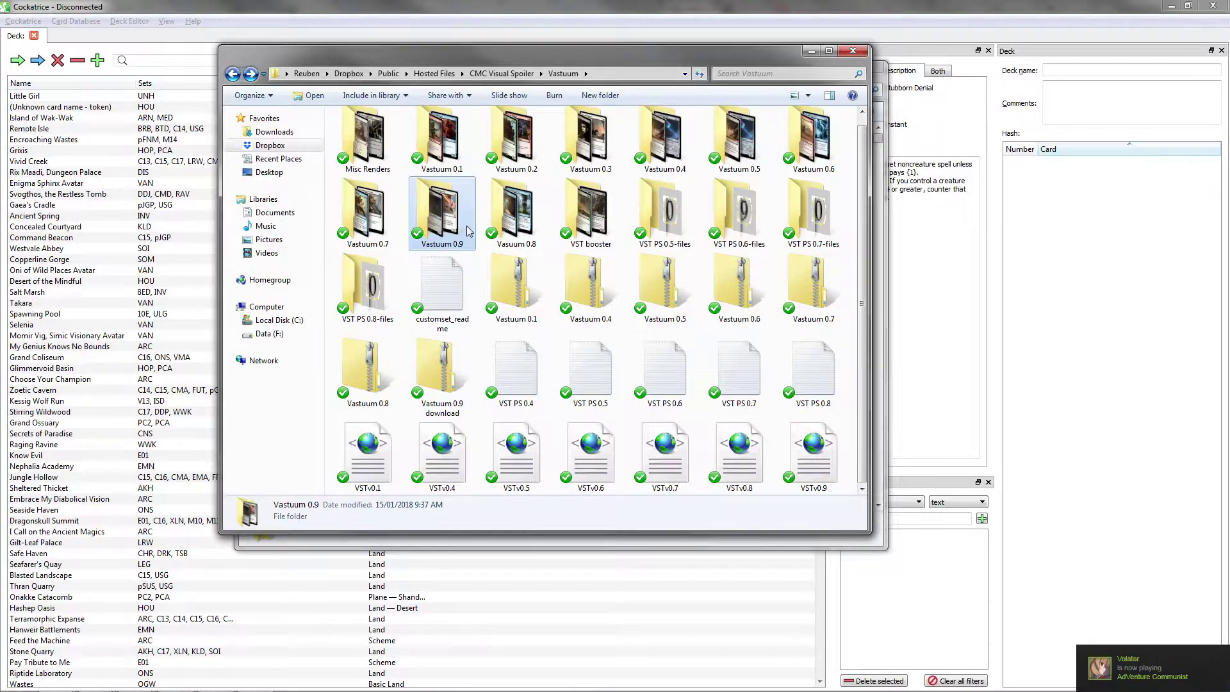
mouse_move(764, 55)
left_mouse_down()
mouse_move(593, 77)
mouse_move(914, 95)
mouse_move(1103, 123)
left_mouse_up()
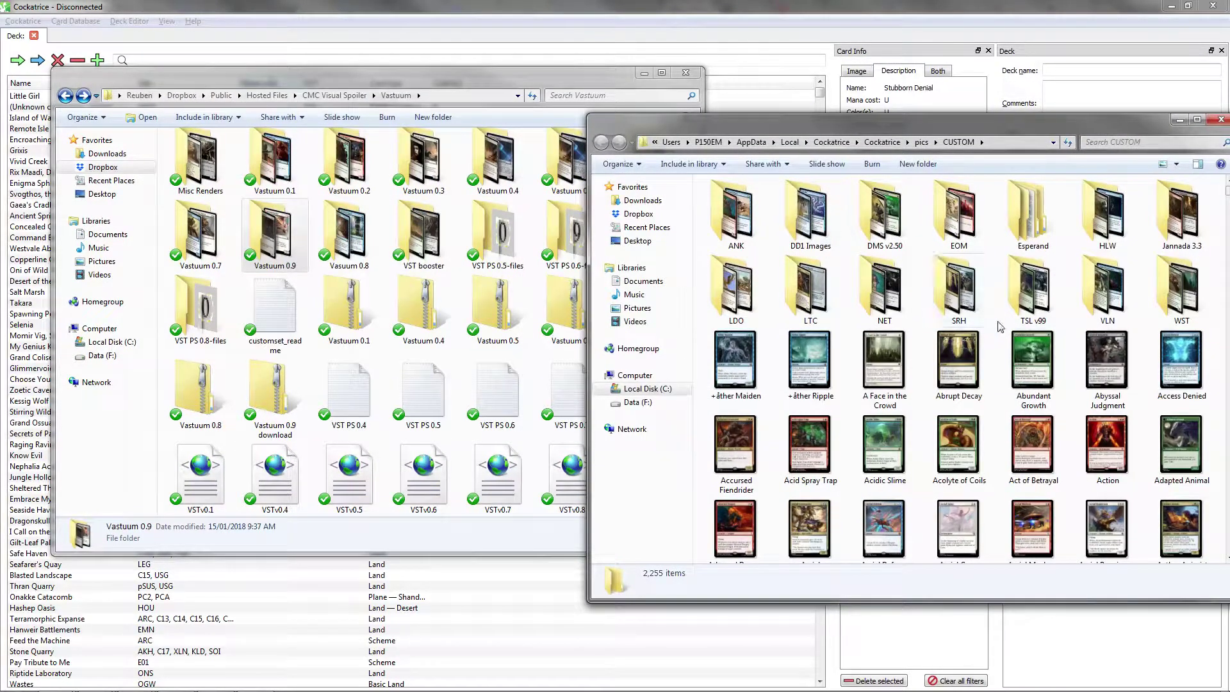
key("ctrl+v")
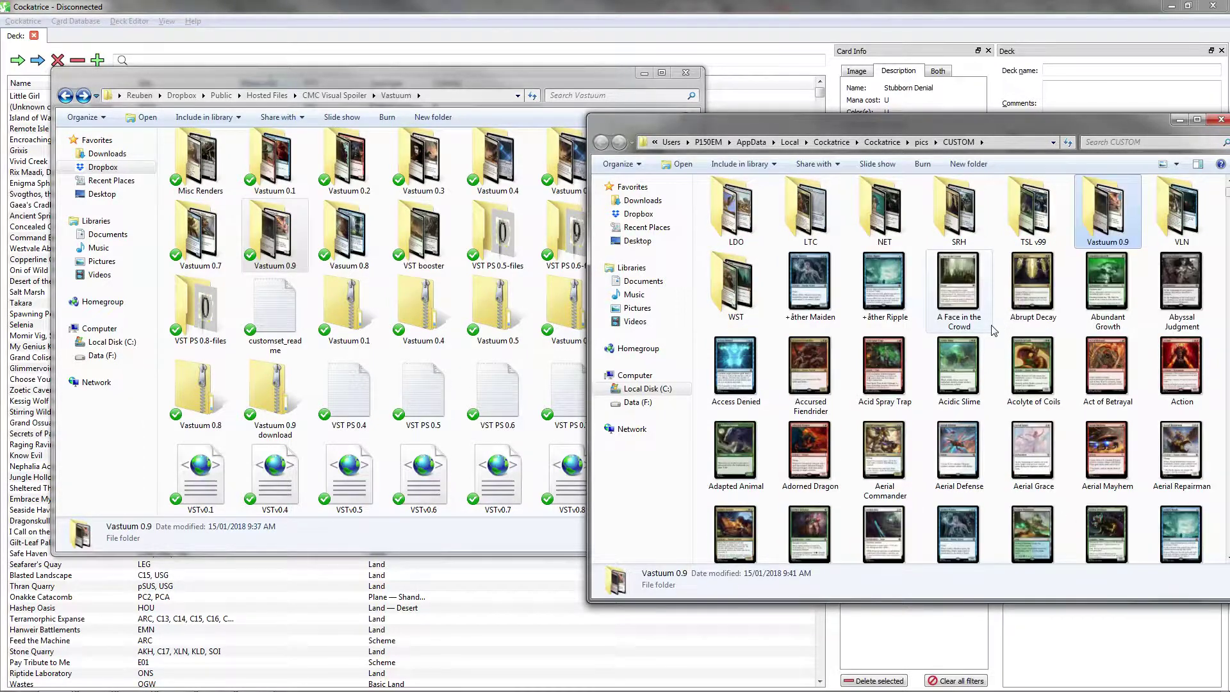
scroll(1015, 349, "up", 1)
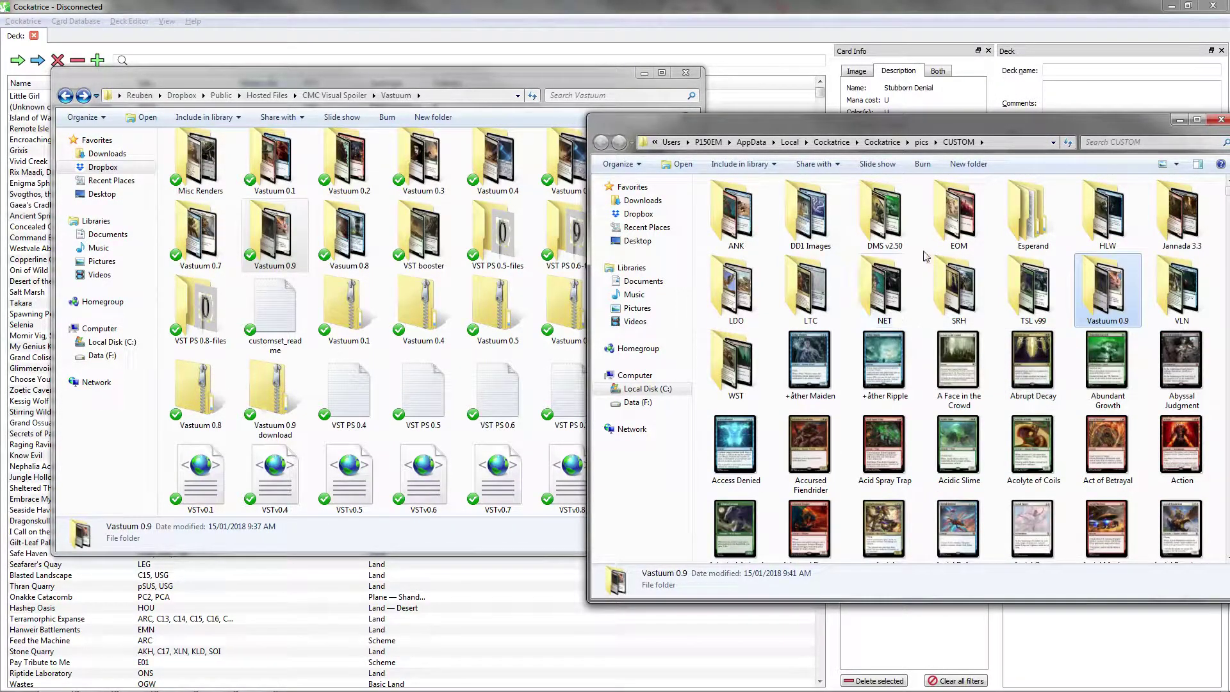
Go up to the Cockatrice data folder and open its customsets folder.
left_click(923, 142)
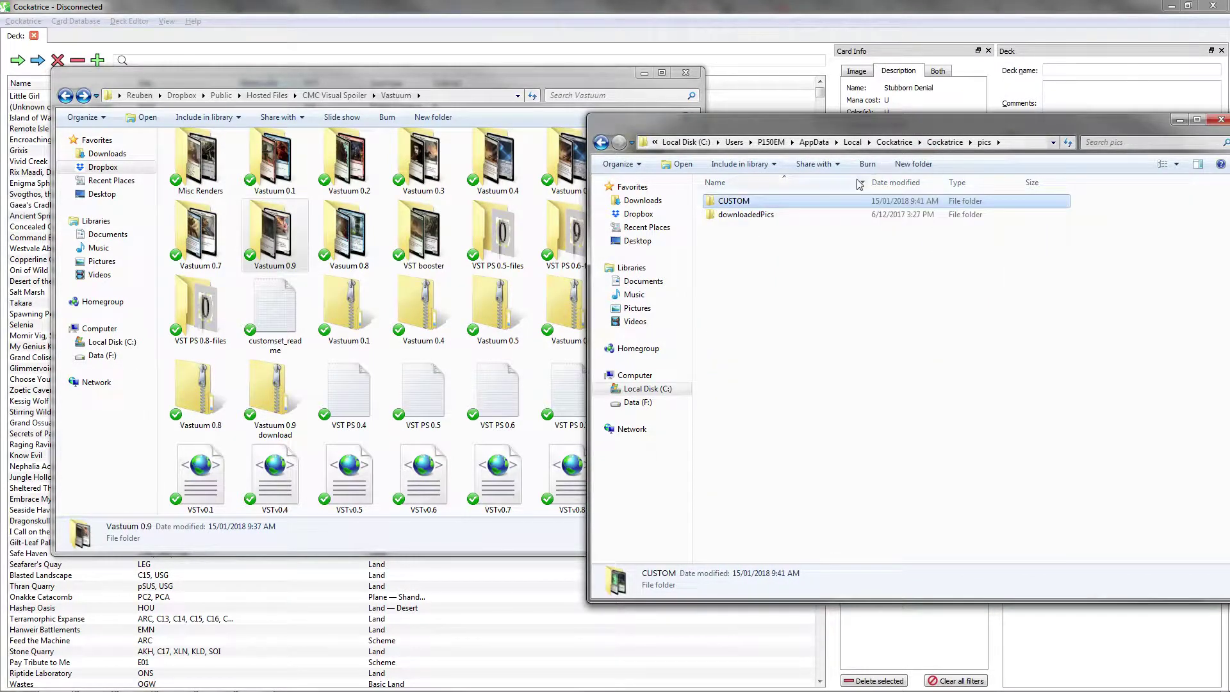
left_click(940, 148)
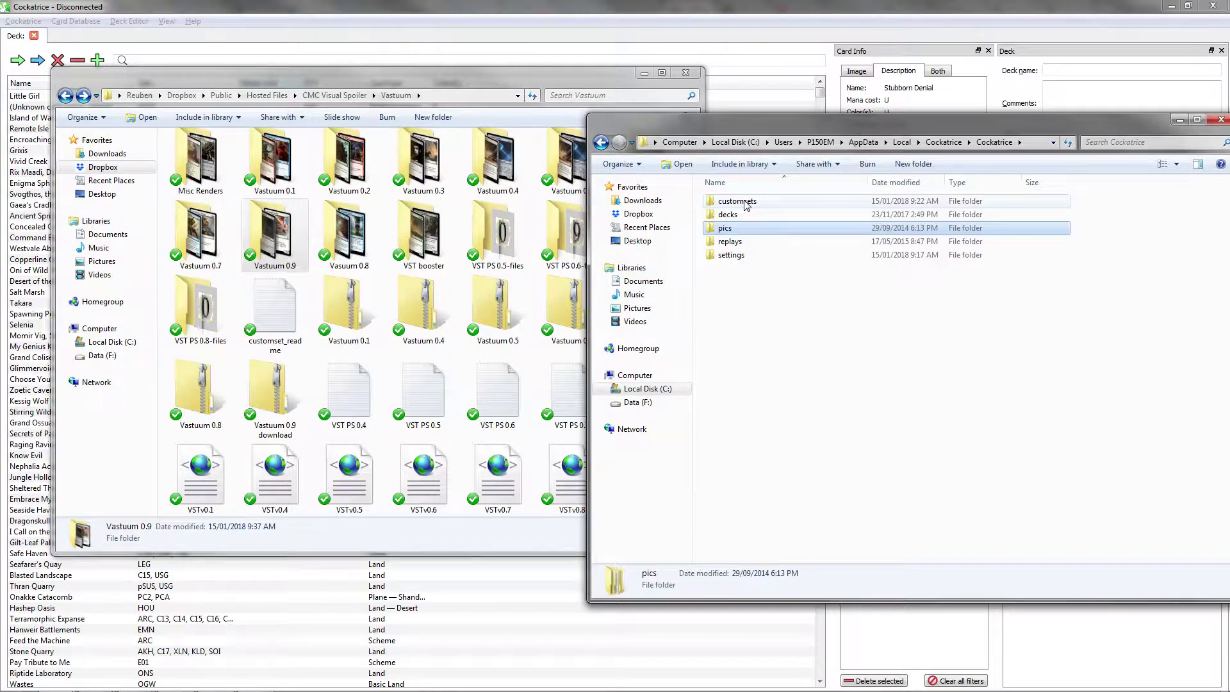
left_click(187, 60)
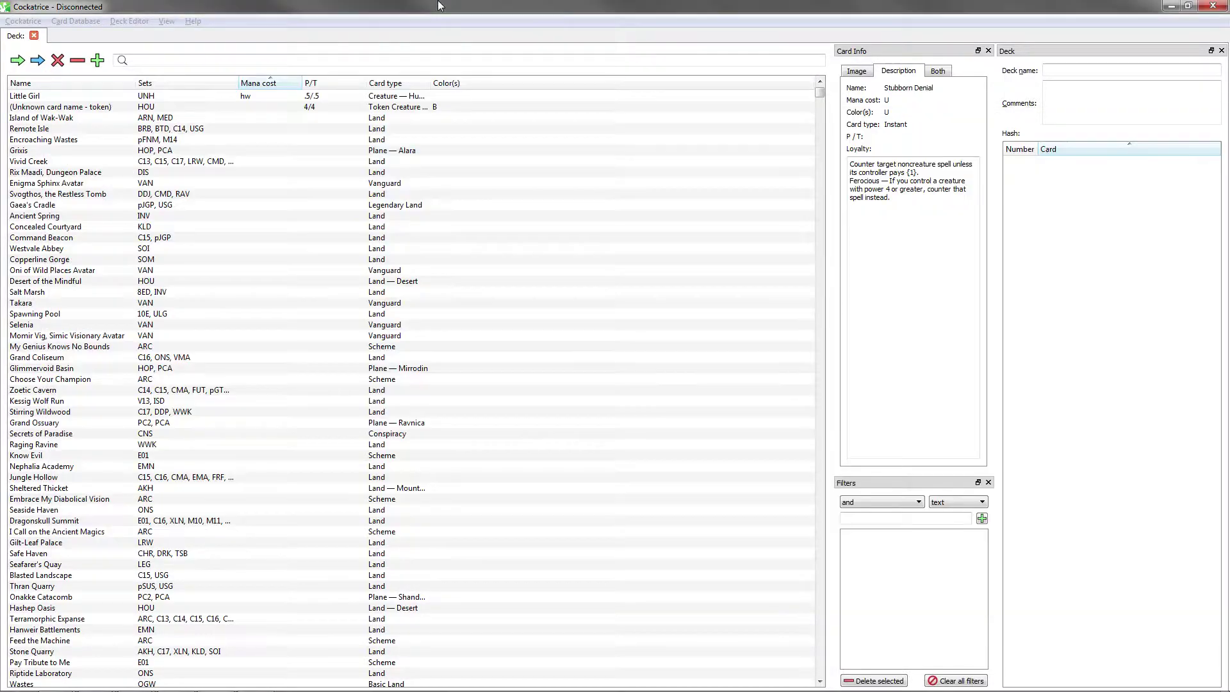
left_click(69, 26)
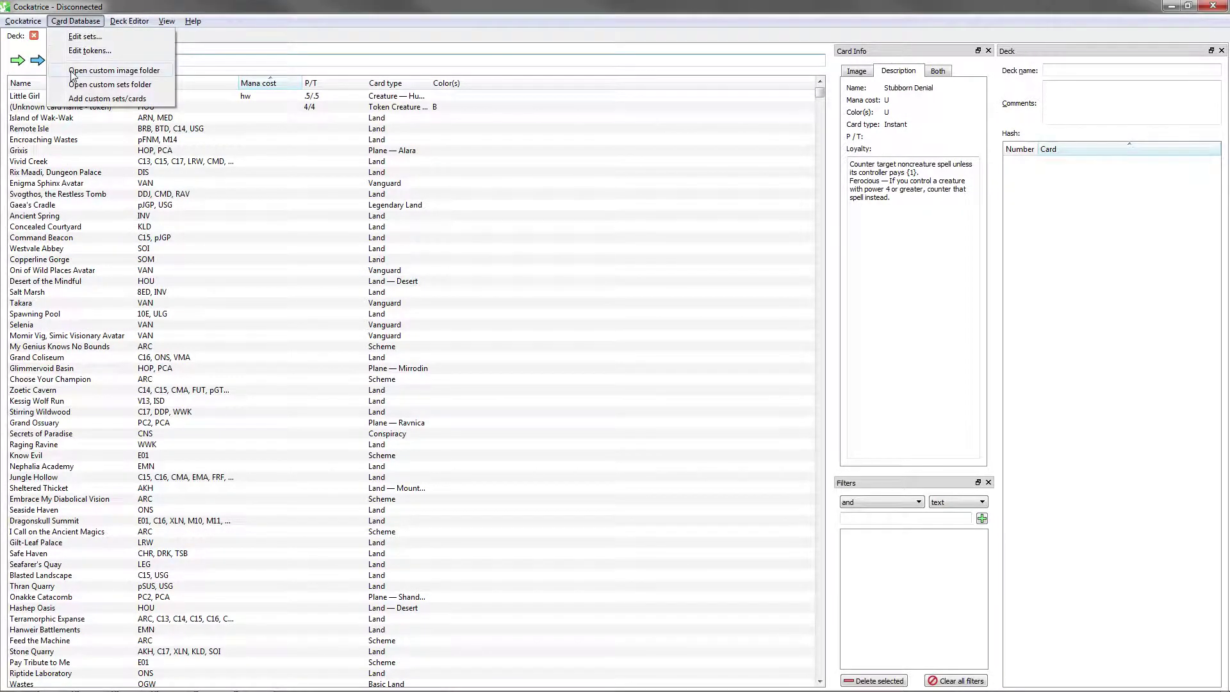
left_click(399, 10)
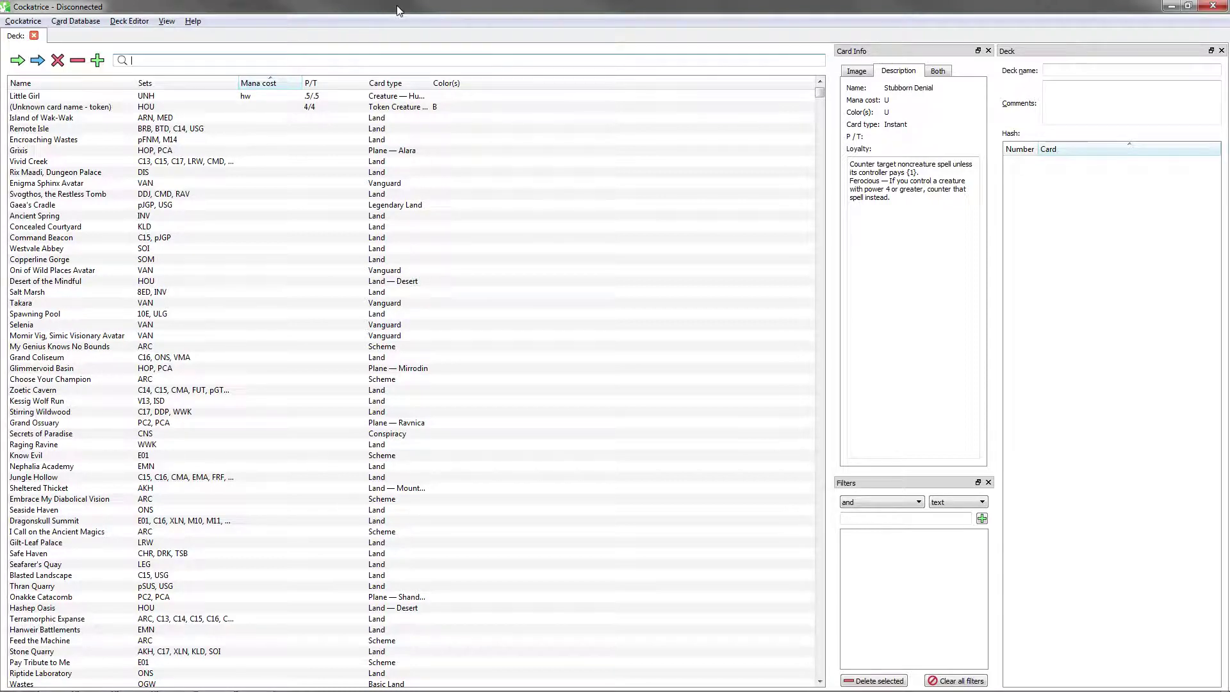
key("alt+Tab")
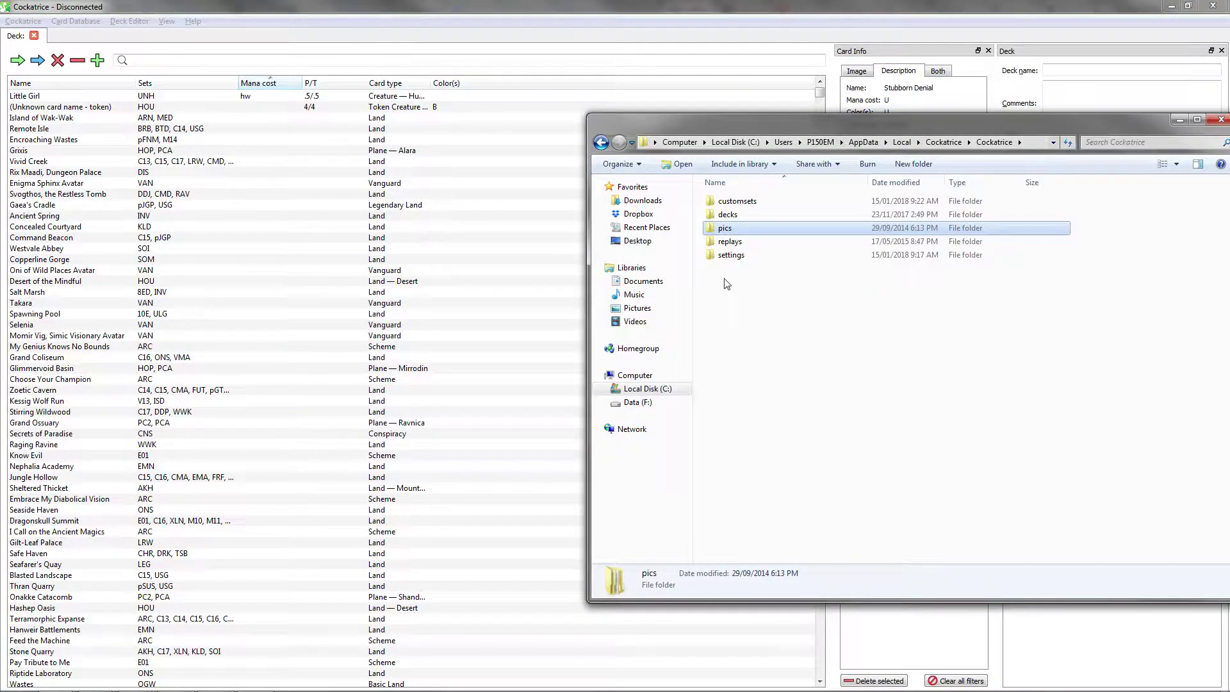
double_click(736, 202)
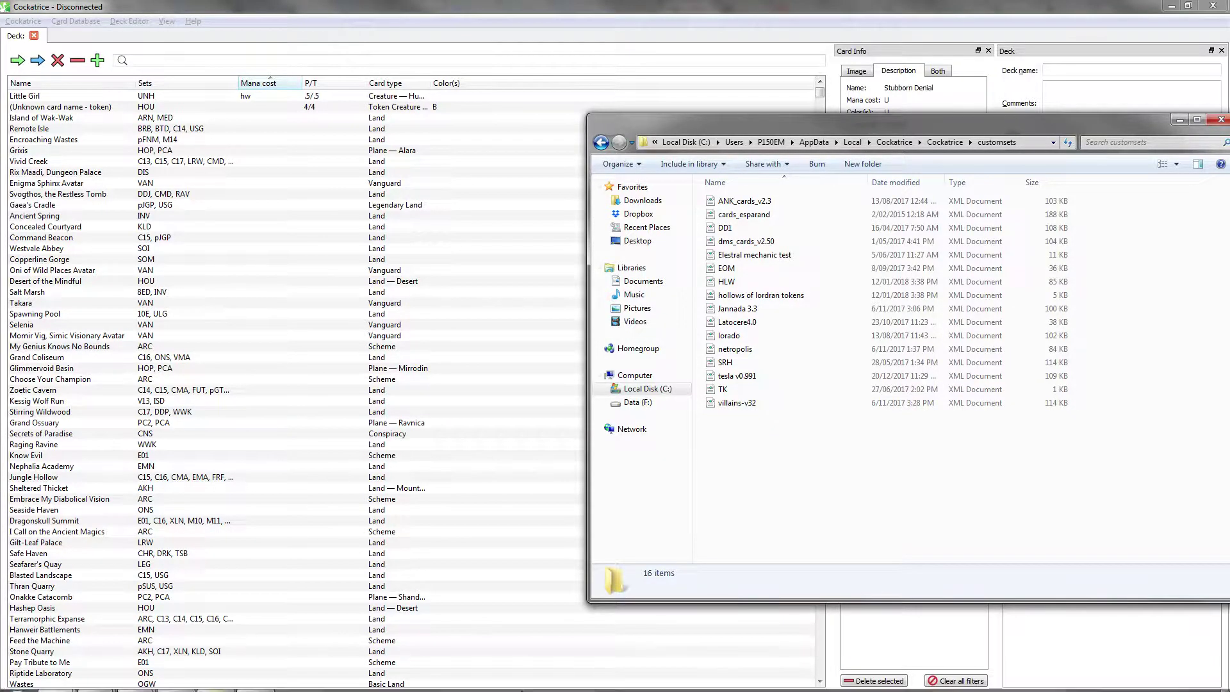
Copy the VSTv0.9 set file from the Vastuum folder into customsets.
left_click(55, 679)
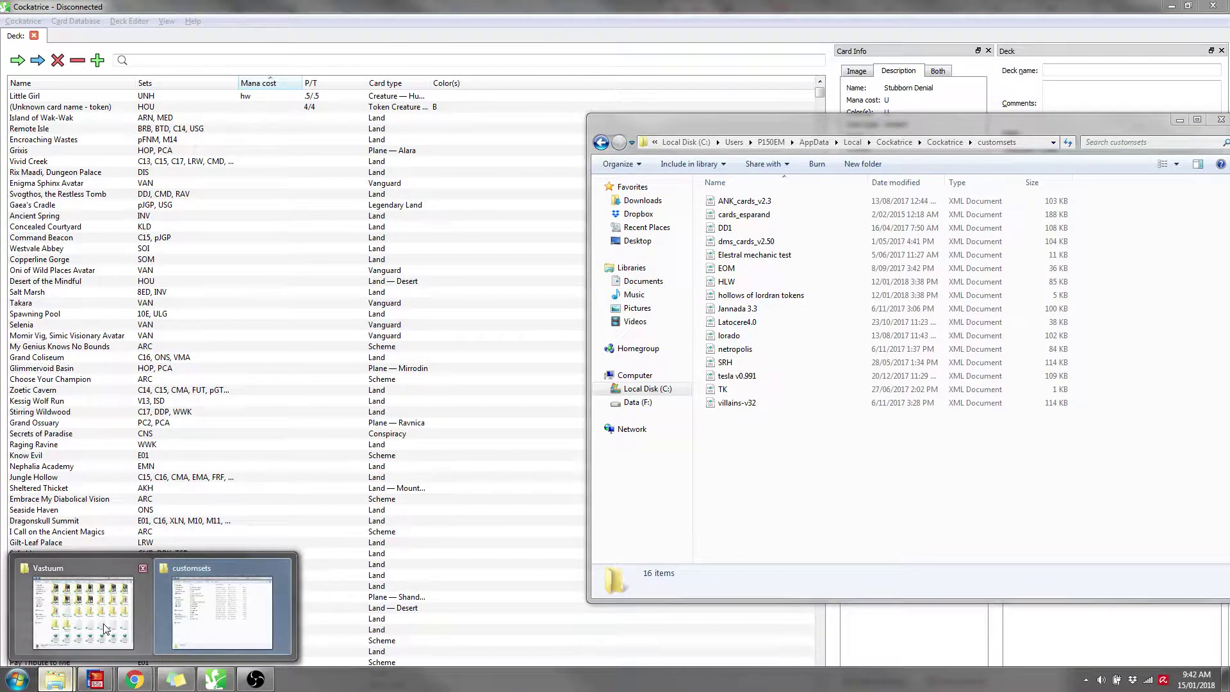
left_click(83, 612)
left_click(507, 404)
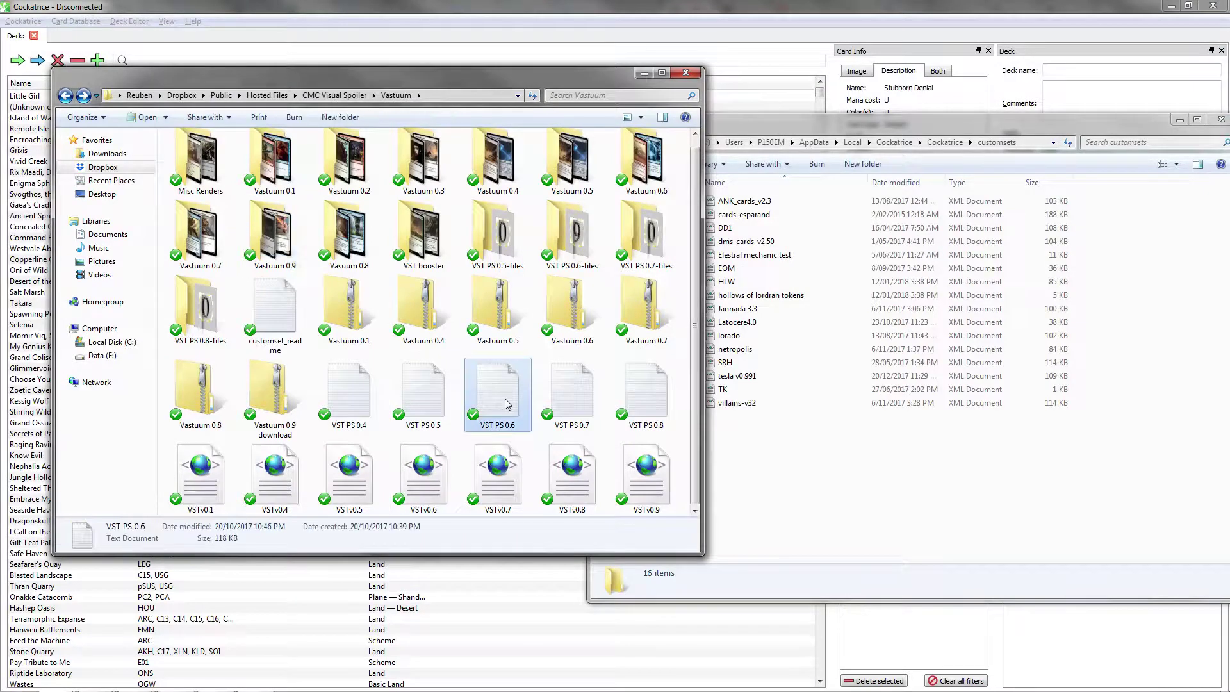
left_click(632, 473)
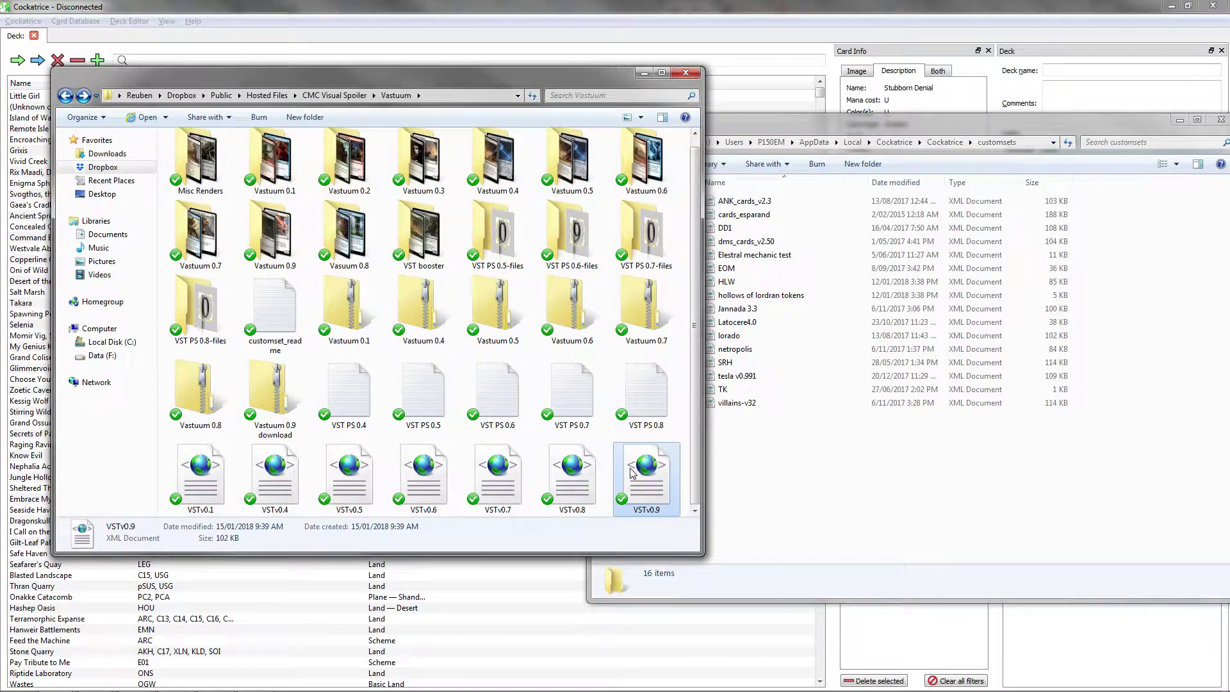
left_click(777, 465)
key("ctrl+v")
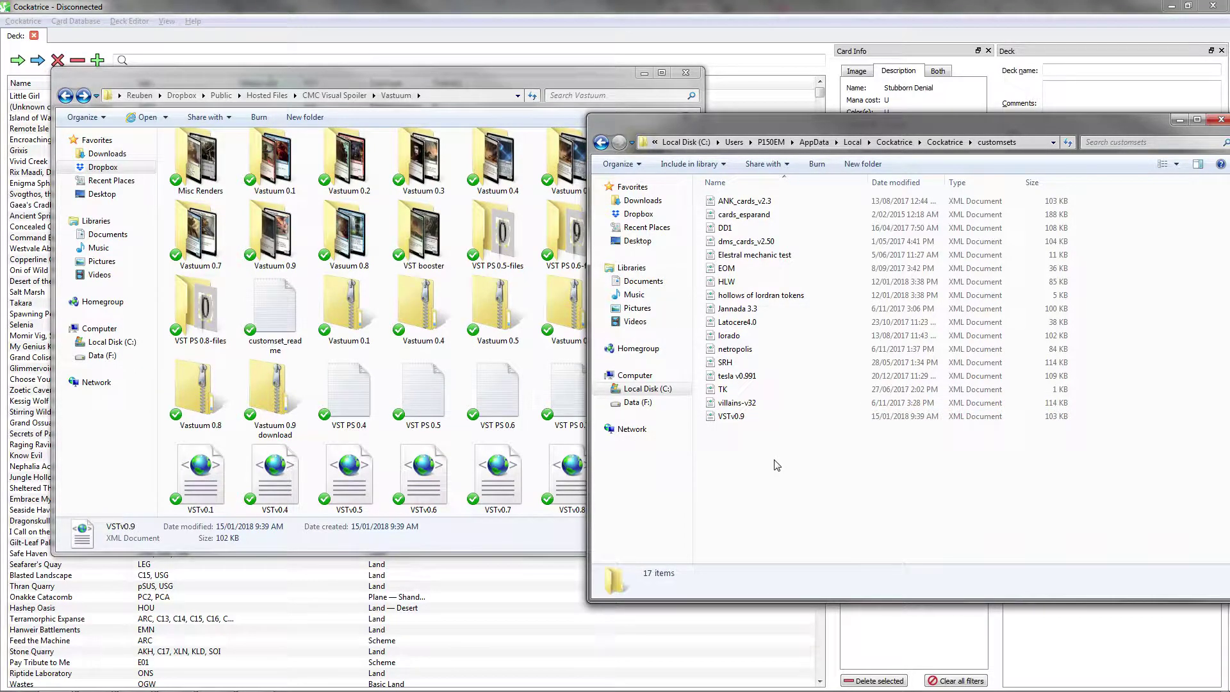
Add a VST set filter to the Cockatrice card list, then untick it so every card shows.
key("alt+Tab")
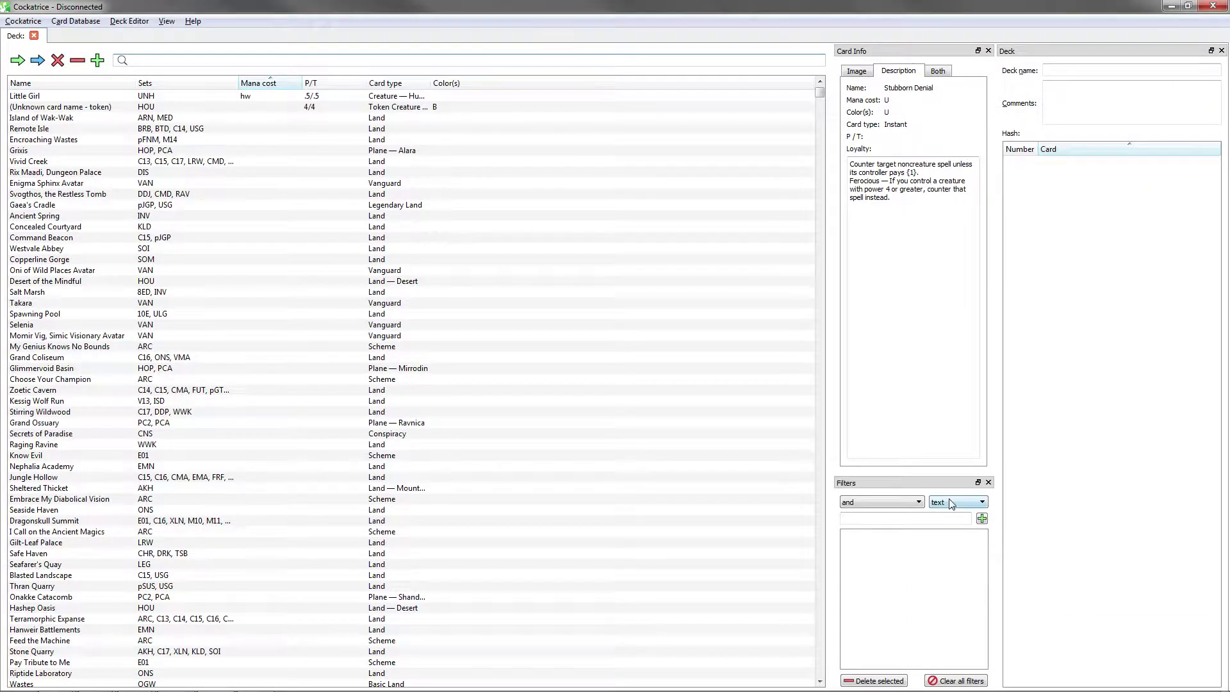
left_click(952, 504)
left_click(946, 548)
type("VST")
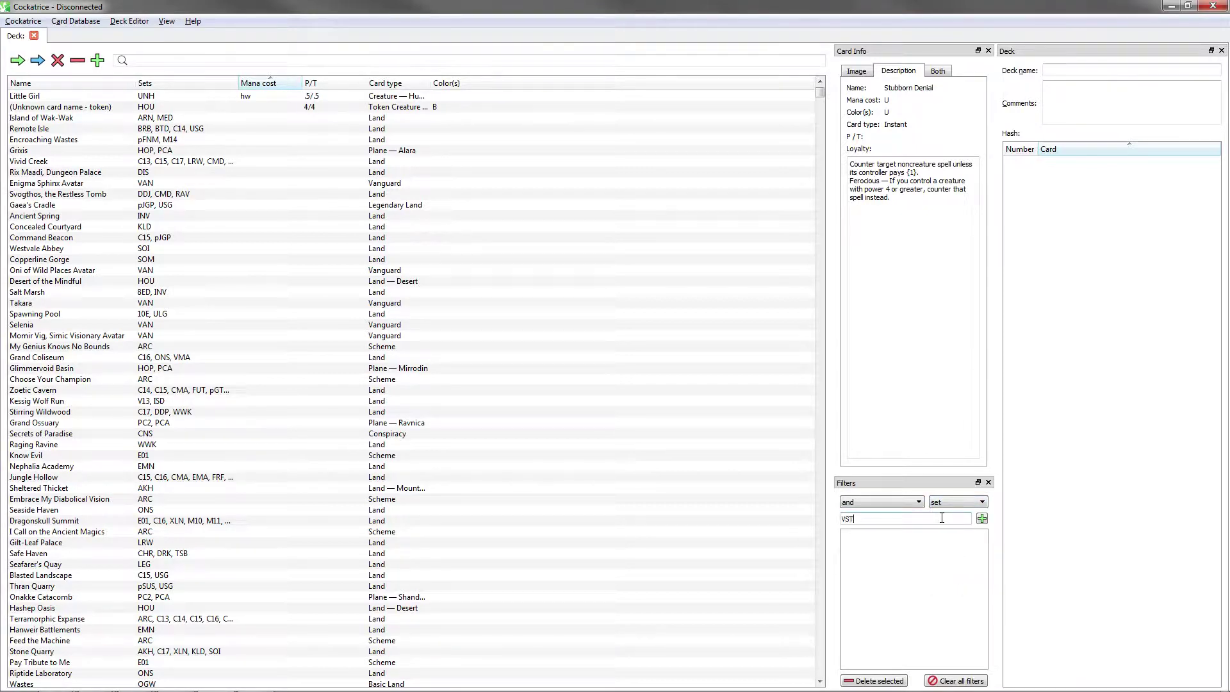
key("Return")
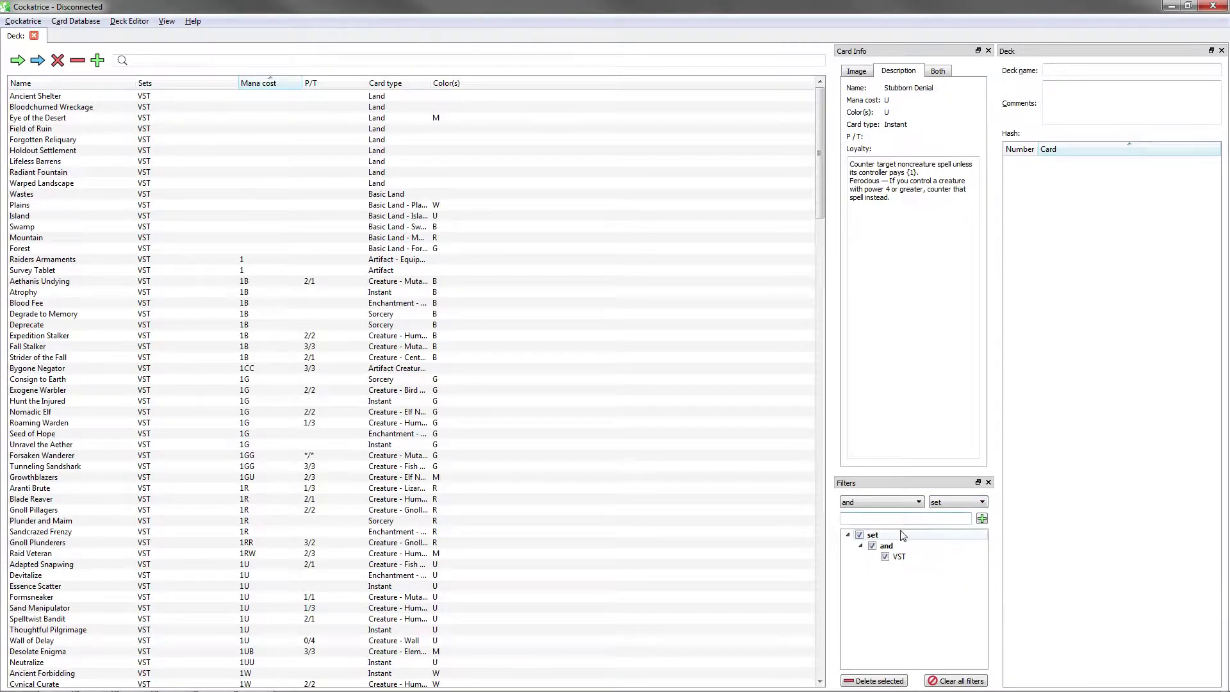
left_click(885, 557)
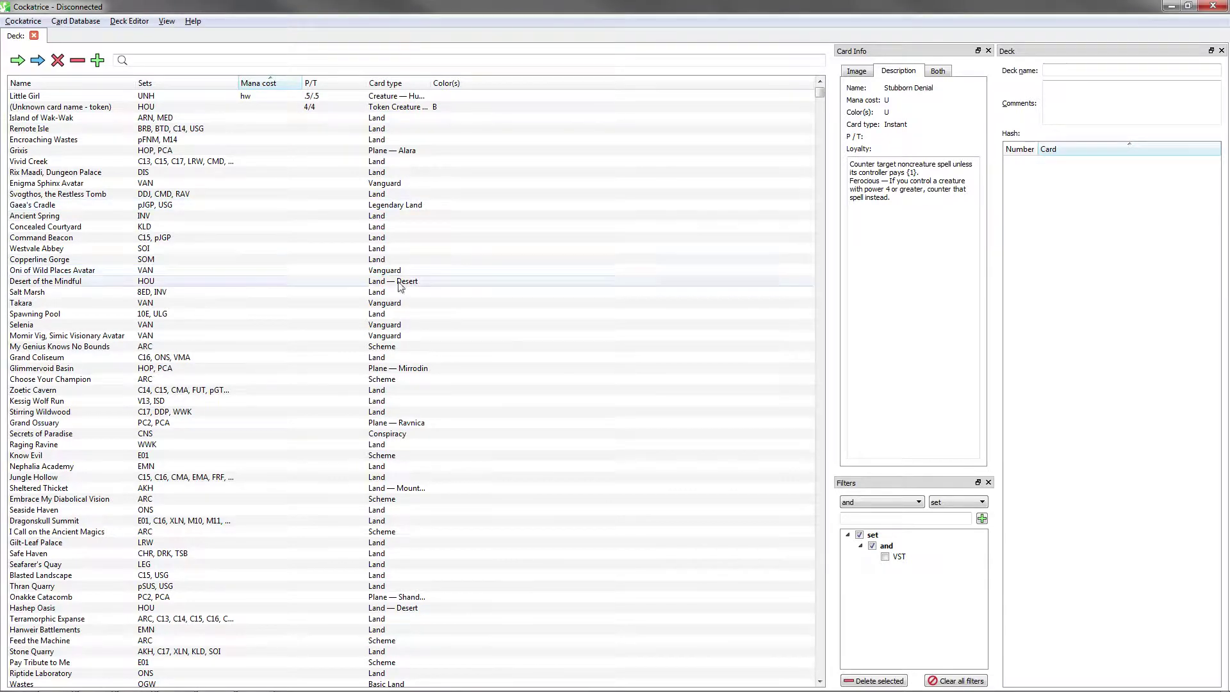
Restart Cockatrice and apply an active VST set filter to the card database.
left_click(1220, 7)
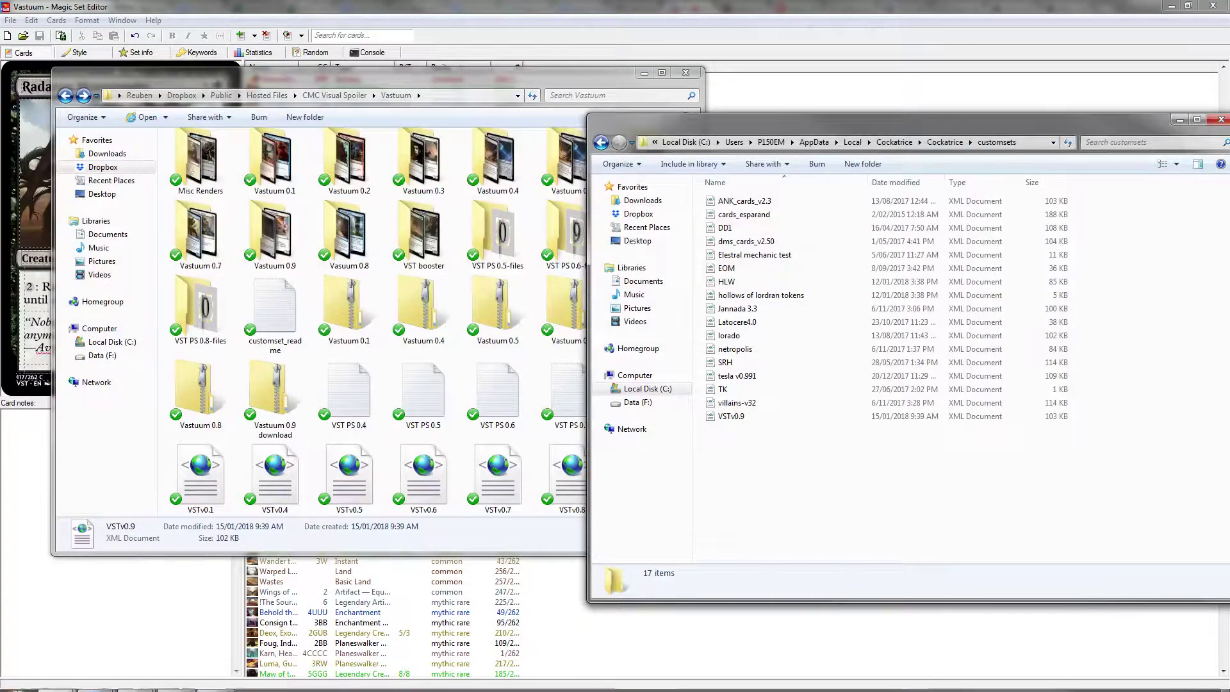
left_click(21, 681)
left_click(51, 231)
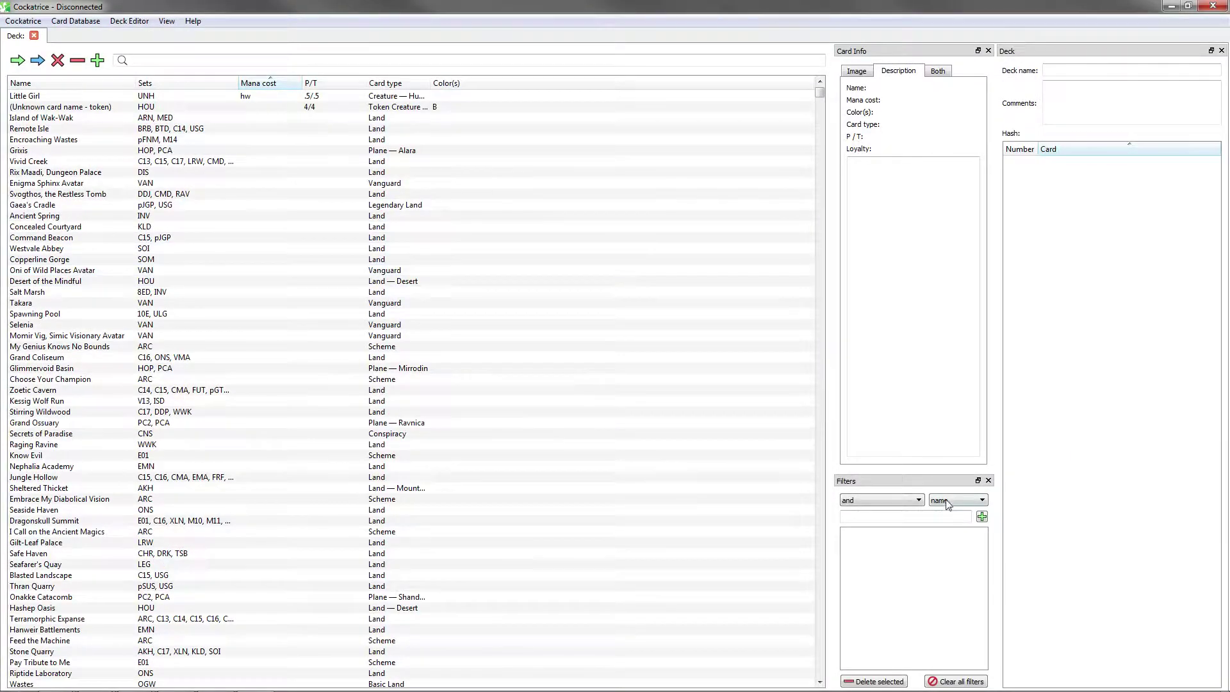
left_click(958, 500)
left_click(946, 544)
key("Return")
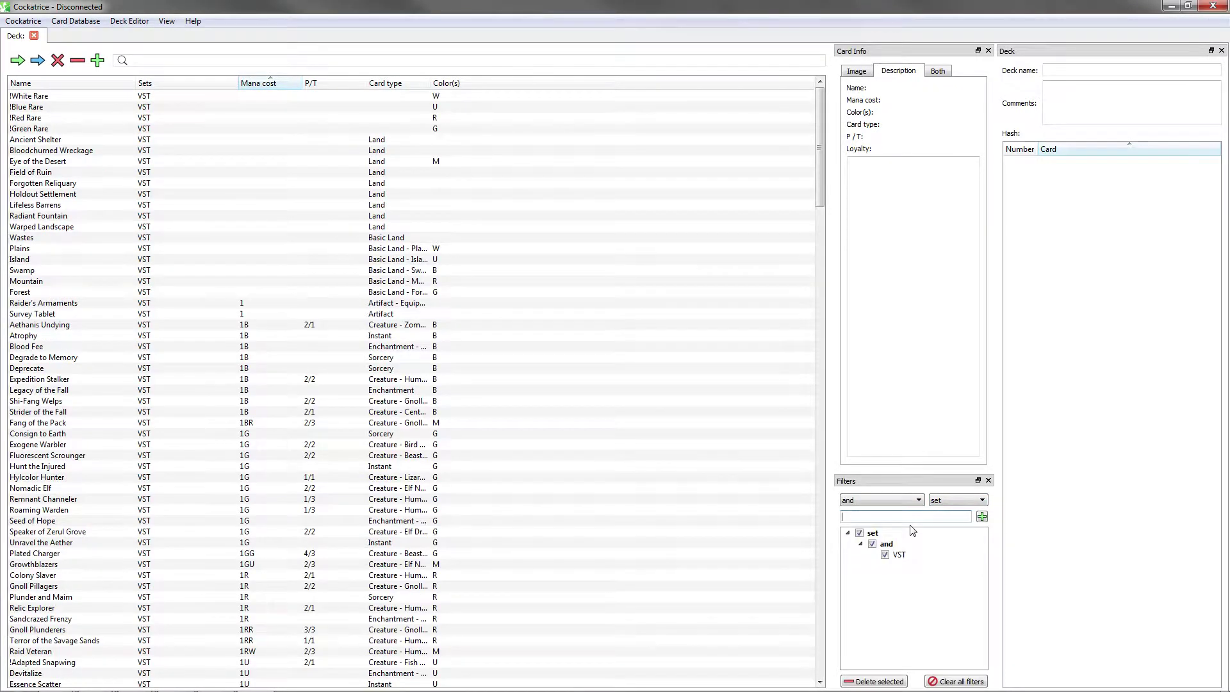
Browse the VST cards as pictures, from Radiant Fountain and Blood Fee to Expedition Stalker.
left_click(282, 216)
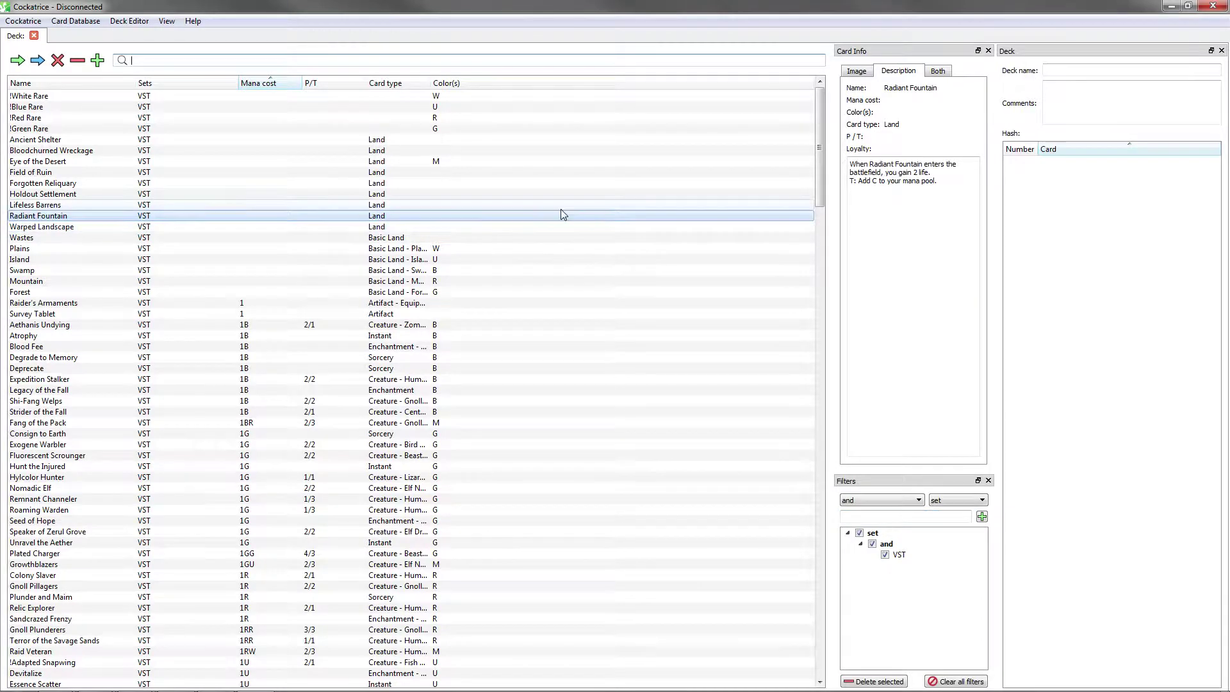
left_click(865, 73)
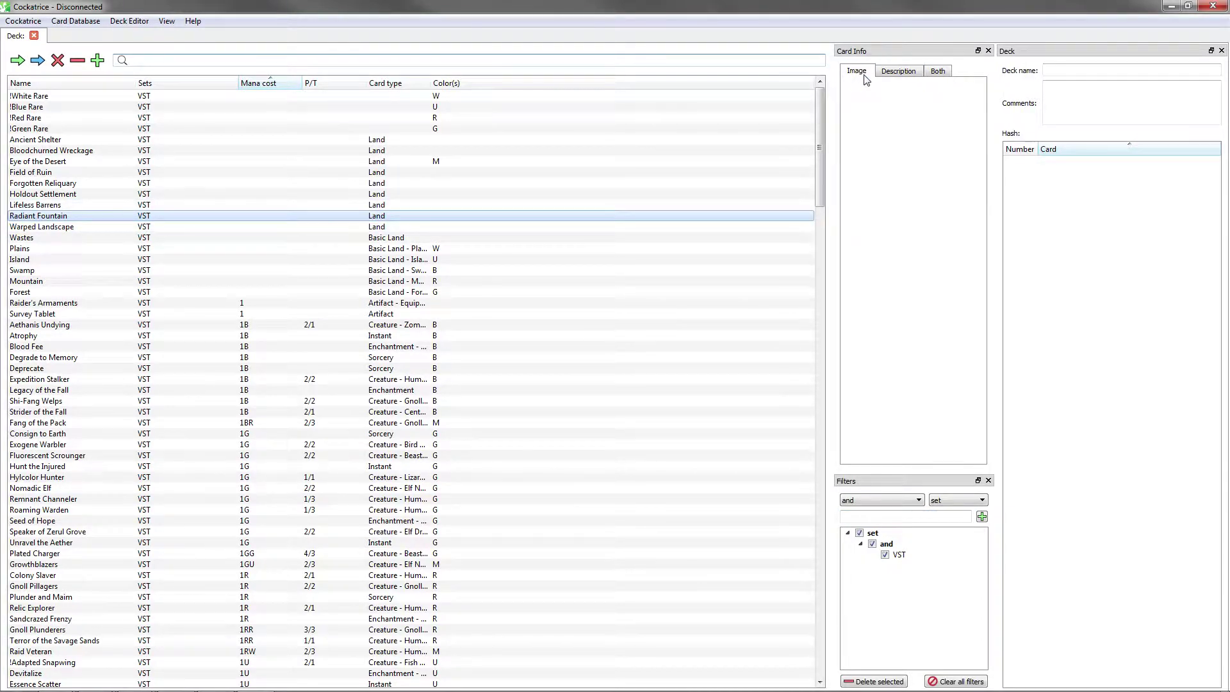
left_click(356, 346)
key("Down")
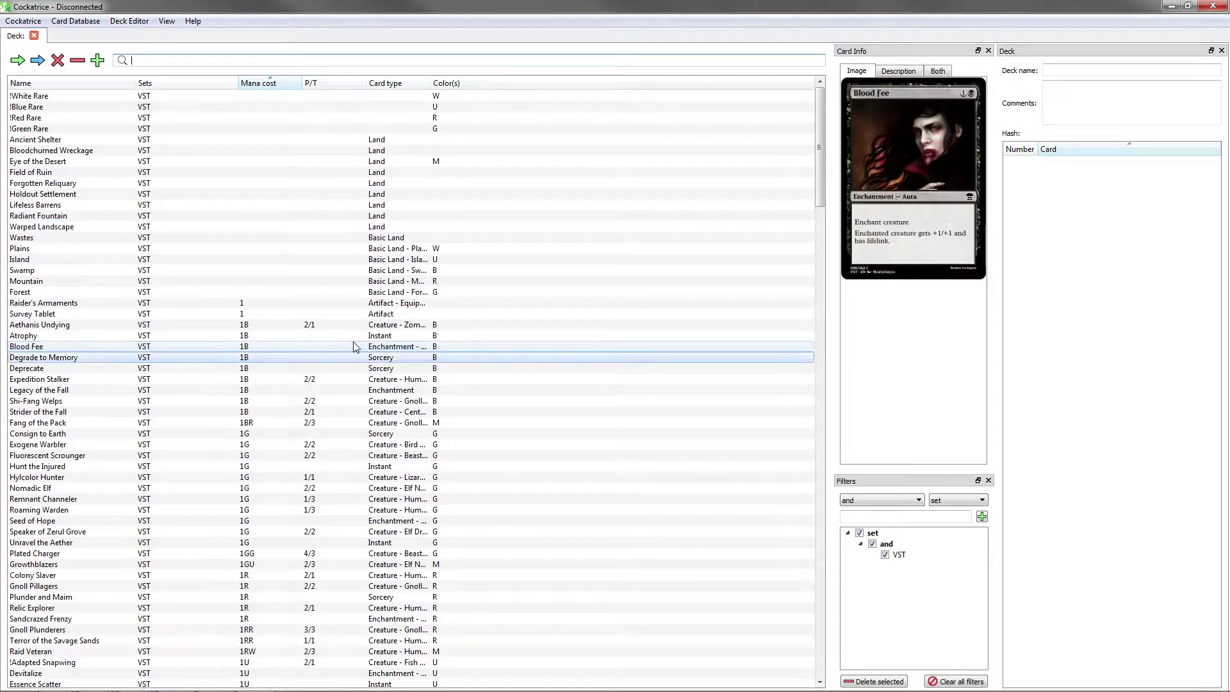
key("Down")
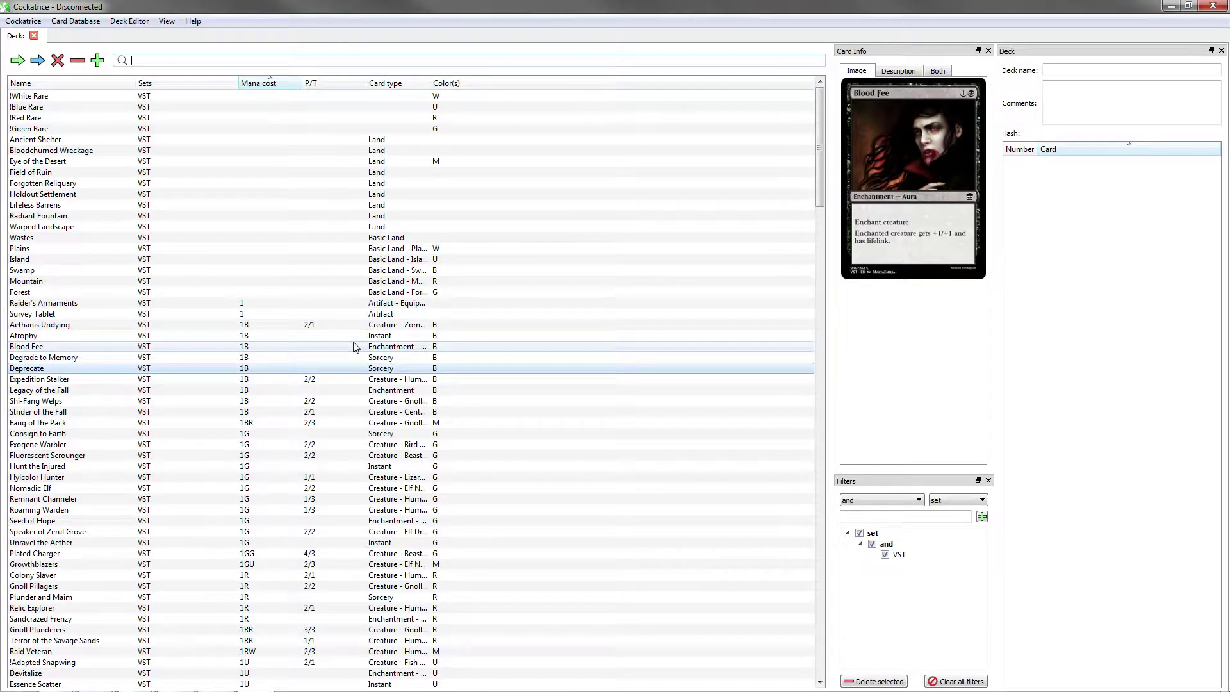
key("Down")
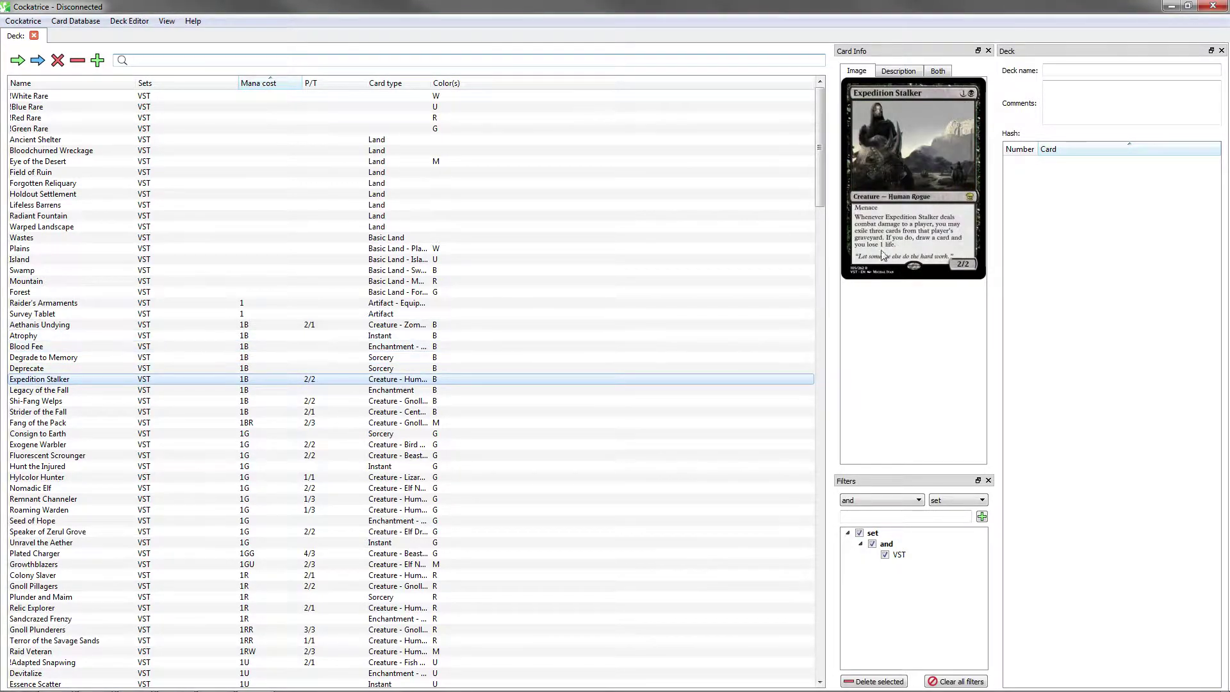
Add a 'dash' rules-text filter to narrow the VST card list.
scroll(266, 425, "down", 4)
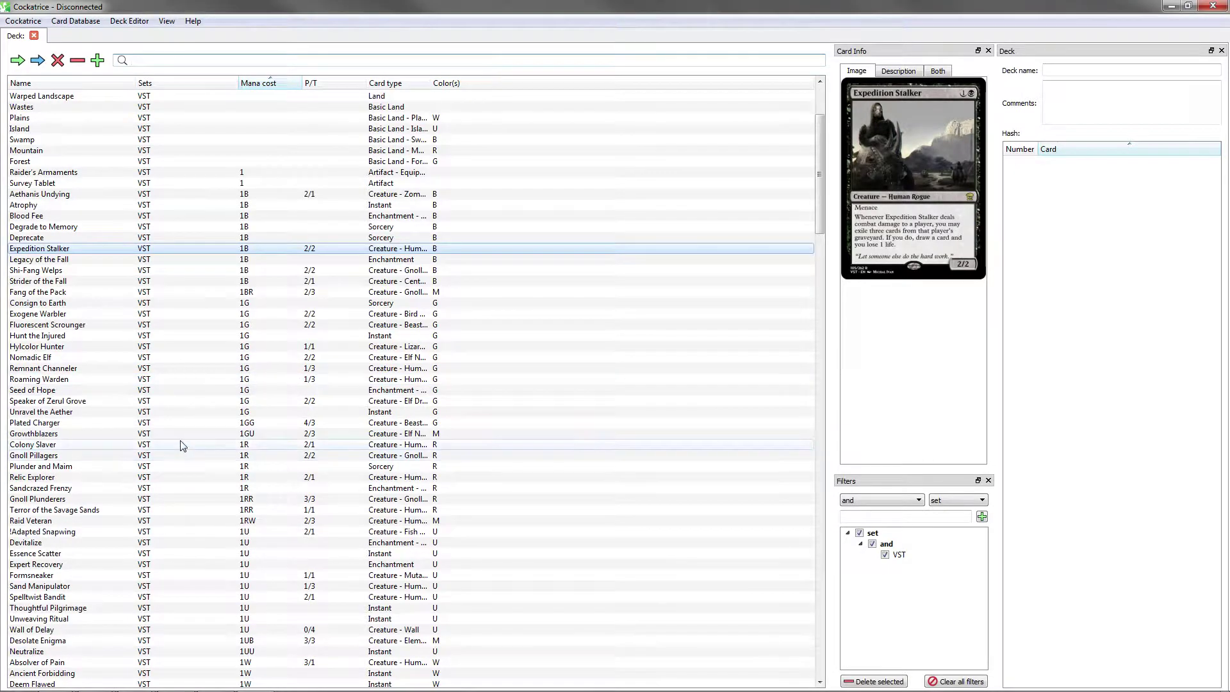
left_click(957, 499)
left_click(947, 538)
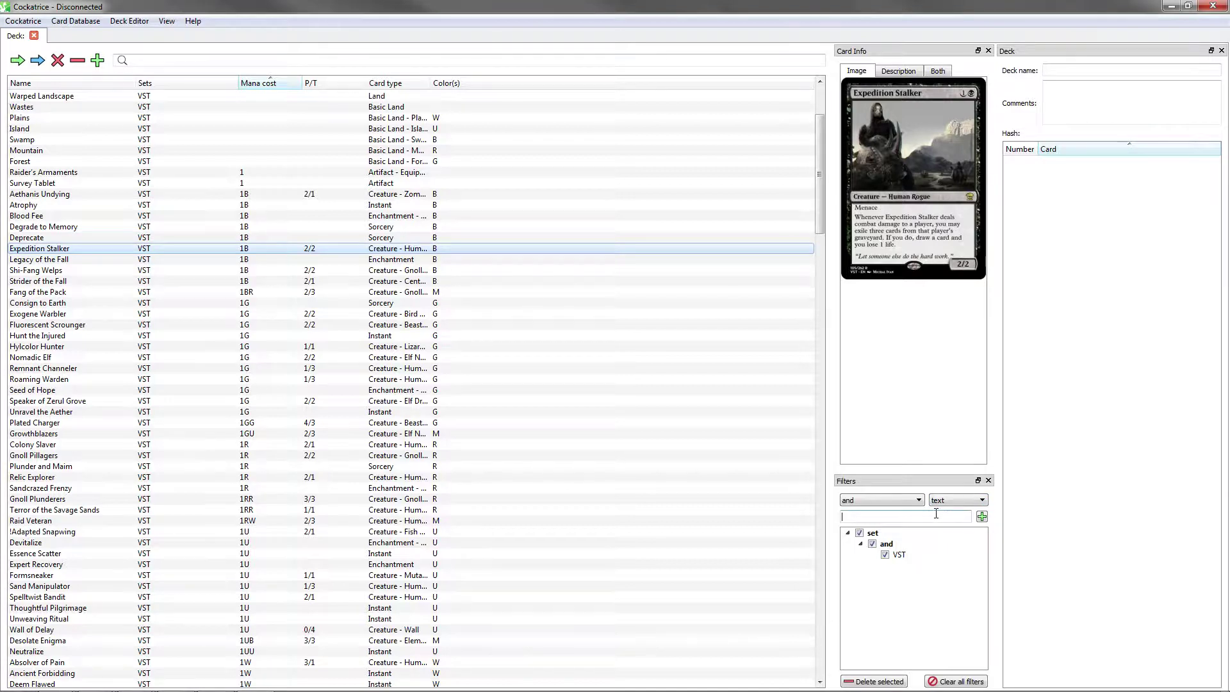
type("dash")
key("Return")
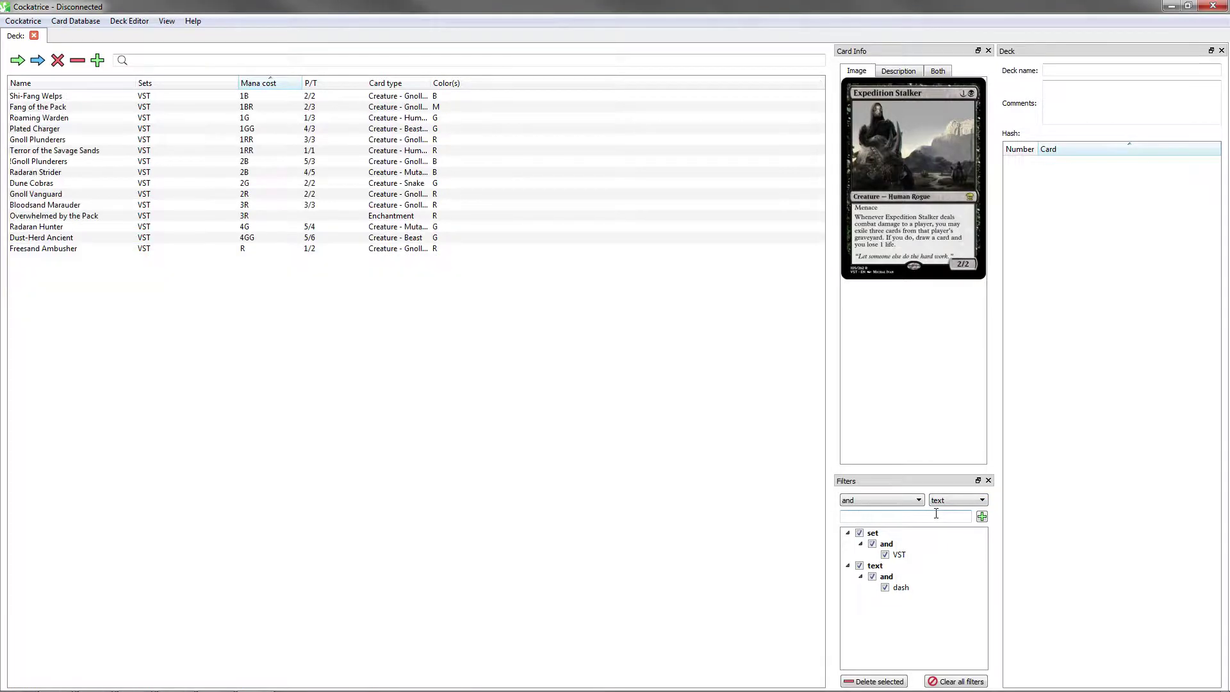
Add all fifteen dash cards to the maindeck, from Shi-Fang Welps through Freesand Ambusher.
double_click(173, 97)
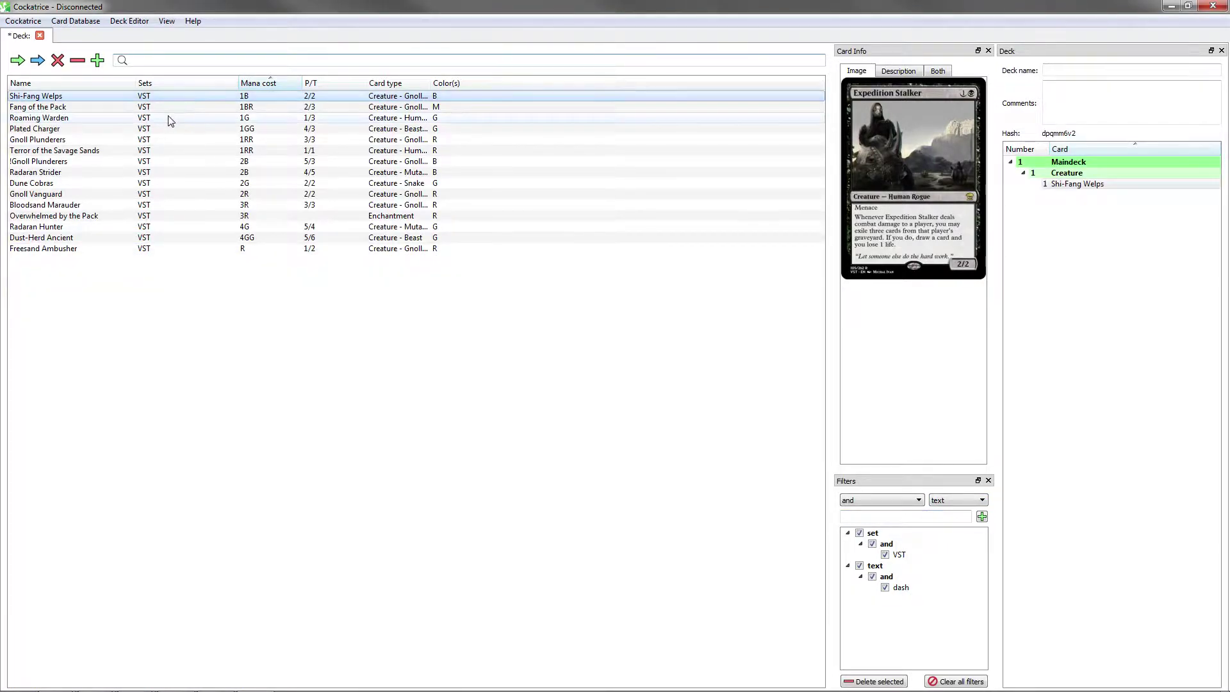
double_click(169, 107)
double_click(166, 118)
left_click(160, 128)
double_click(160, 130)
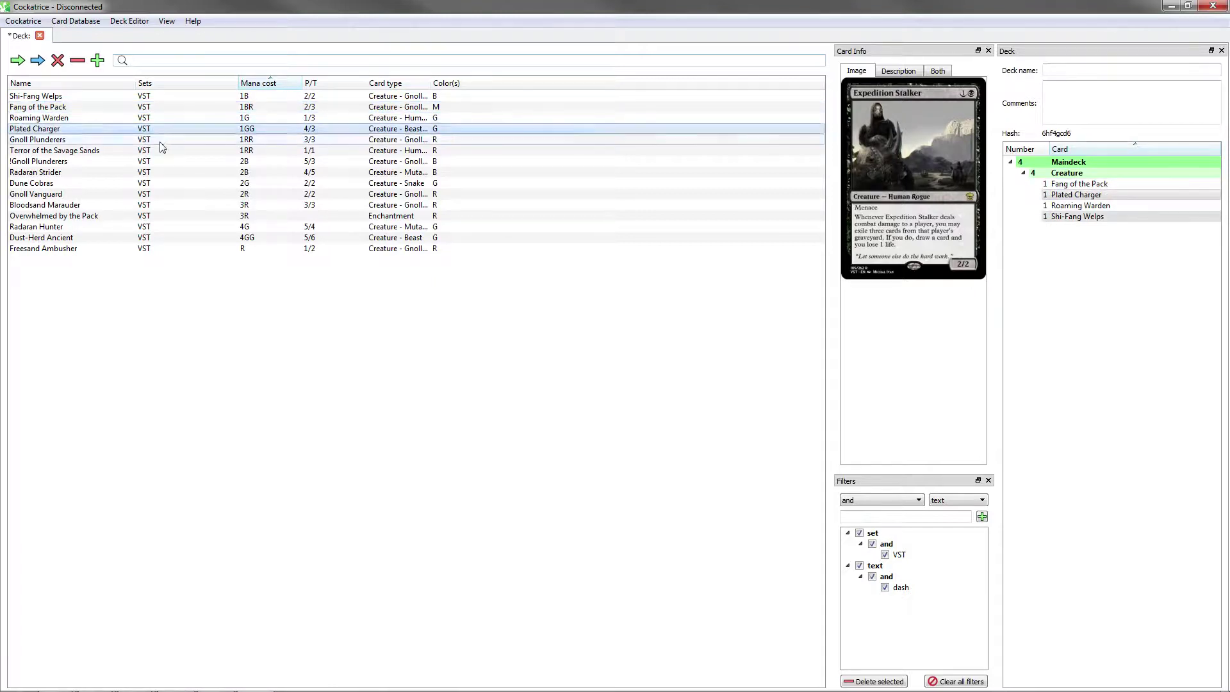
double_click(161, 140)
double_click(165, 150)
double_click(168, 161)
double_click(170, 182)
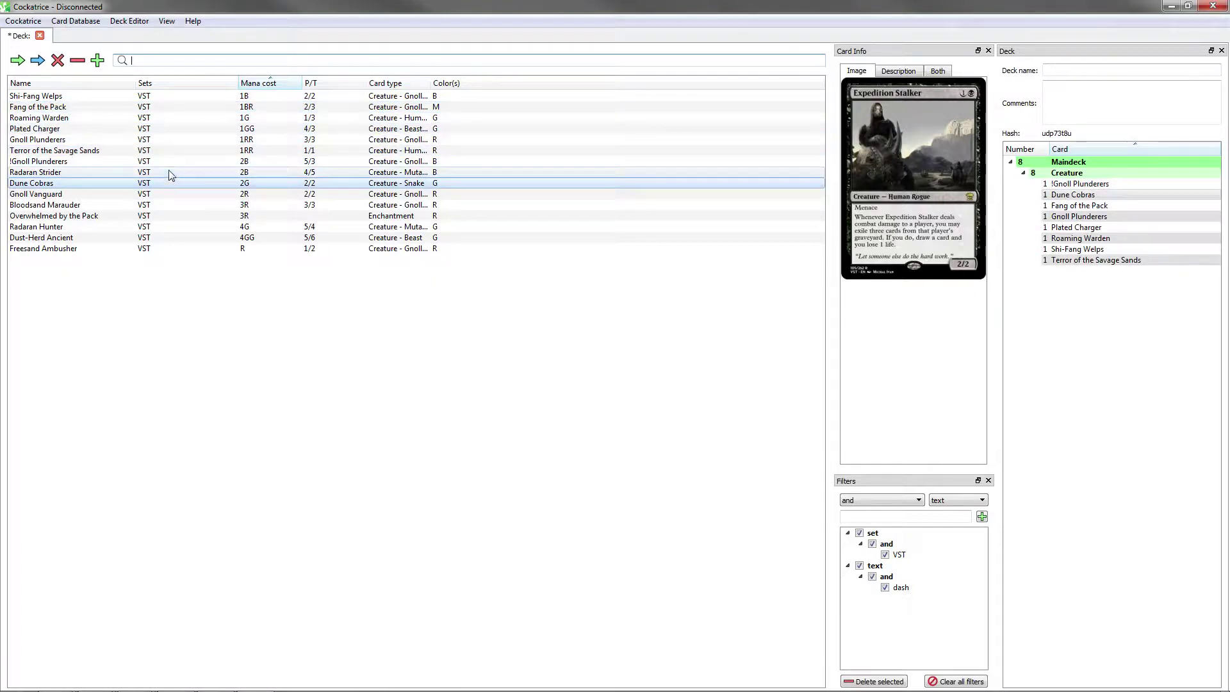
double_click(168, 172)
double_click(167, 194)
double_click(167, 204)
double_click(172, 216)
double_click(175, 226)
double_click(177, 236)
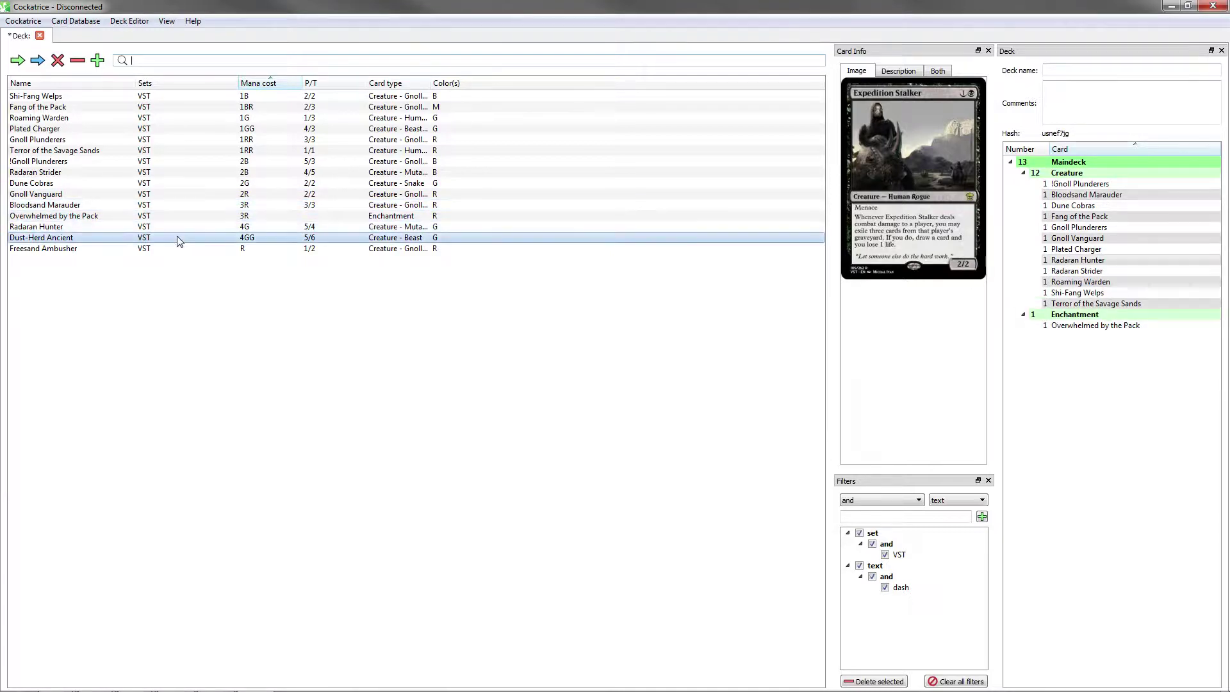
double_click(184, 249)
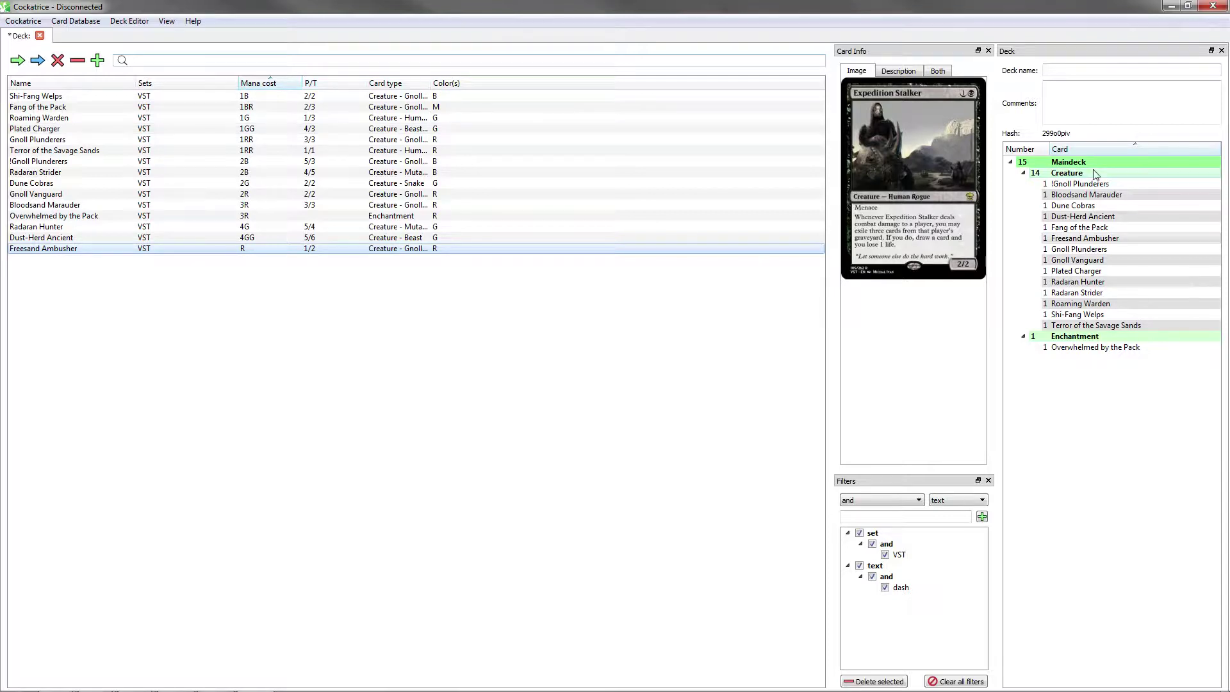
Clear the set and dash filters, search 'forest' and add 5 basic Forests.
left_click(1126, 228)
key("Down")
key("Down")
left_click(349, 58)
type("forests")
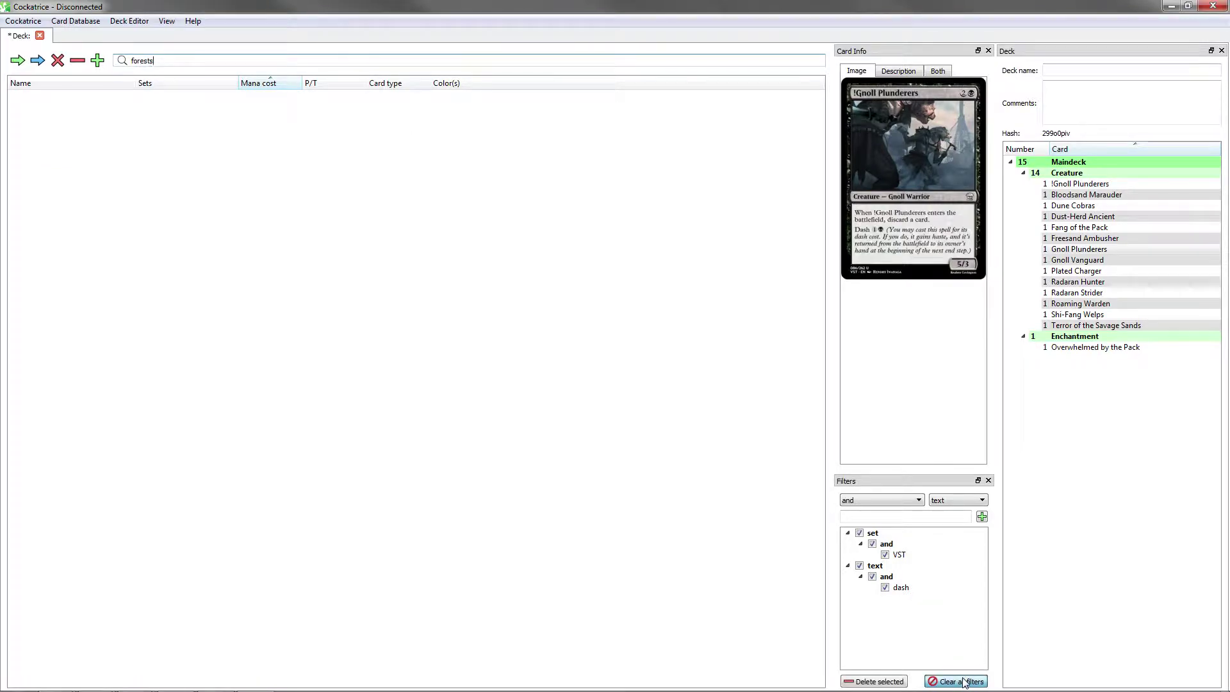
left_click(960, 680)
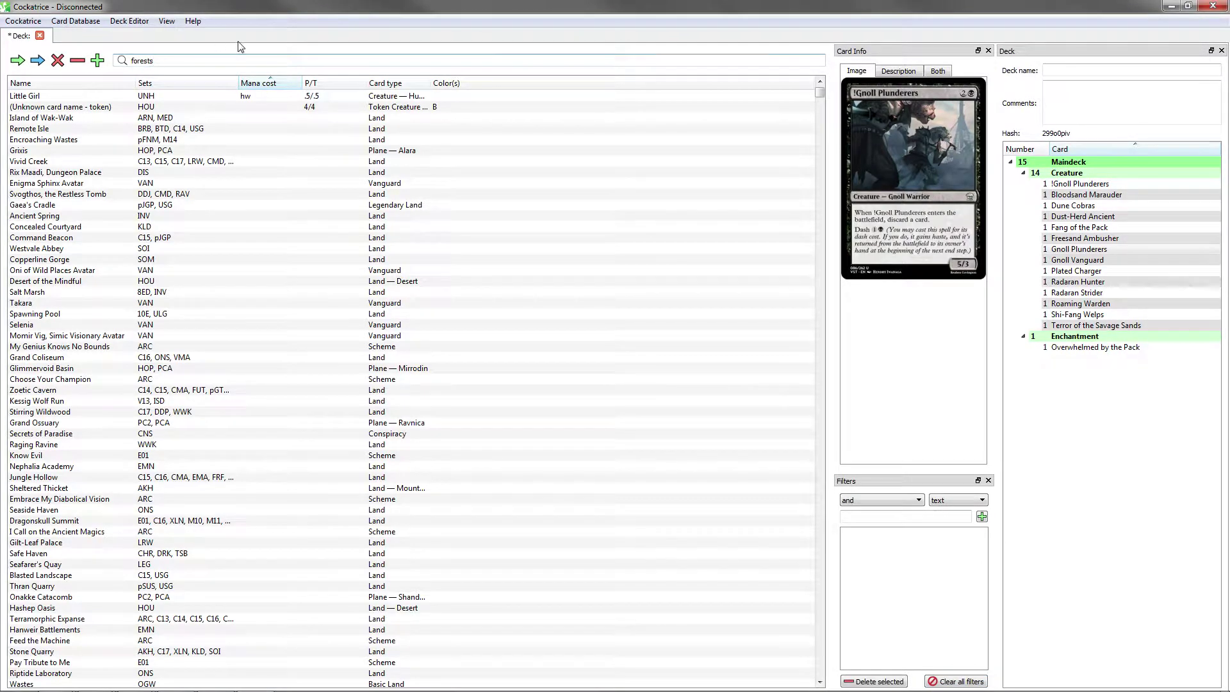
key("BackSpace")
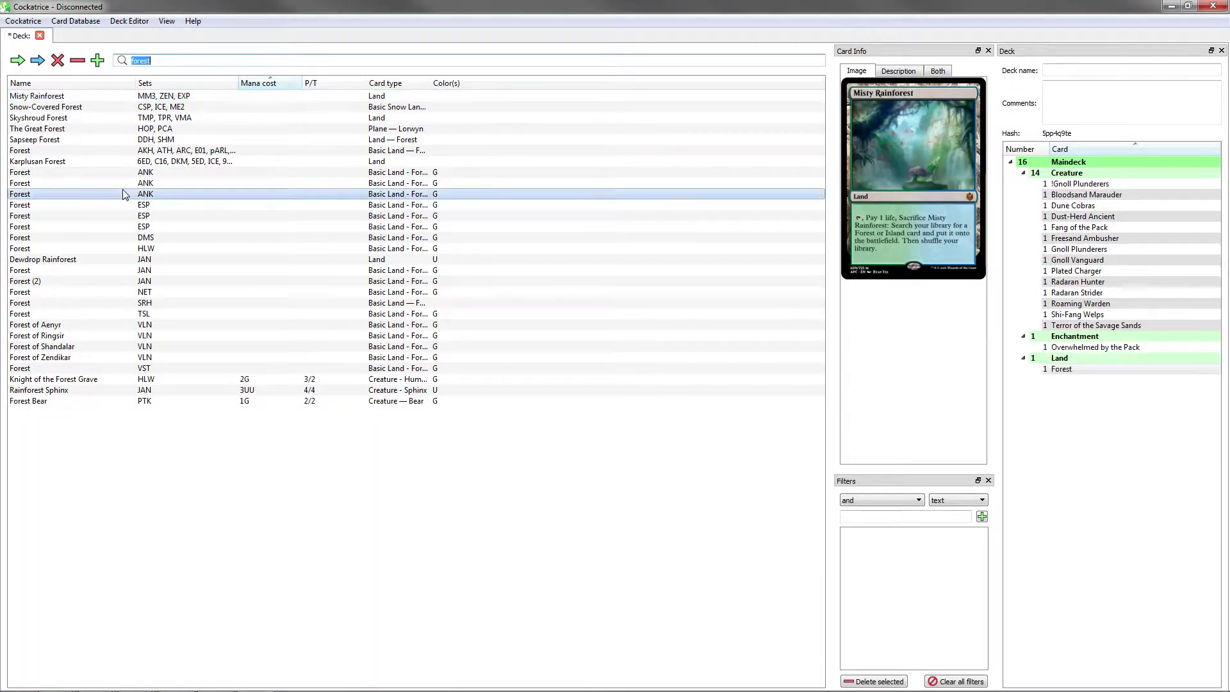
double_click(127, 194)
key("Return")
key("Return")
key("Return")
key("Return")
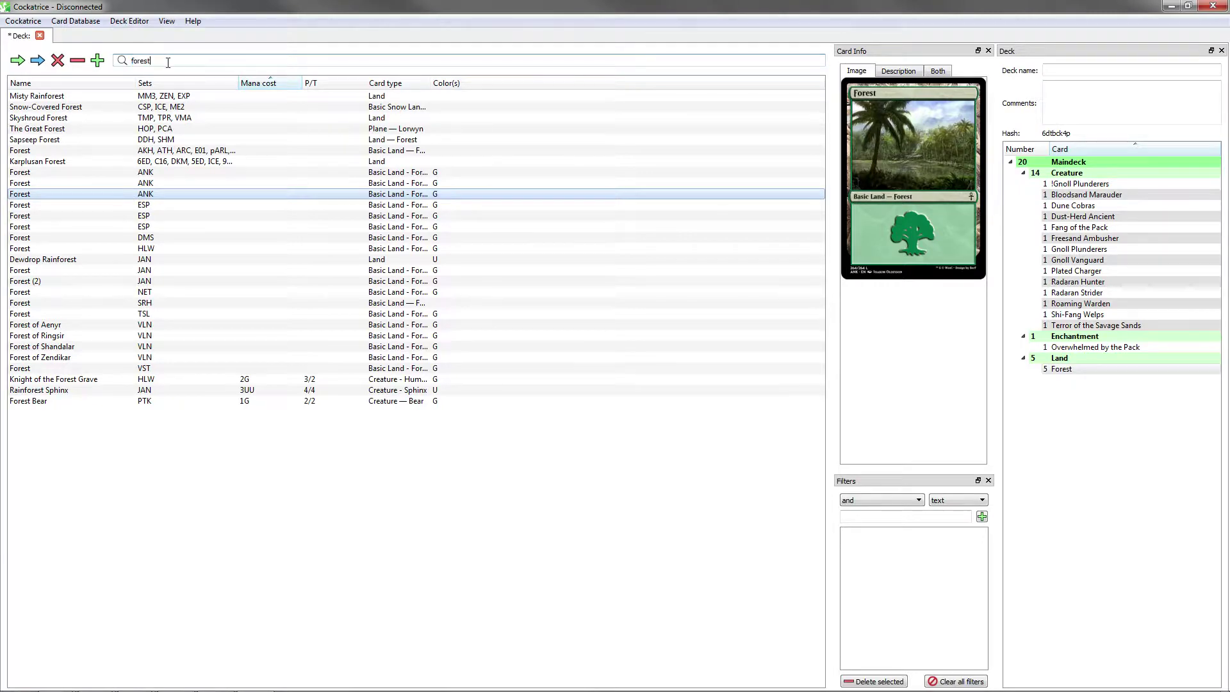
Add 4 basic Mountains and 5 basic Swamps to the deck.
type("mountain")
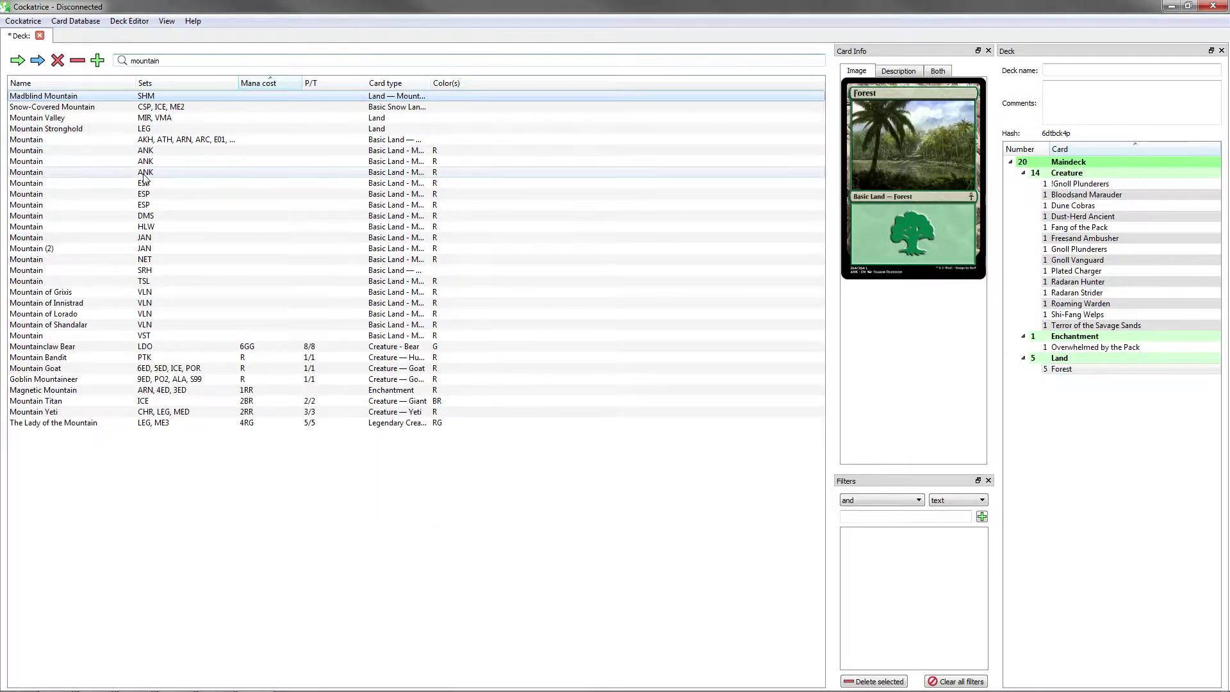
double_click(150, 194)
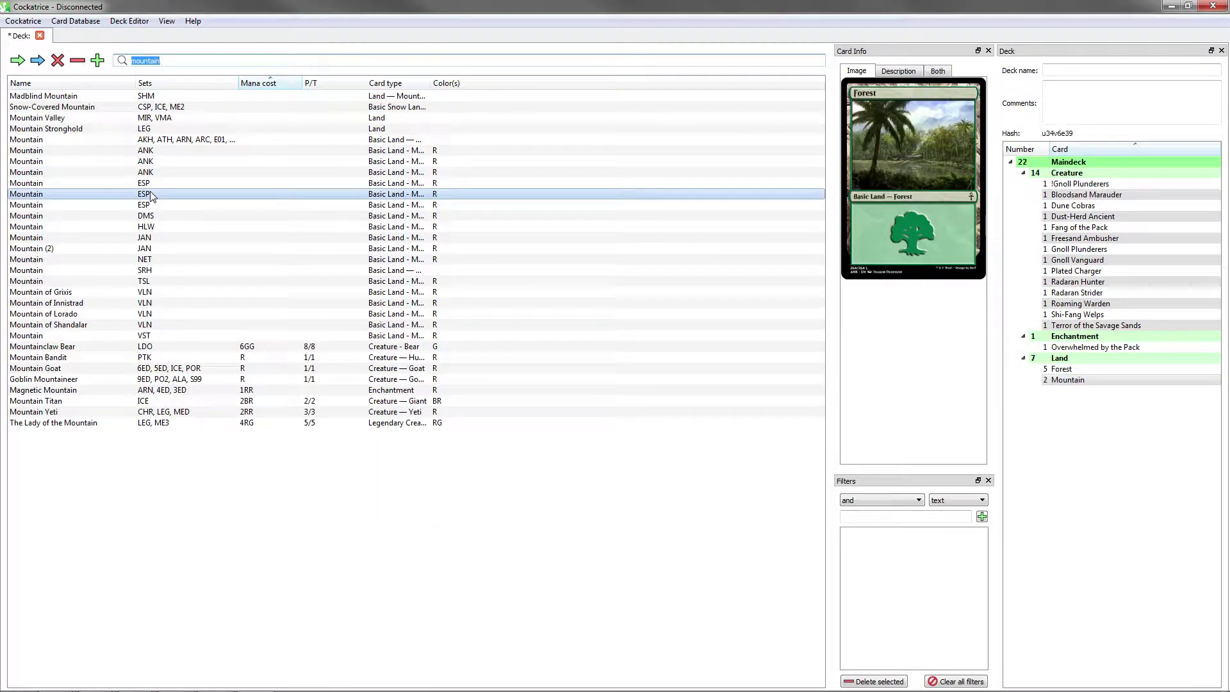
key("Return")
key("Return")
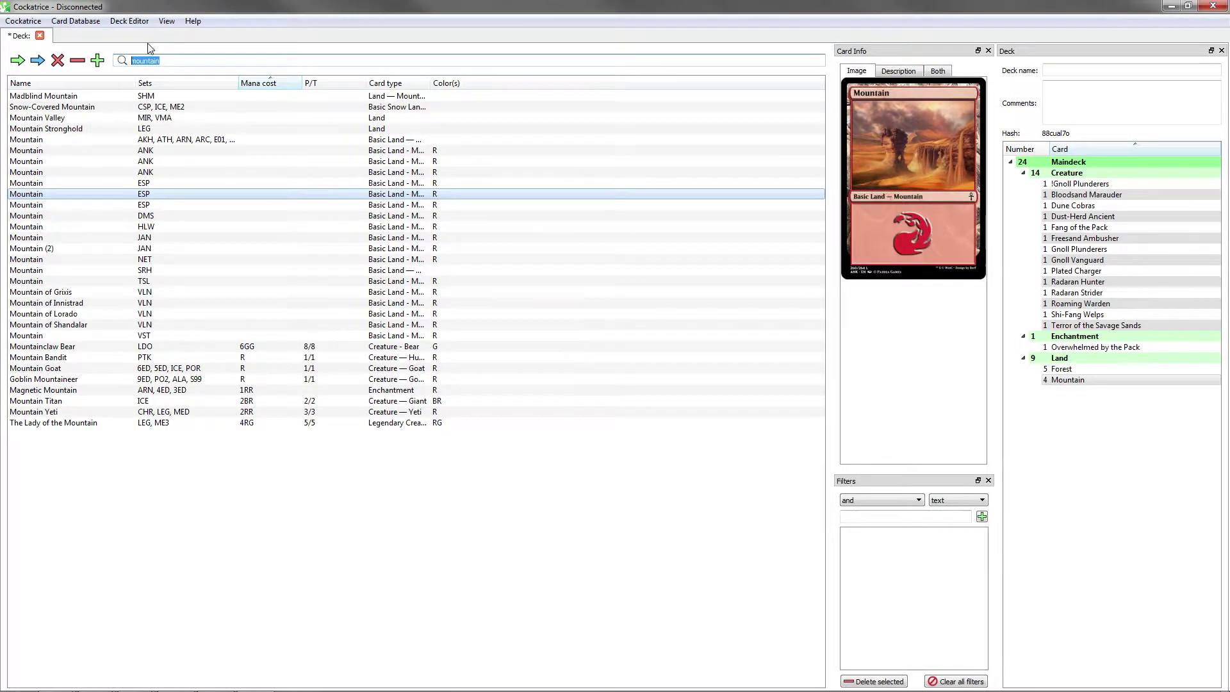
type("swamp")
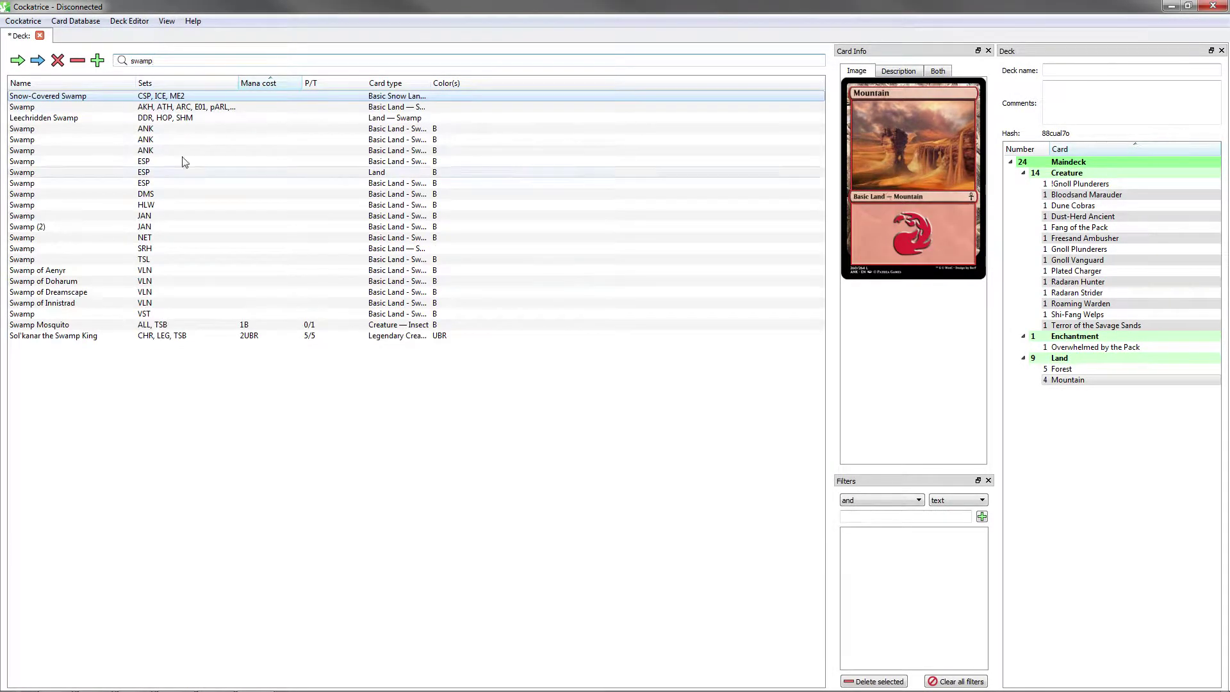
left_click(155, 185)
key("Return")
key("Return")
key("Return")
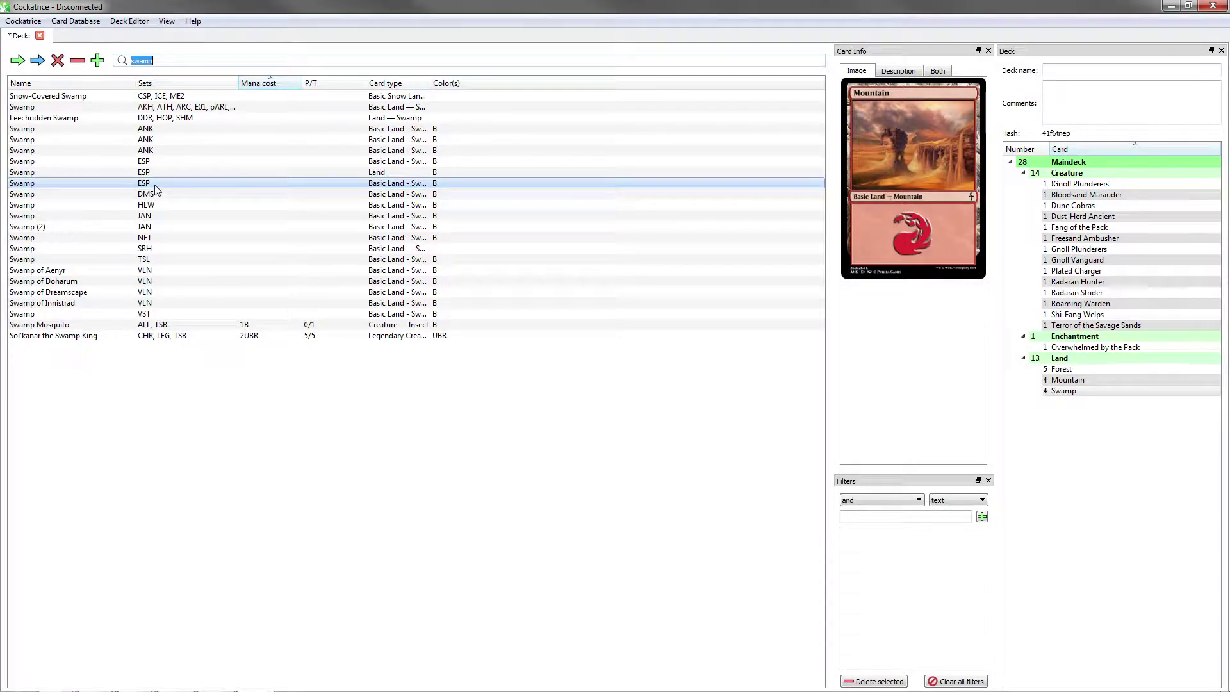
key("Return")
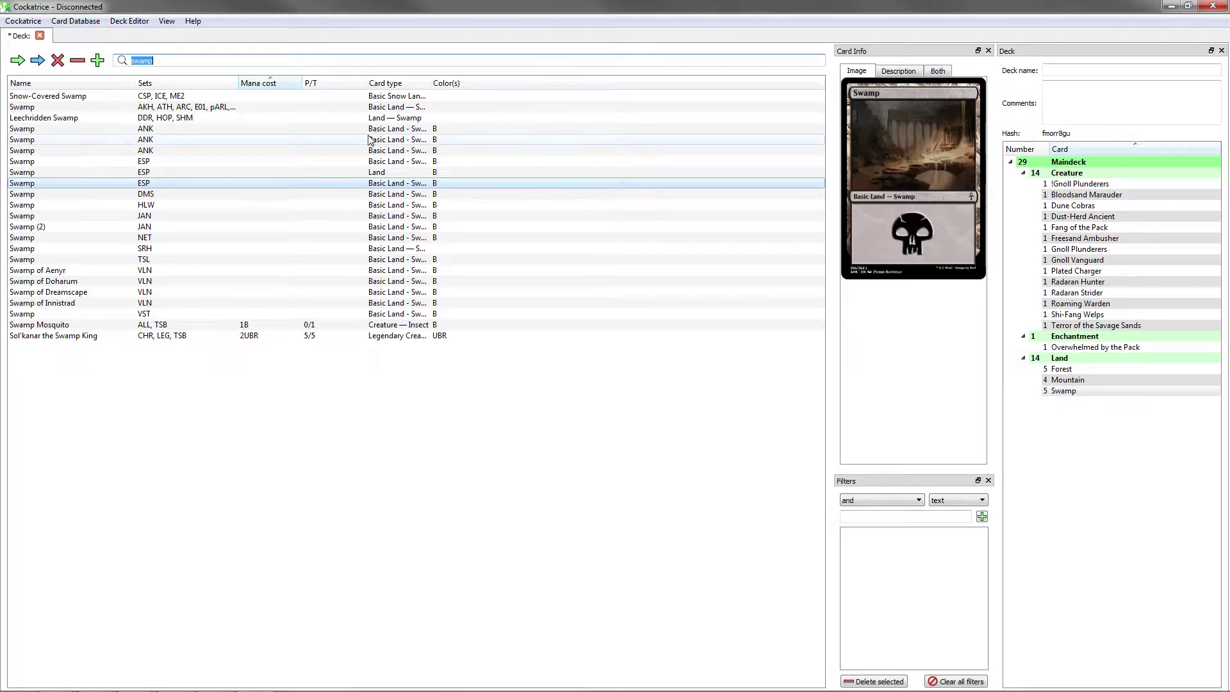
Start a local two-player game, then return to the deck editor without loading a deck.
left_click(40, 21)
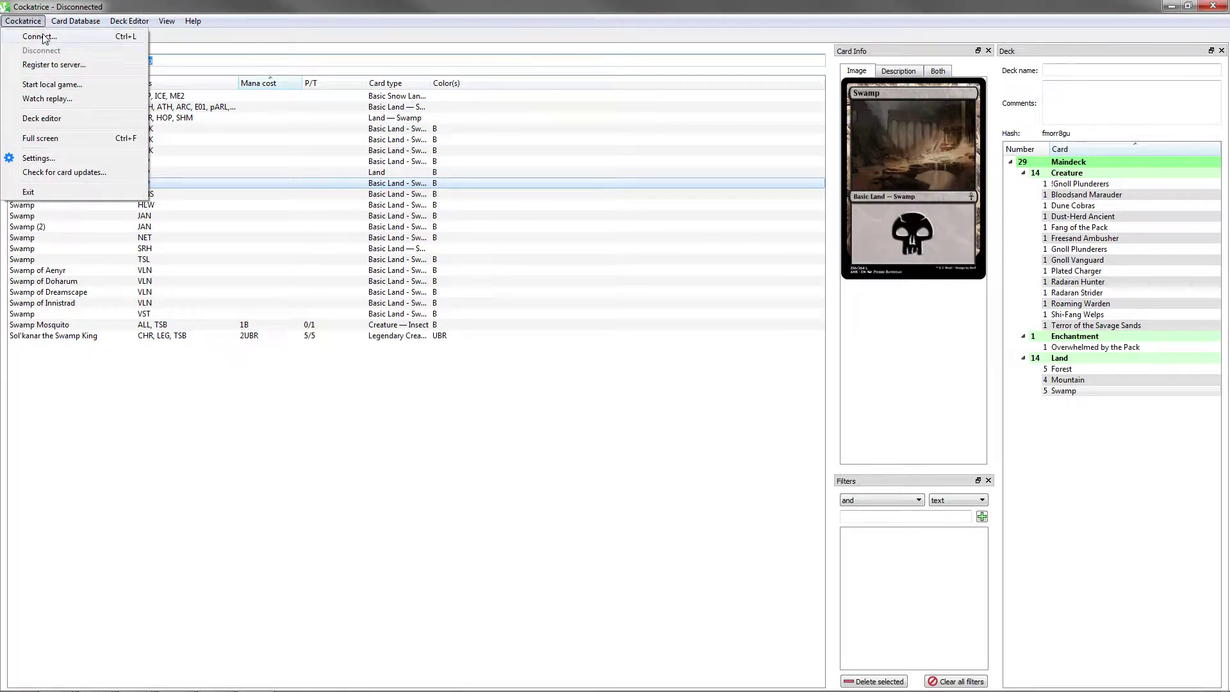
left_click(52, 90)
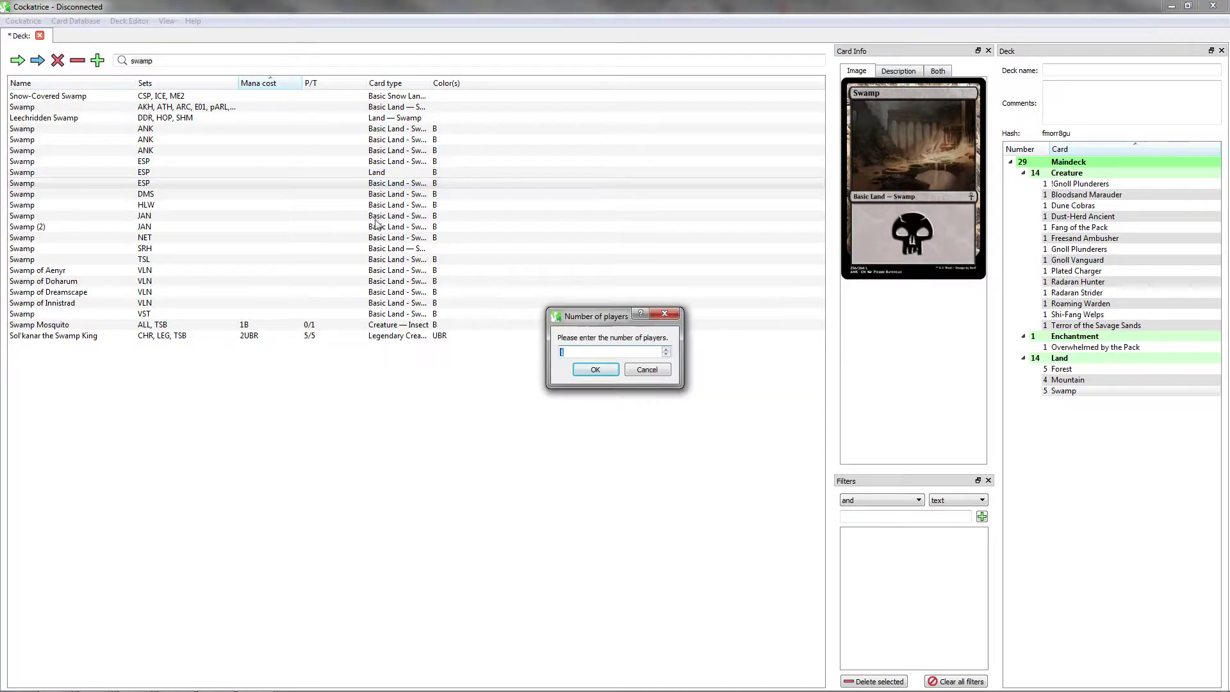
left_click(600, 369)
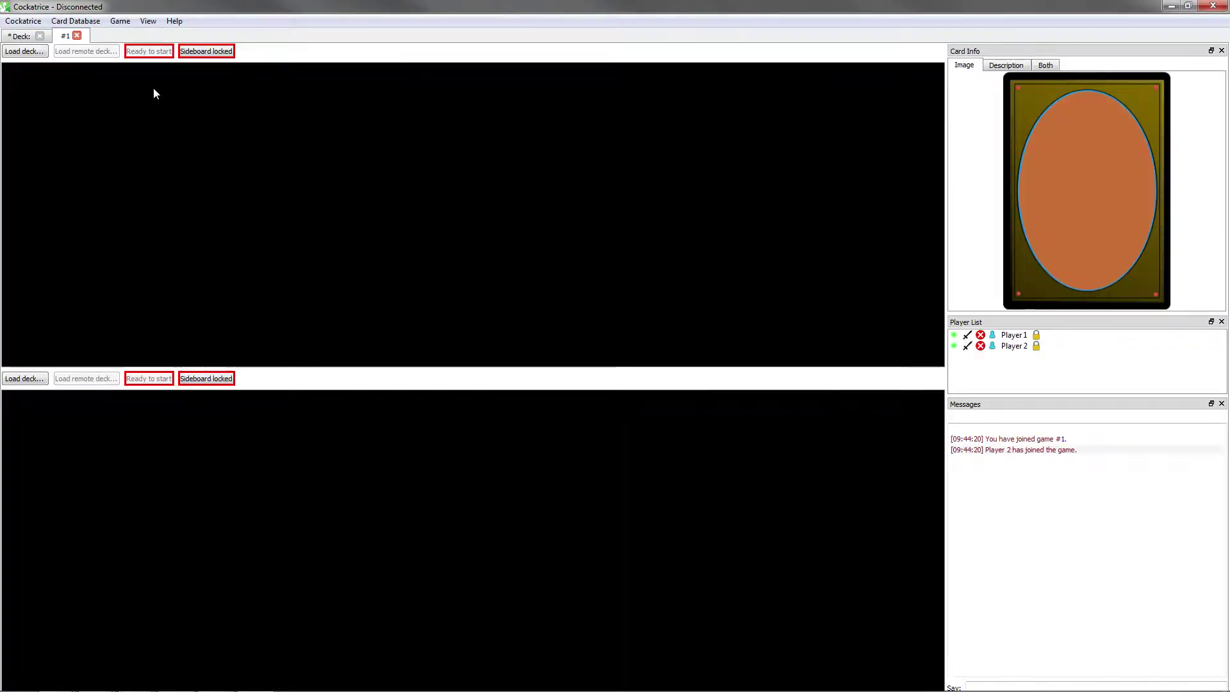
left_click(25, 51)
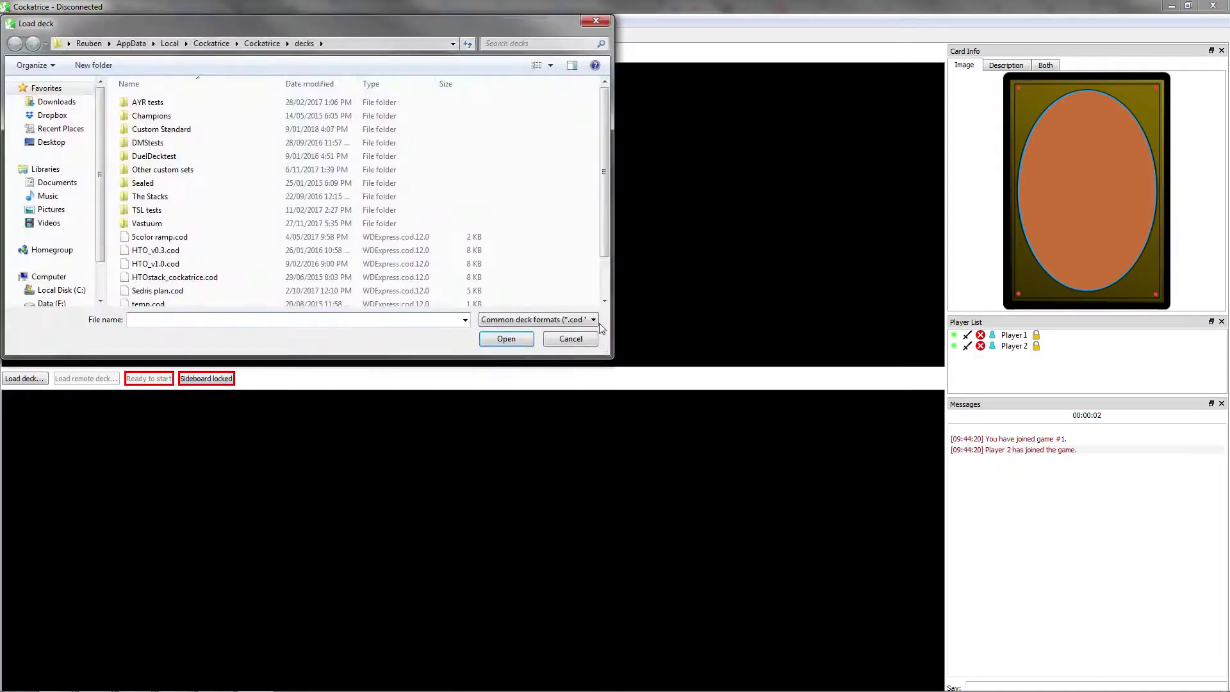
left_click(570, 341)
left_click(19, 36)
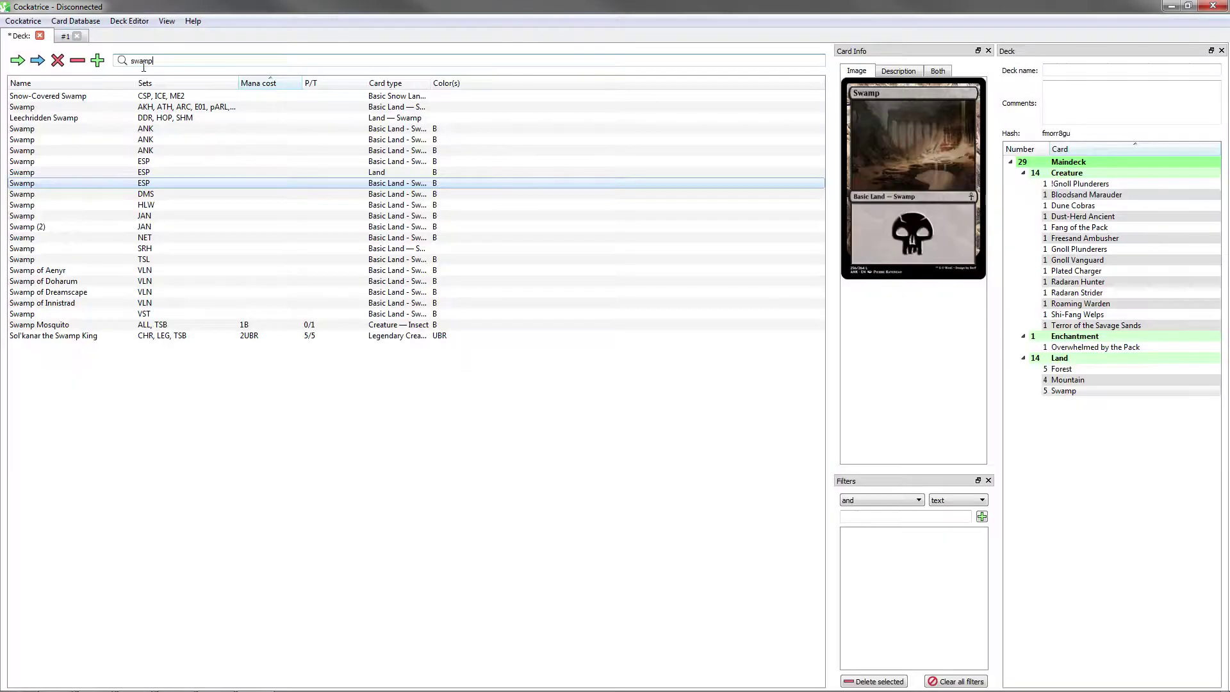
Begin saving the deck into the decks\Vastuum folder, entering the 'dash playtesting' file name.
key("ctrl+s")
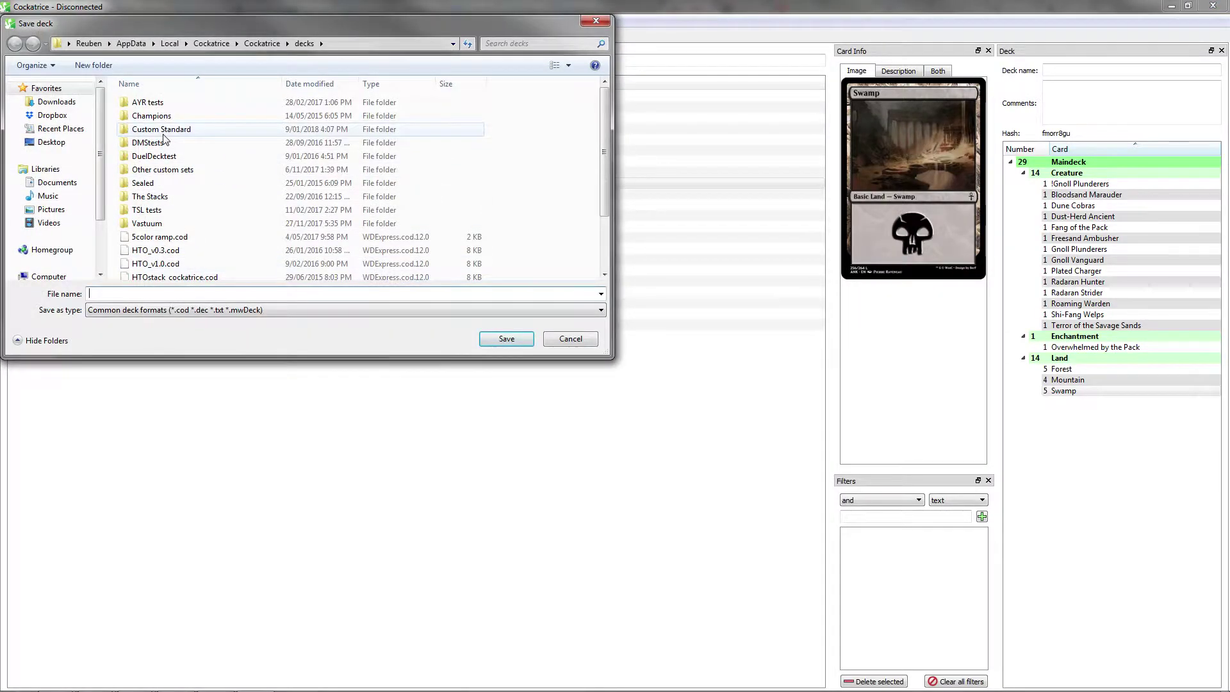
double_click(162, 130)
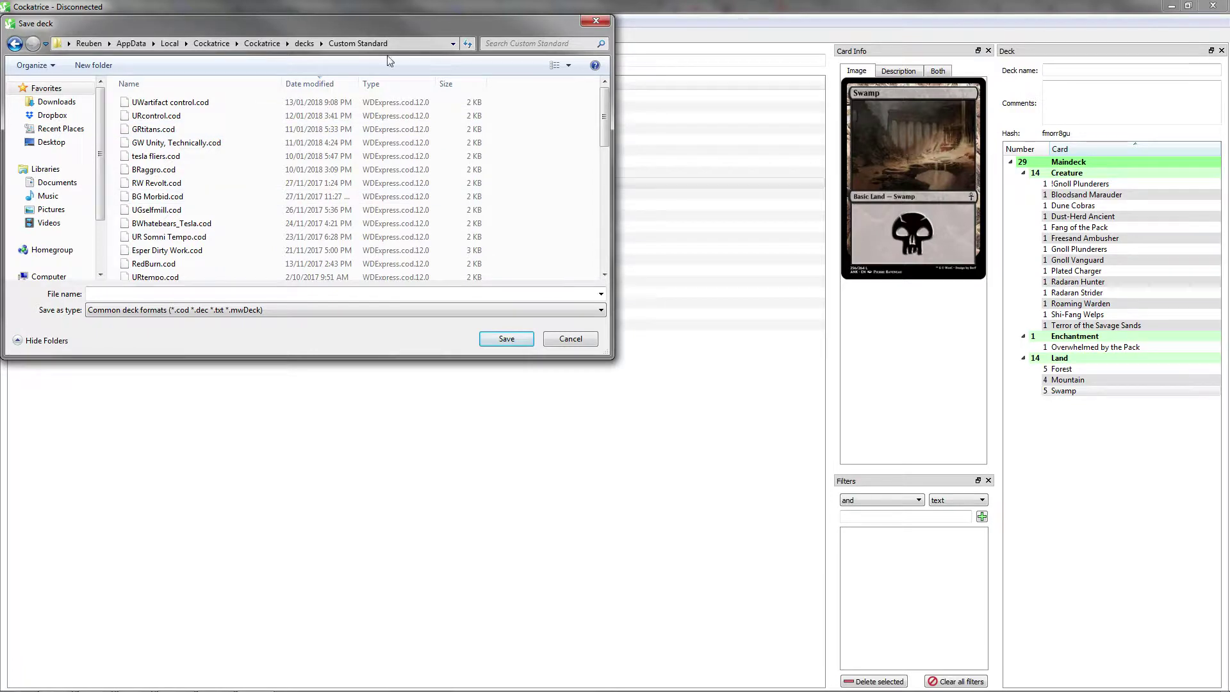
left_click(304, 42)
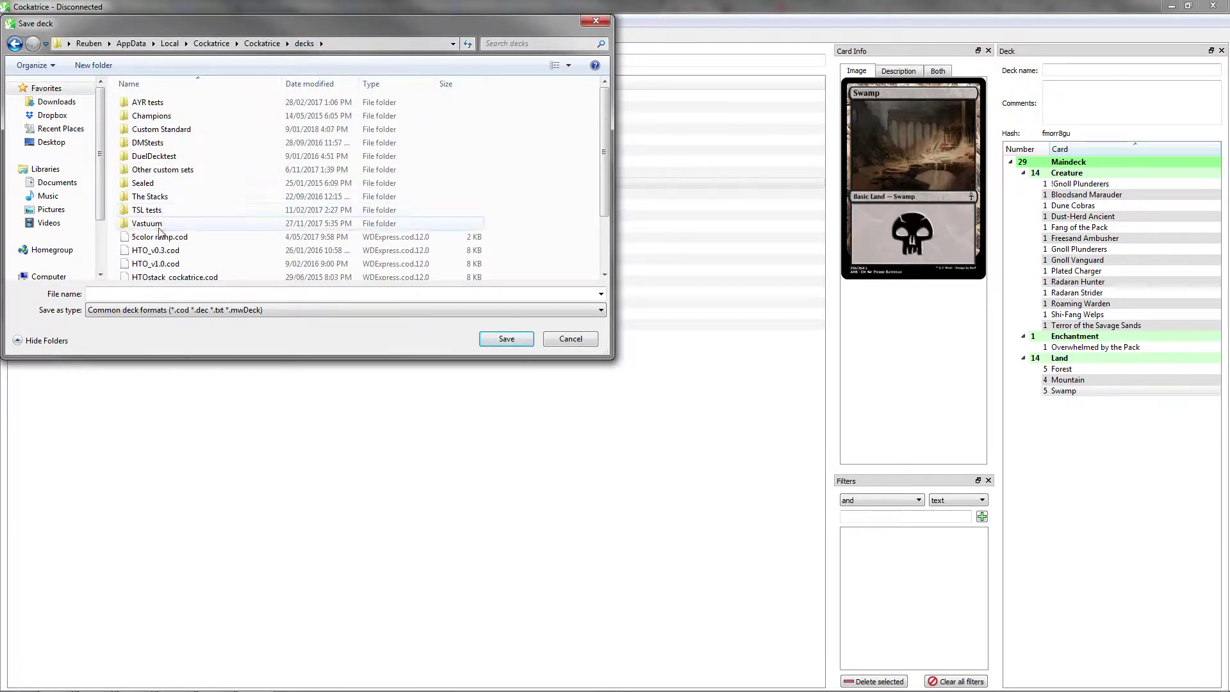
double_click(160, 224)
left_click(237, 295)
type("play")
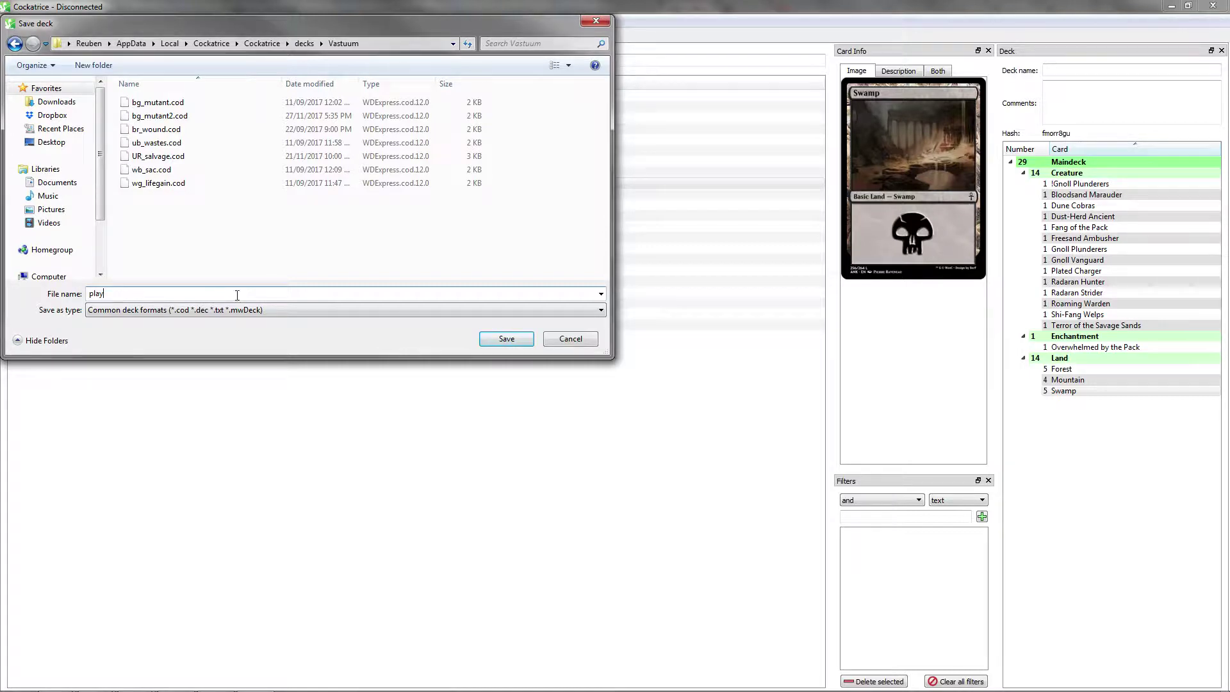
key("BackSpace")
key("BackSpace")
key("BackSpace")
Finish saving 'dash playtesting' and load that deck from Vastuum for the first player.
type("ytestin")
left_click(512, 339)
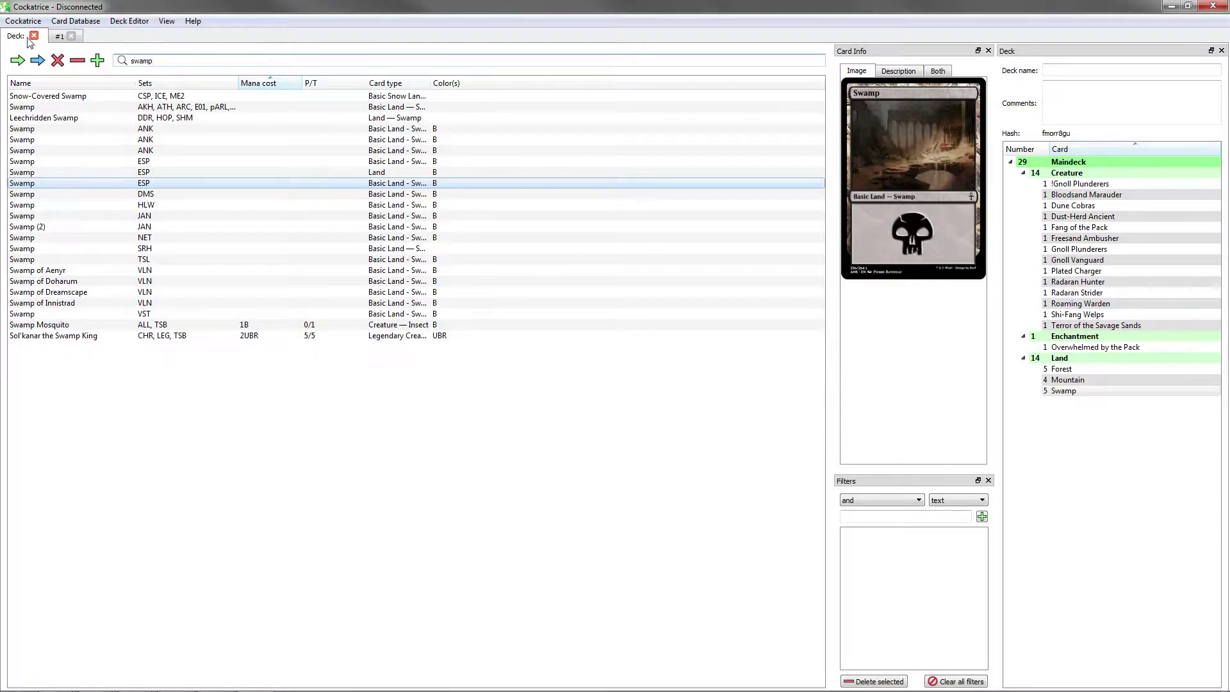
left_click(59, 38)
left_click(9, 54)
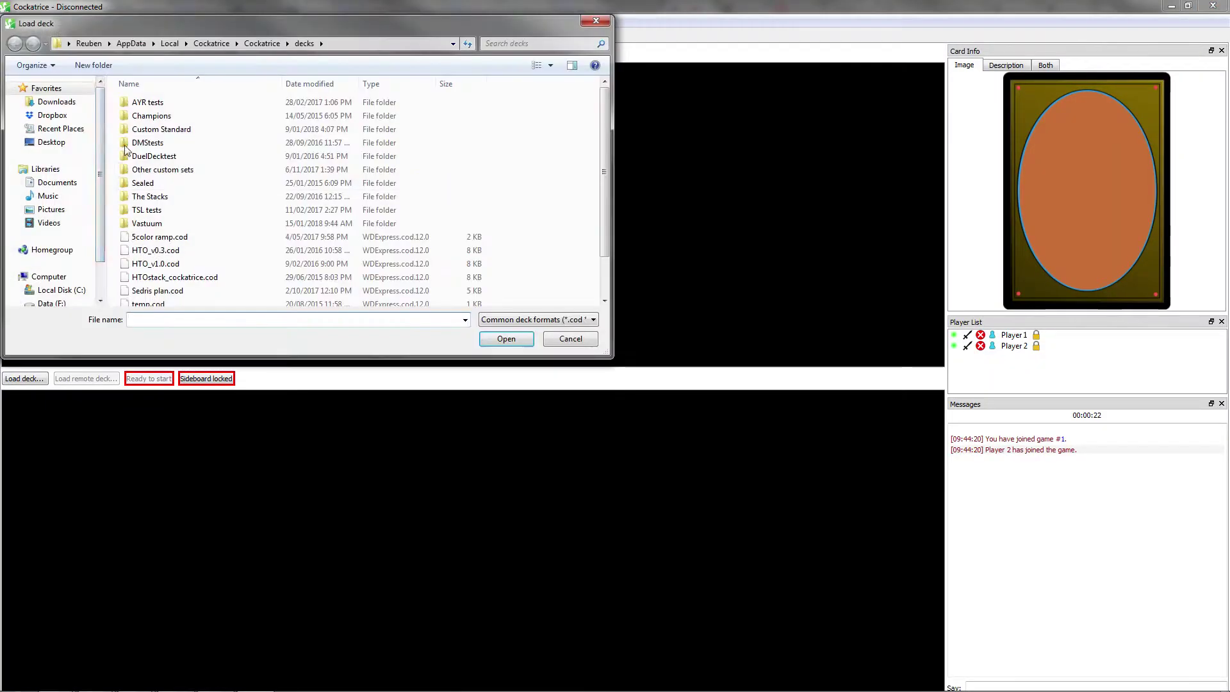
double_click(152, 223)
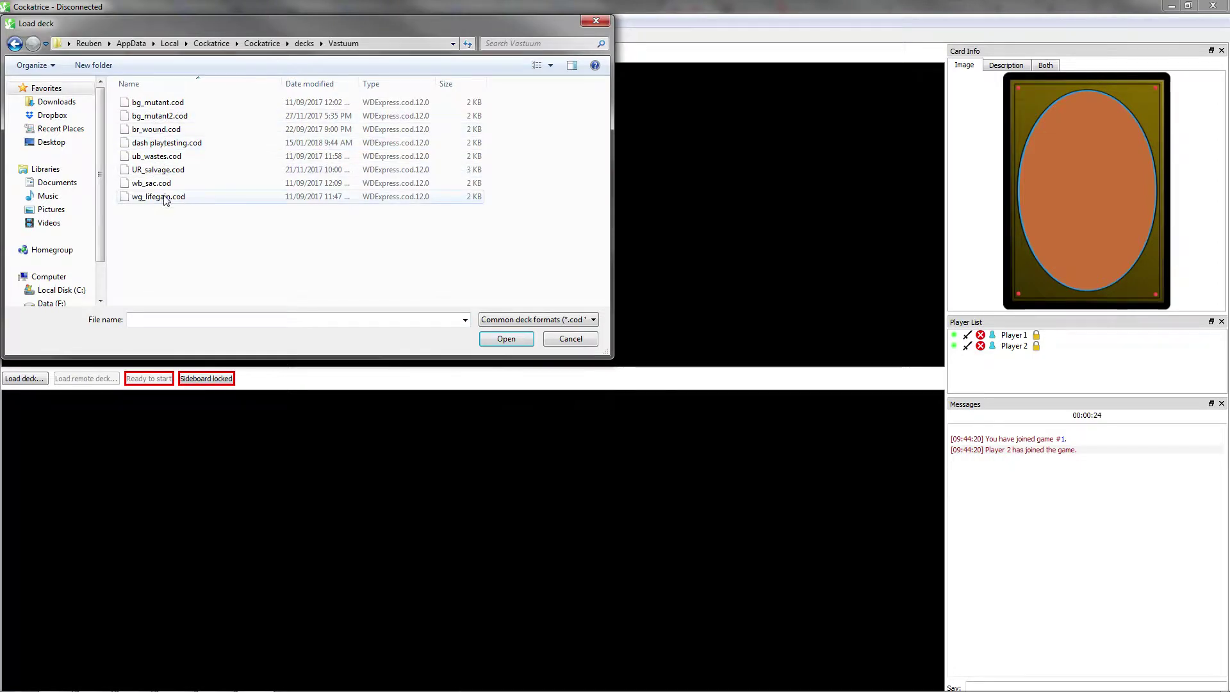
double_click(165, 144)
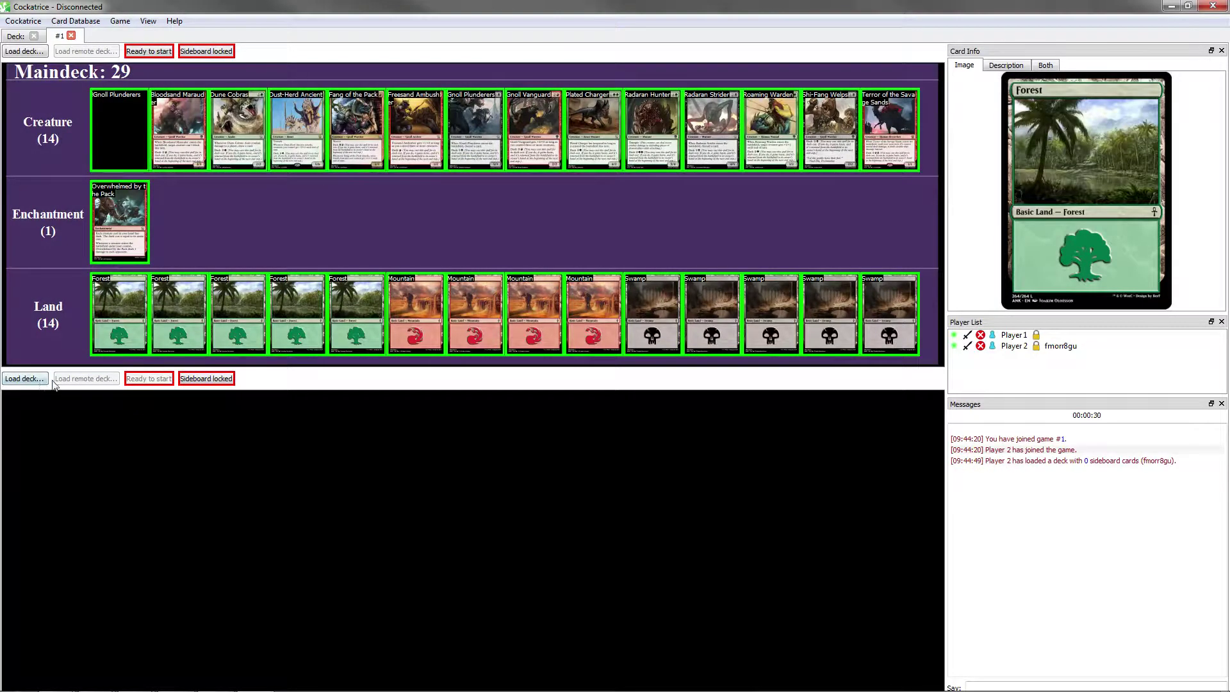
Load dash playtesting for the second player and mark both players ready to start.
left_click(25, 382)
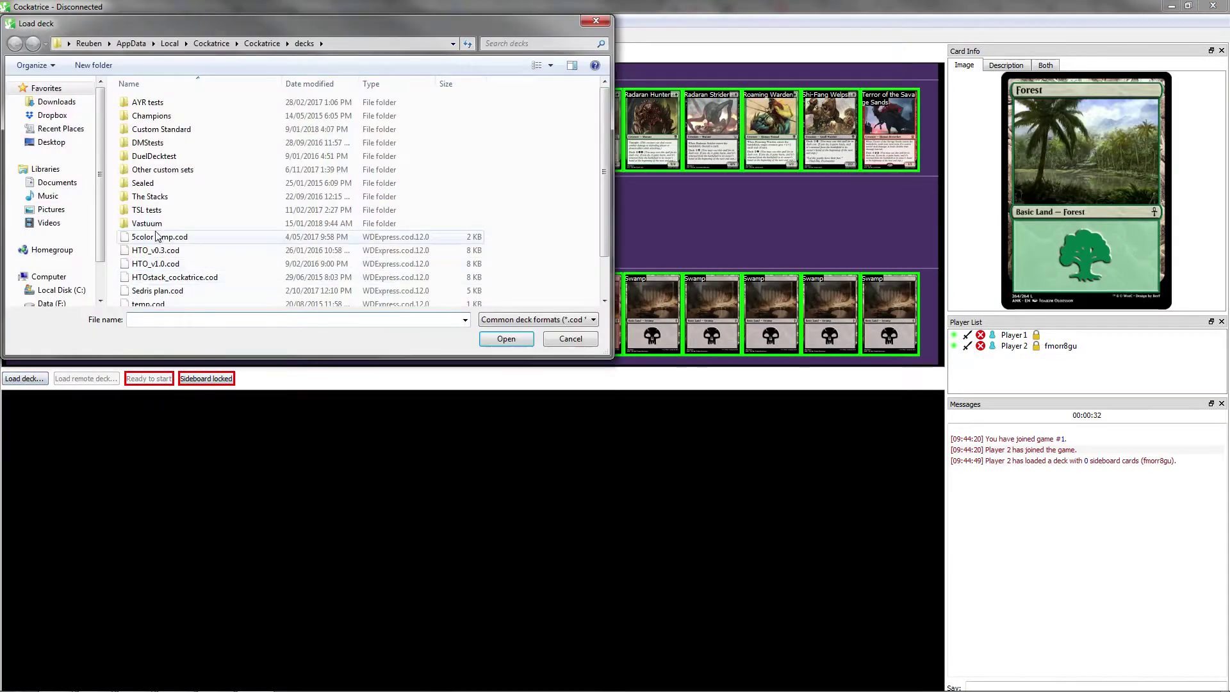
double_click(160, 223)
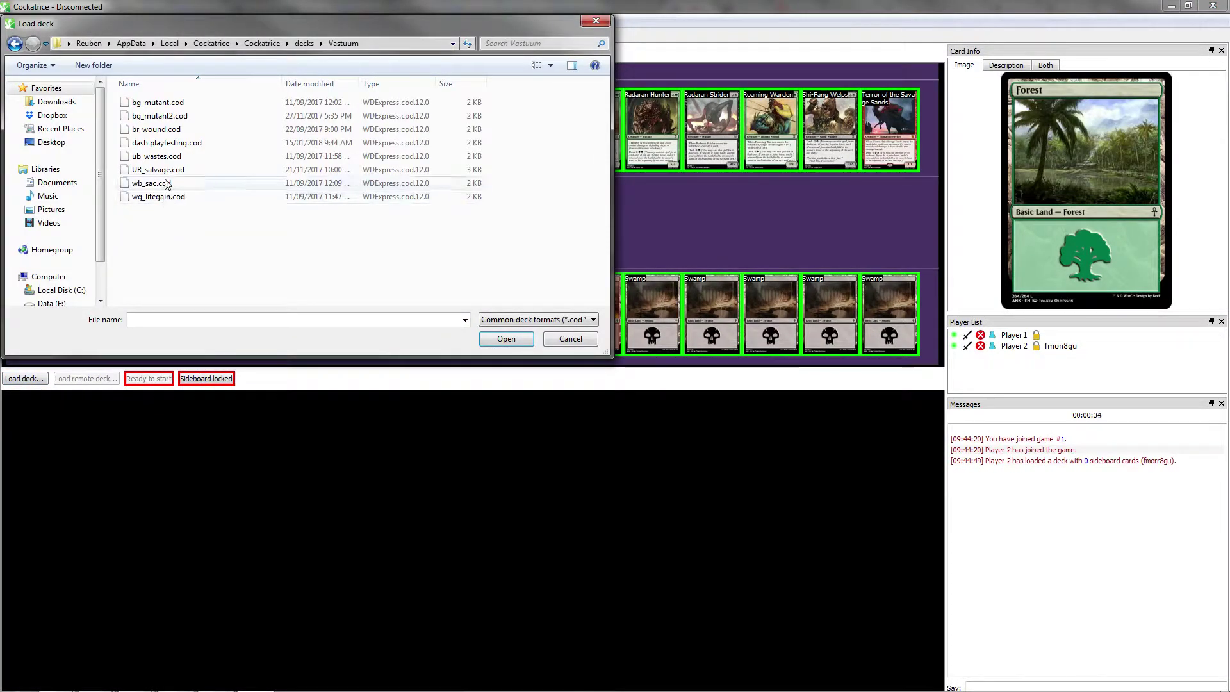
left_click(165, 143)
double_click(164, 143)
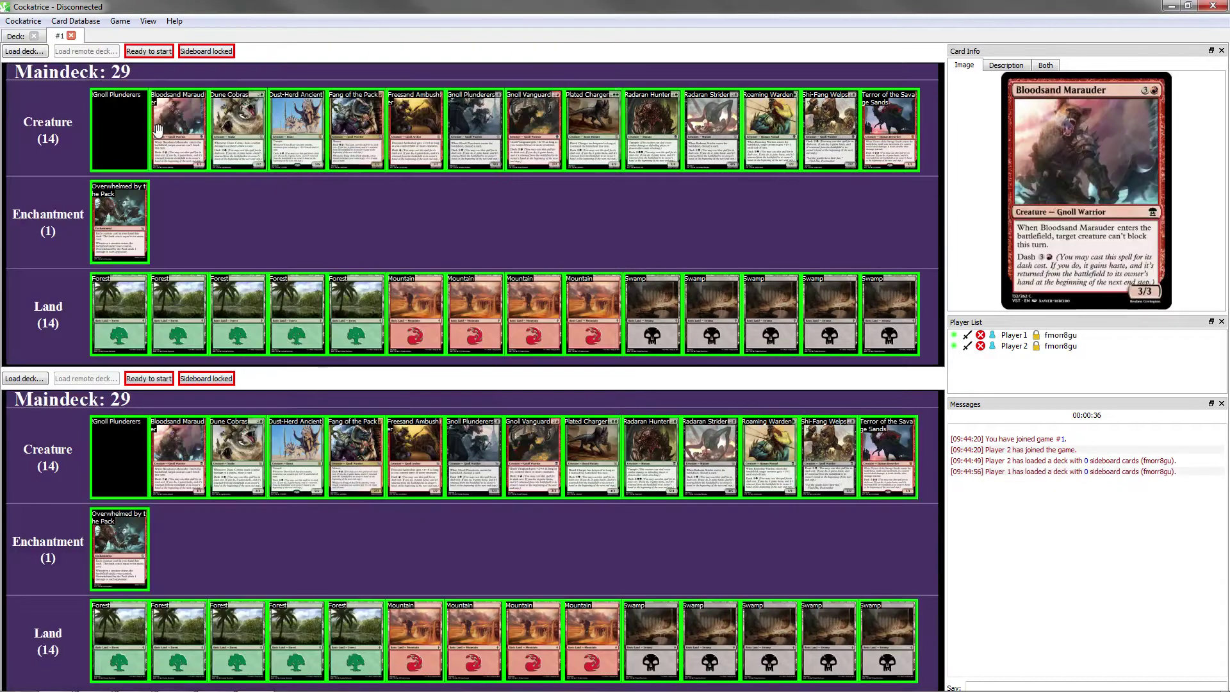
left_click(148, 51)
left_click(143, 380)
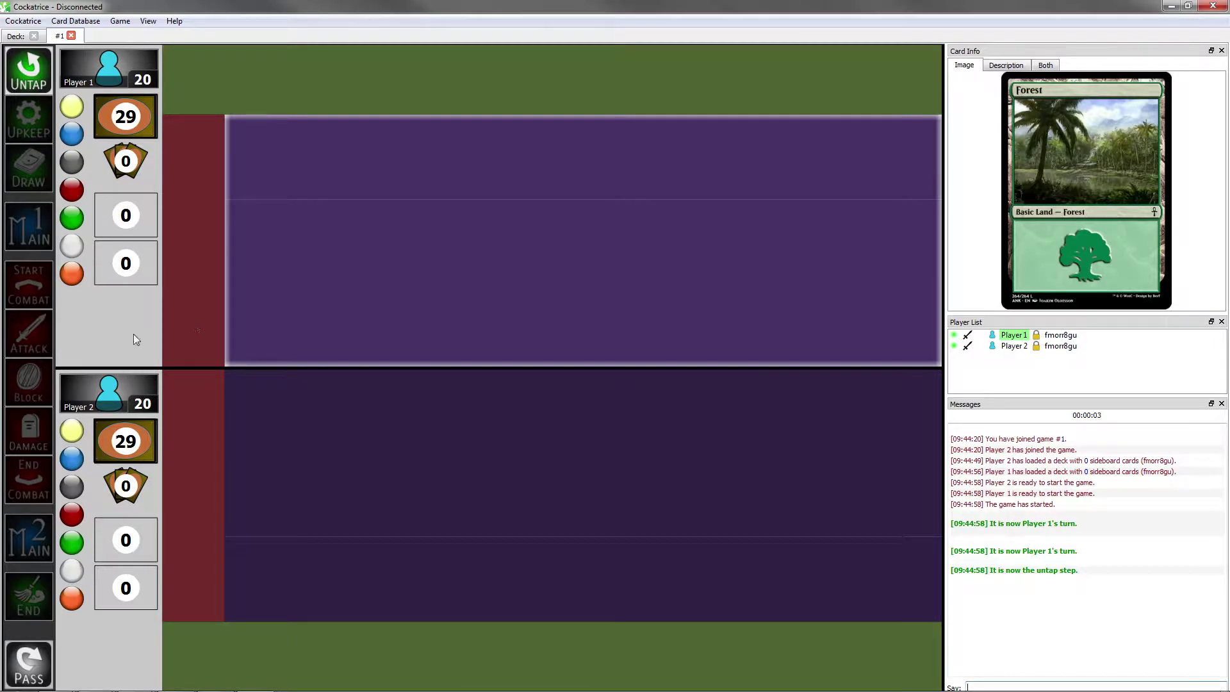
Draw seven-card opening hands for Player 1 and Player 2, passing the turn to Player 2.
key("ctrl+m")
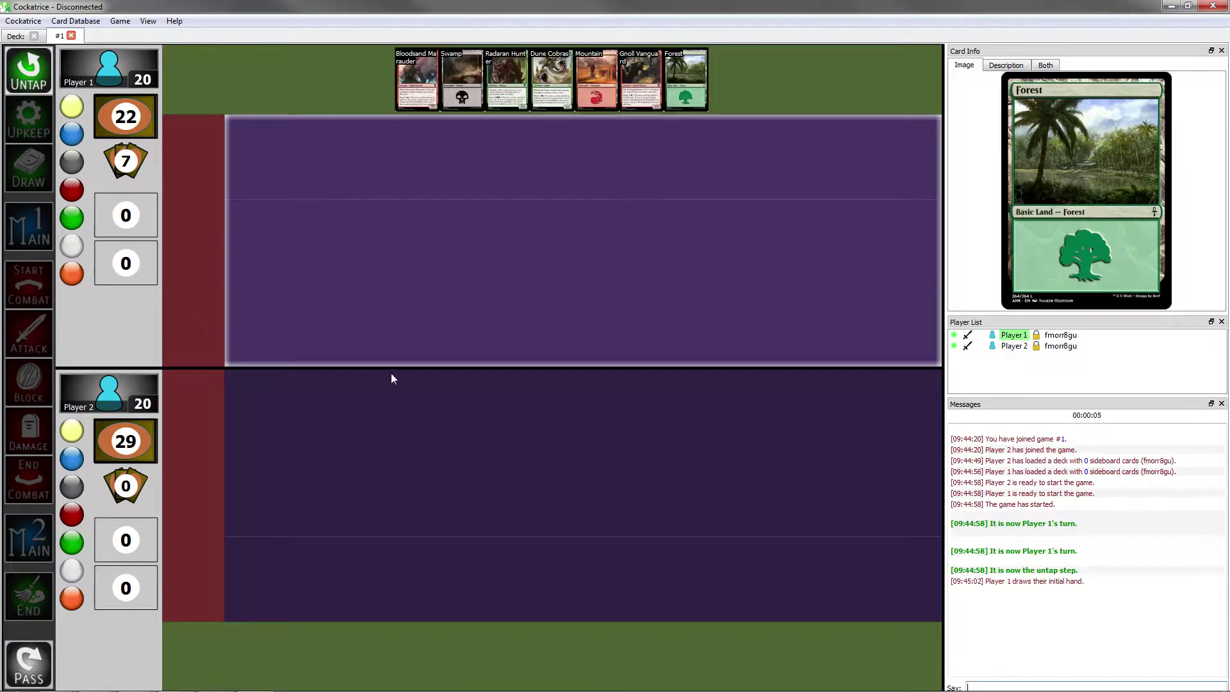
key("ctrl+Return")
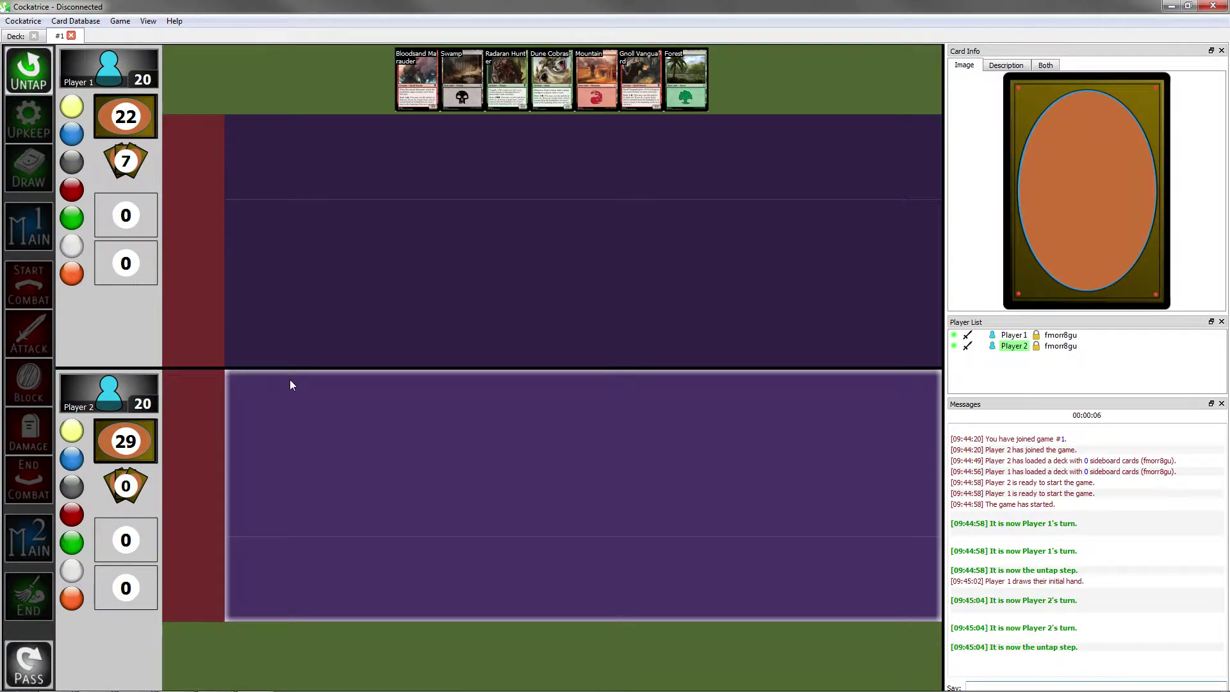
key("ctrl+m")
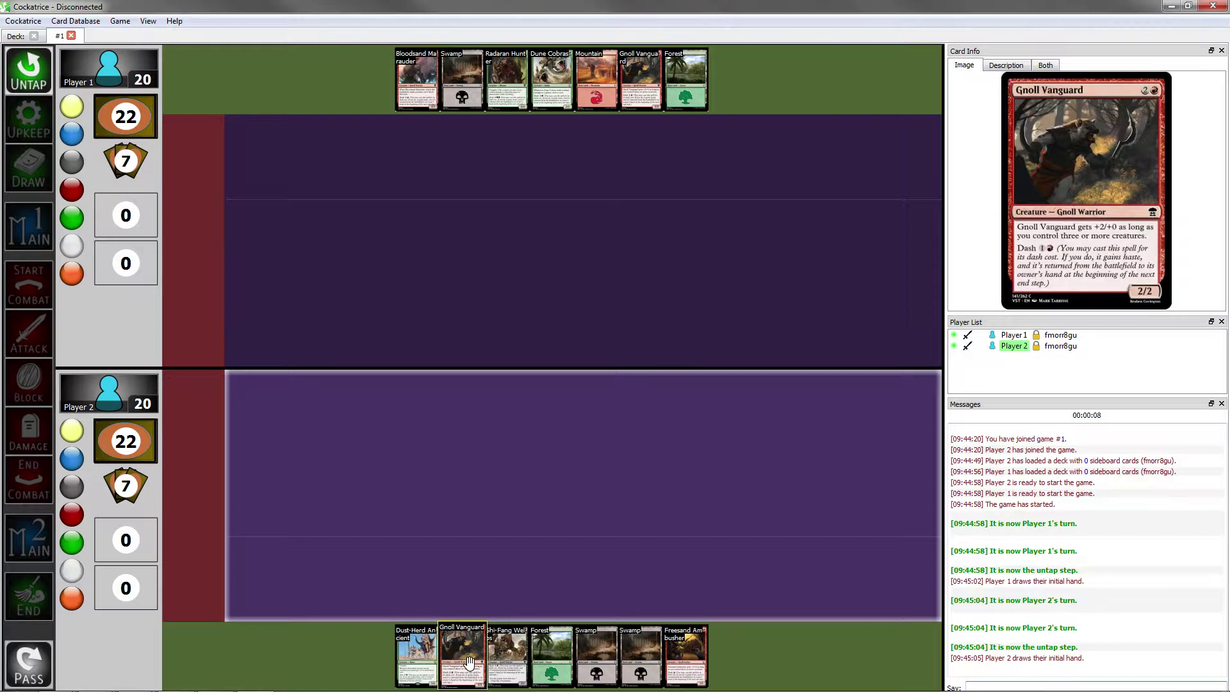
mouse_move(461, 656)
left_mouse_down()
mouse_move(517, 492)
mouse_move(510, 444)
mouse_move(458, 653)
left_mouse_up()
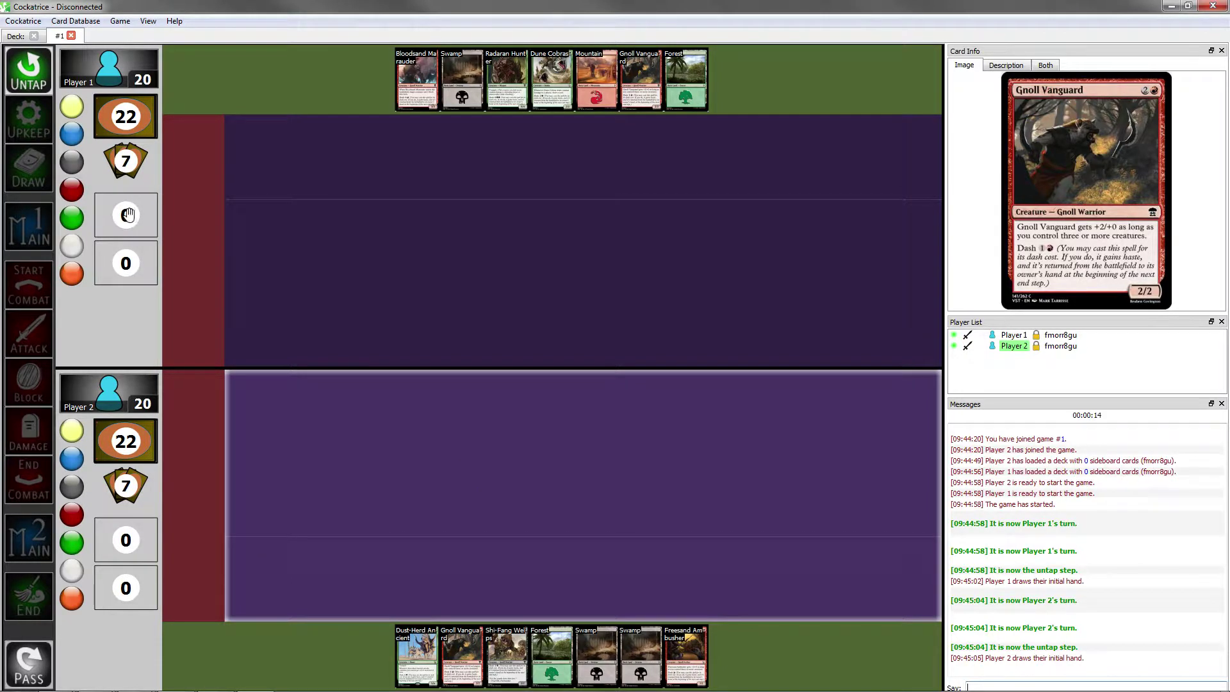
left_click(24, 20)
left_click(99, 5)
Close the #1 game tab and confirm leaving the local game.
left_click(71, 36)
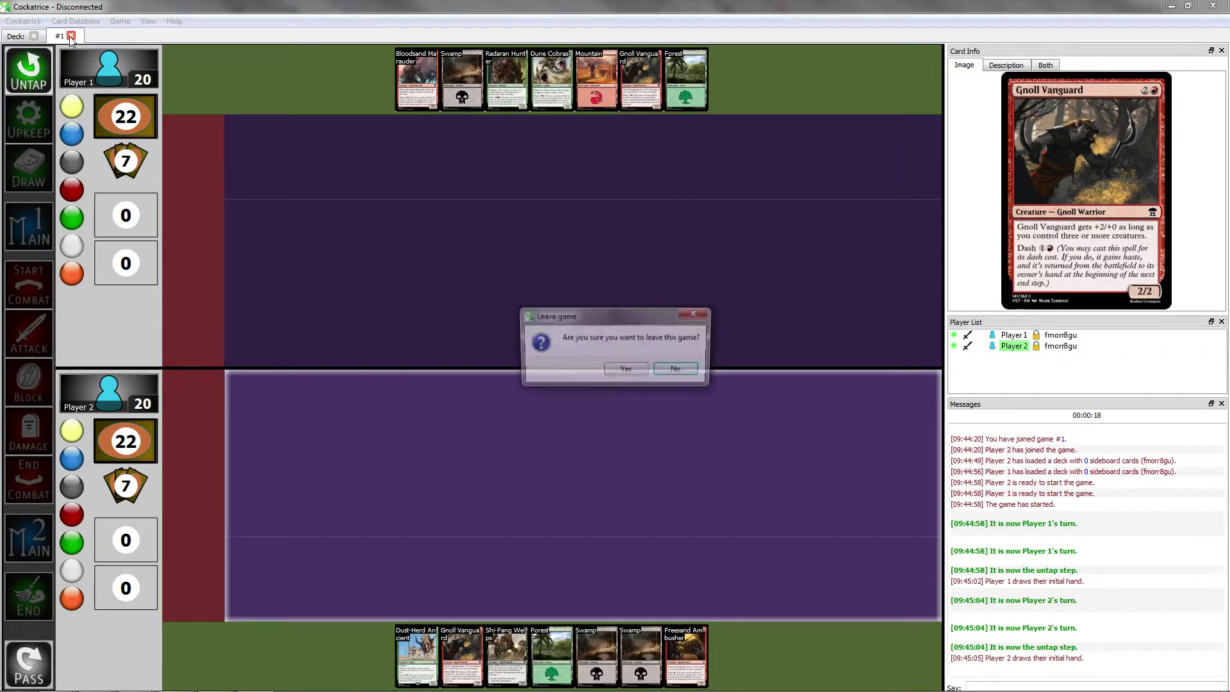
left_click(640, 369)
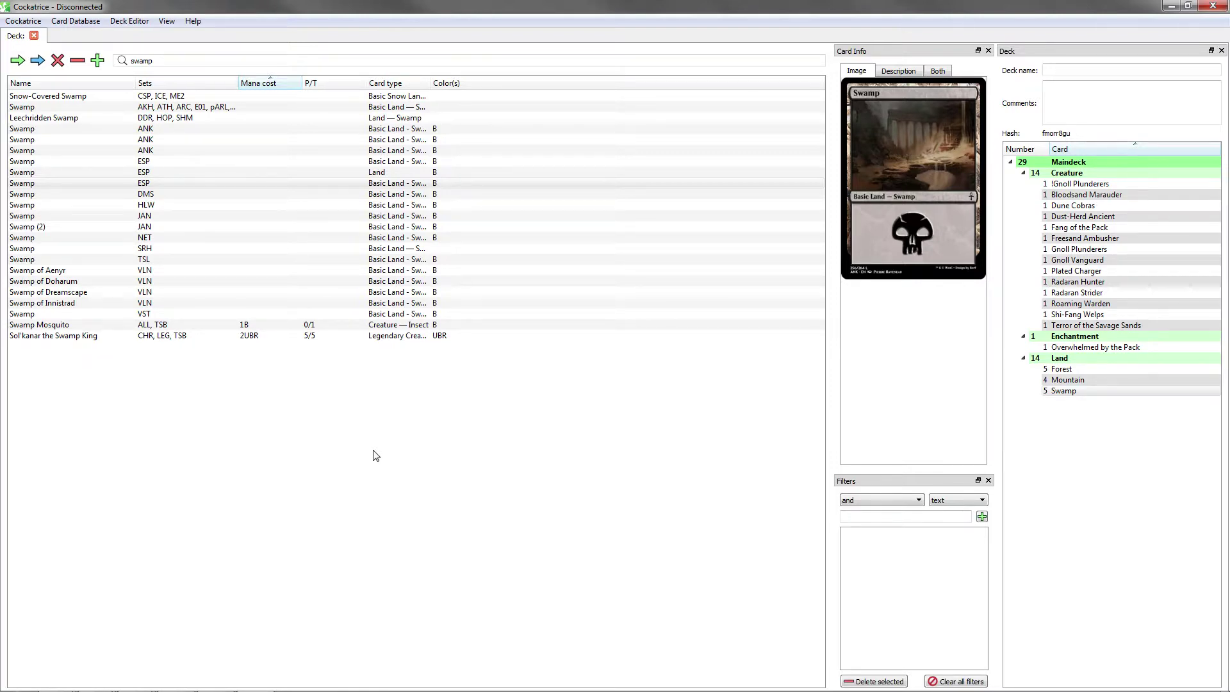
Choose Connect… from the Cockatrice menu to show the Connect to server dialog.
left_click(23, 21)
left_click(27, 37)
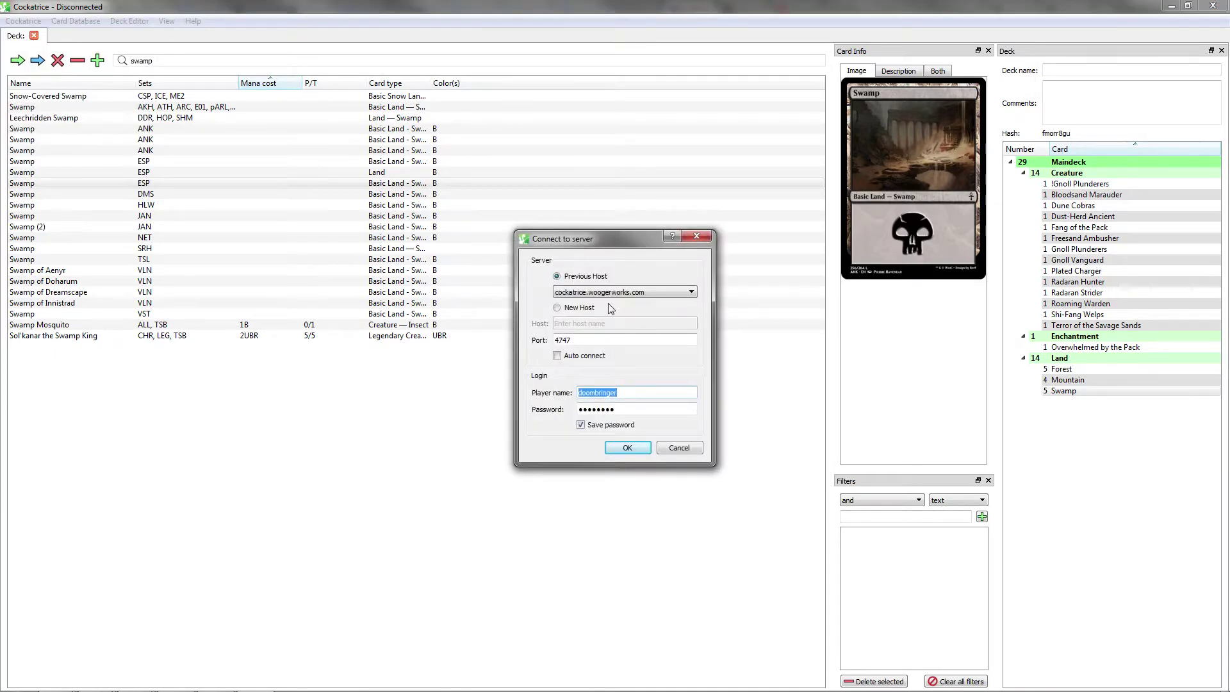